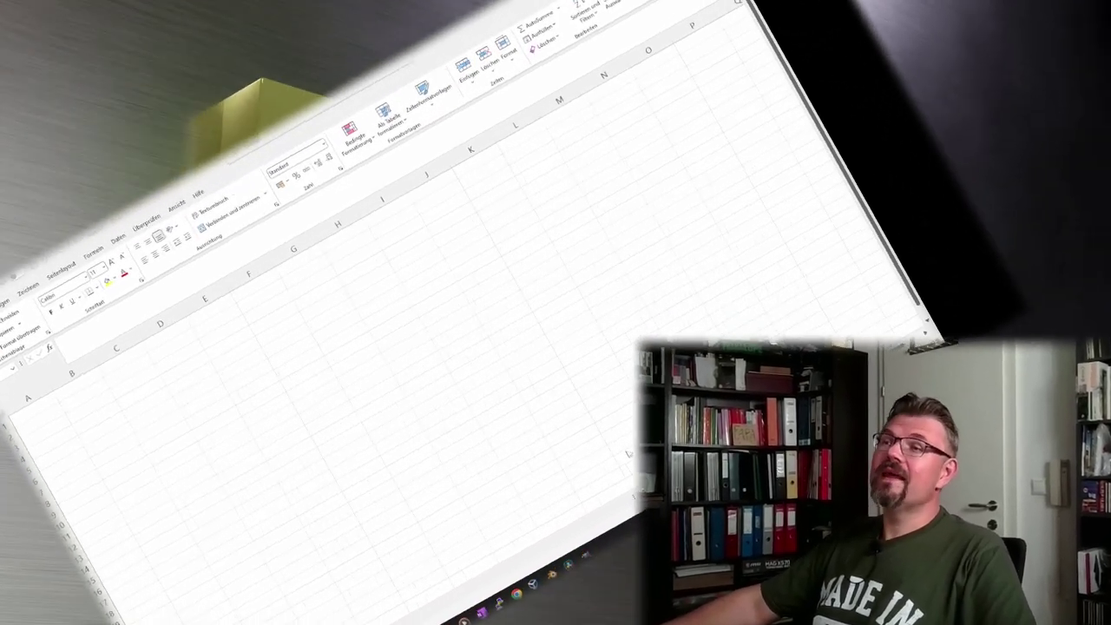
Enter the header Alpha in cell B3
click(95, 369)
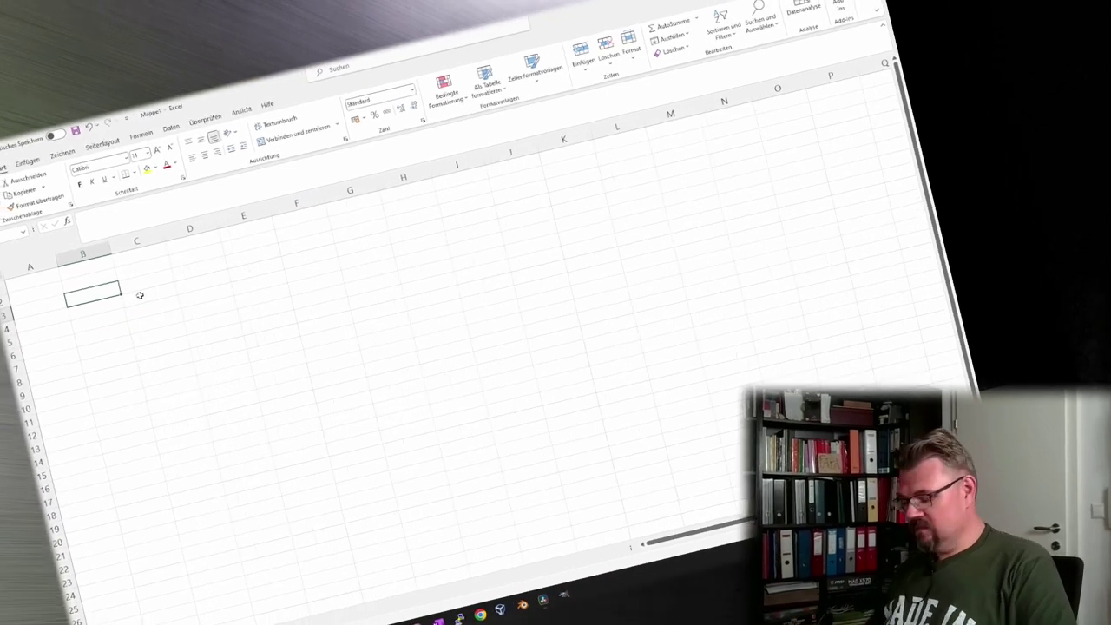
text(x)
key(Return)
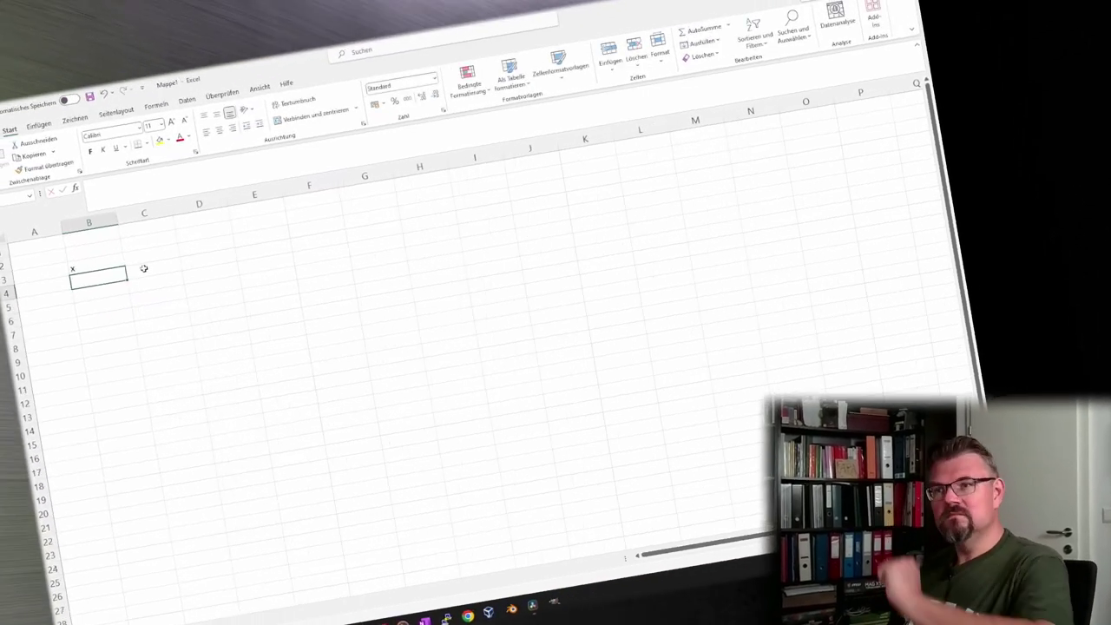
key(Up)
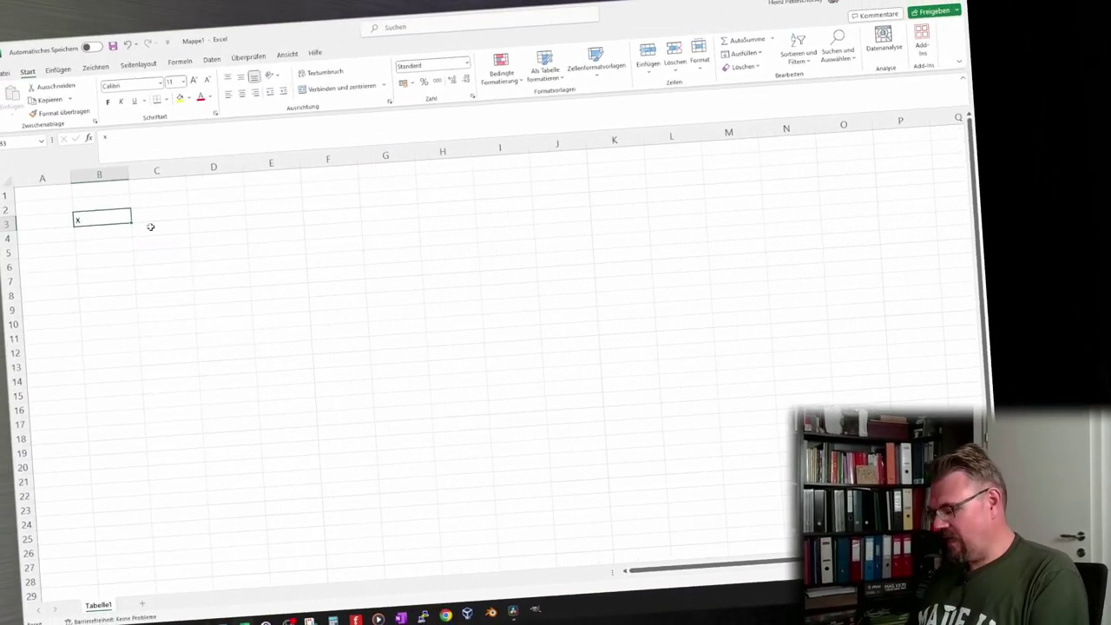
text(Alpha)
key(Return)
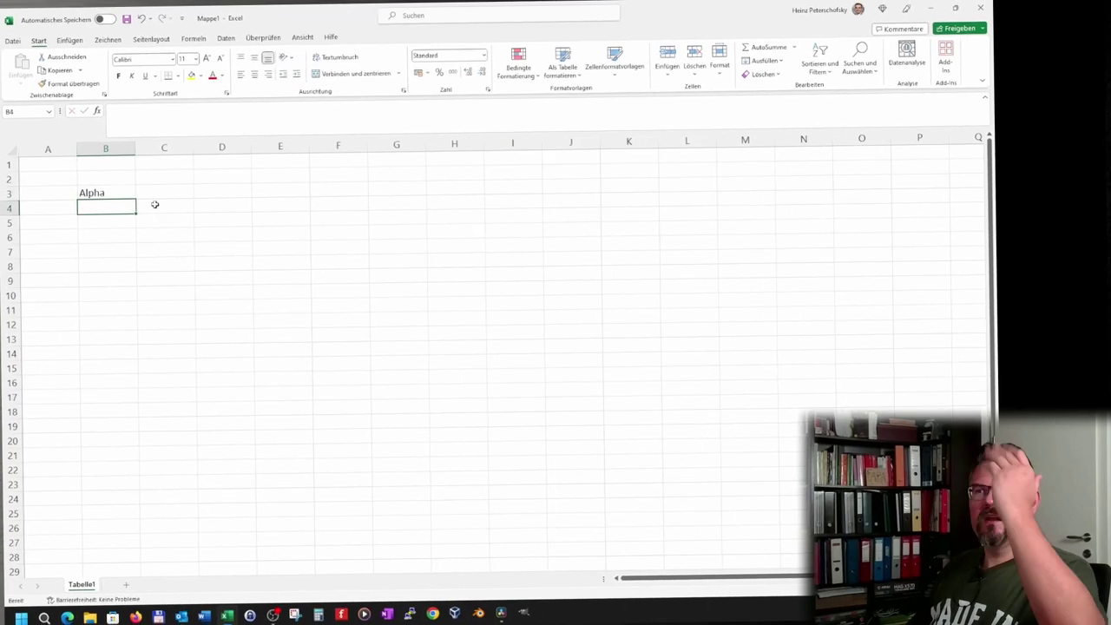
Add the headers sin(Alpha), cos(Alpha) and tan(Alpha) in C3:E3
key(Up)
key(Right)
text(si)
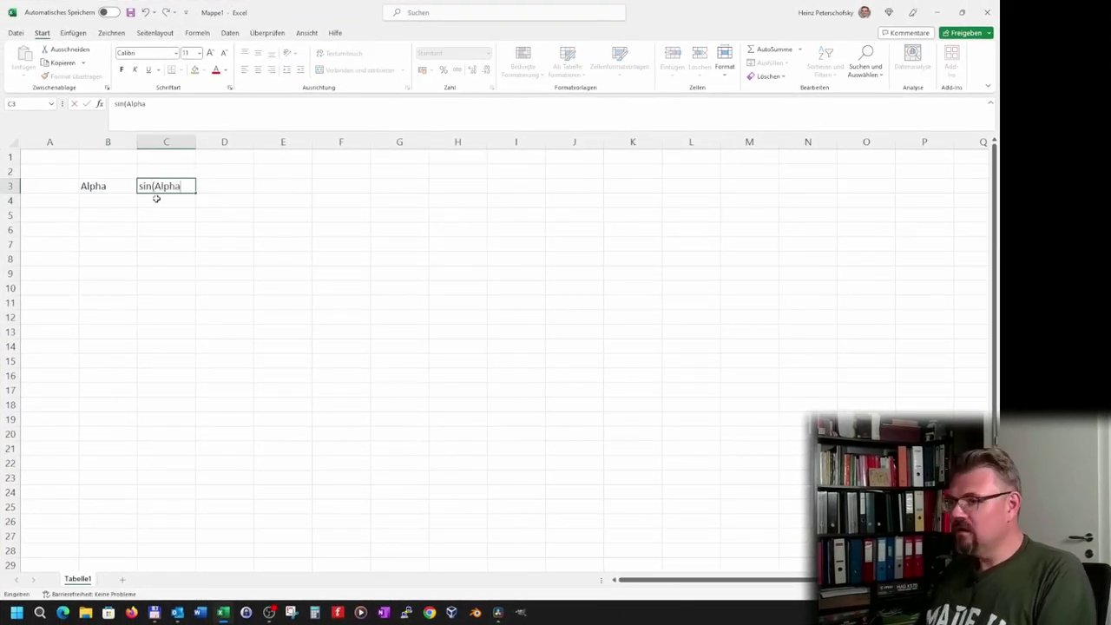
text())
key(Tab)
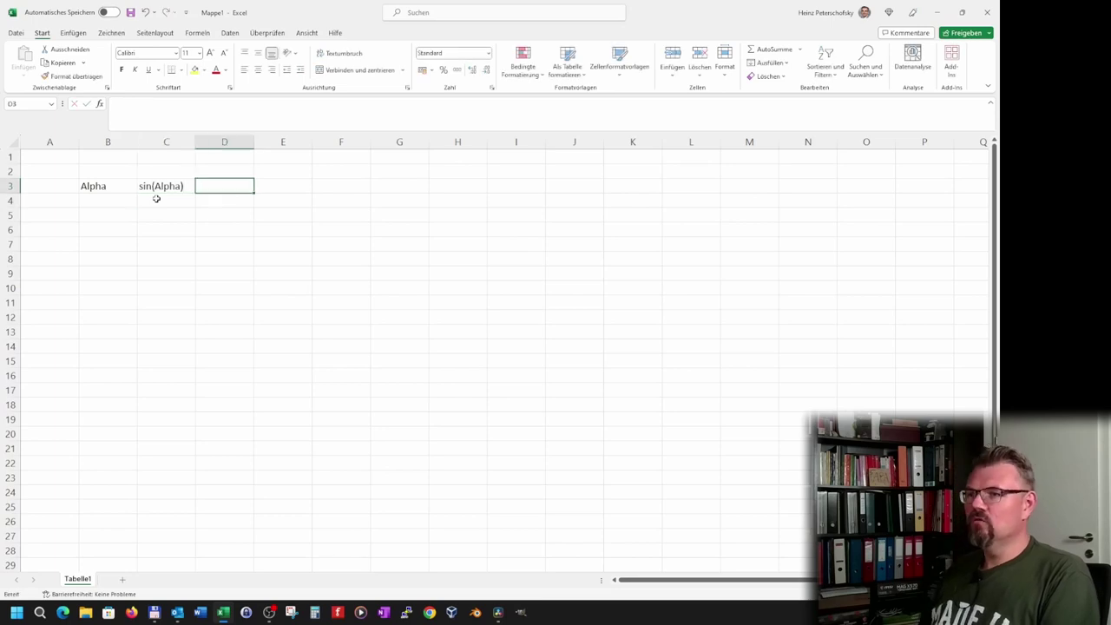
text(cos(Alpha)
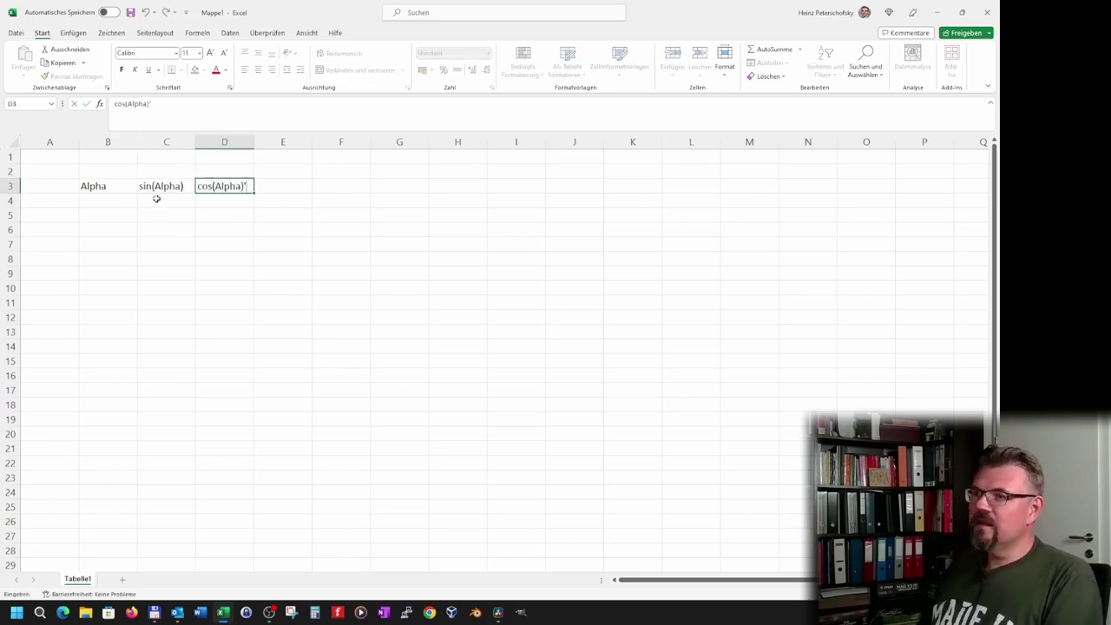
key(Tab)
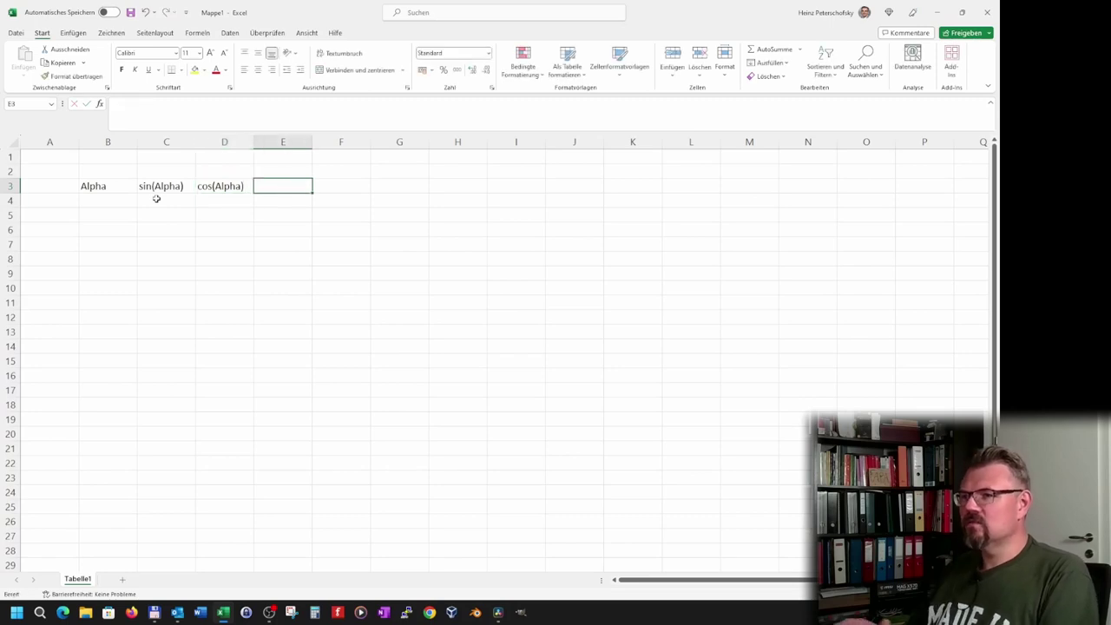
text(tan(Alpha)
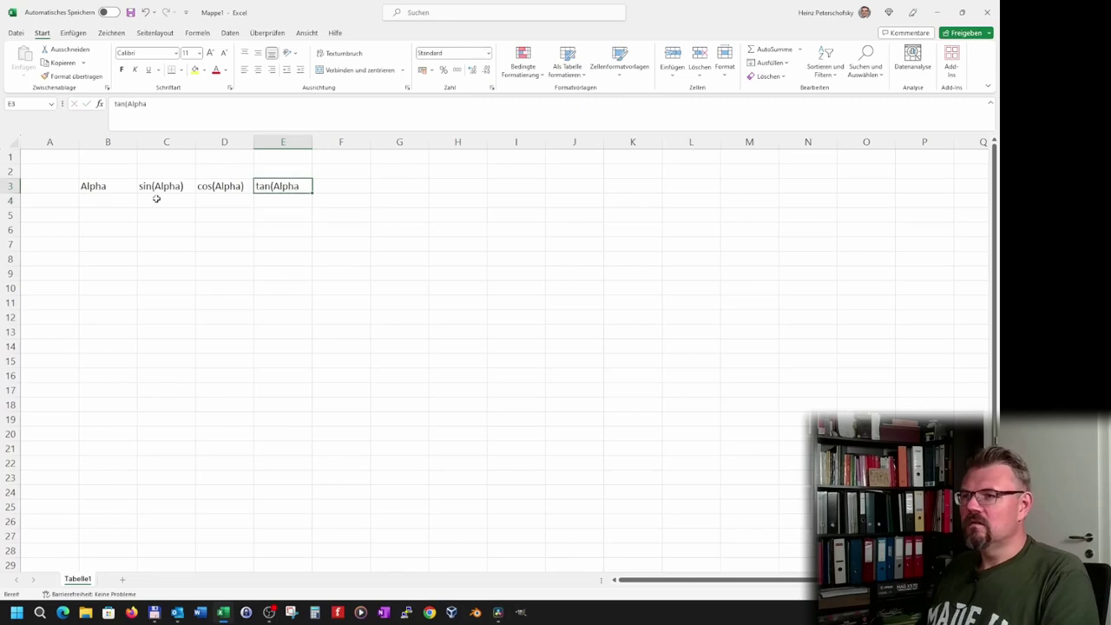
text())
key(Return)
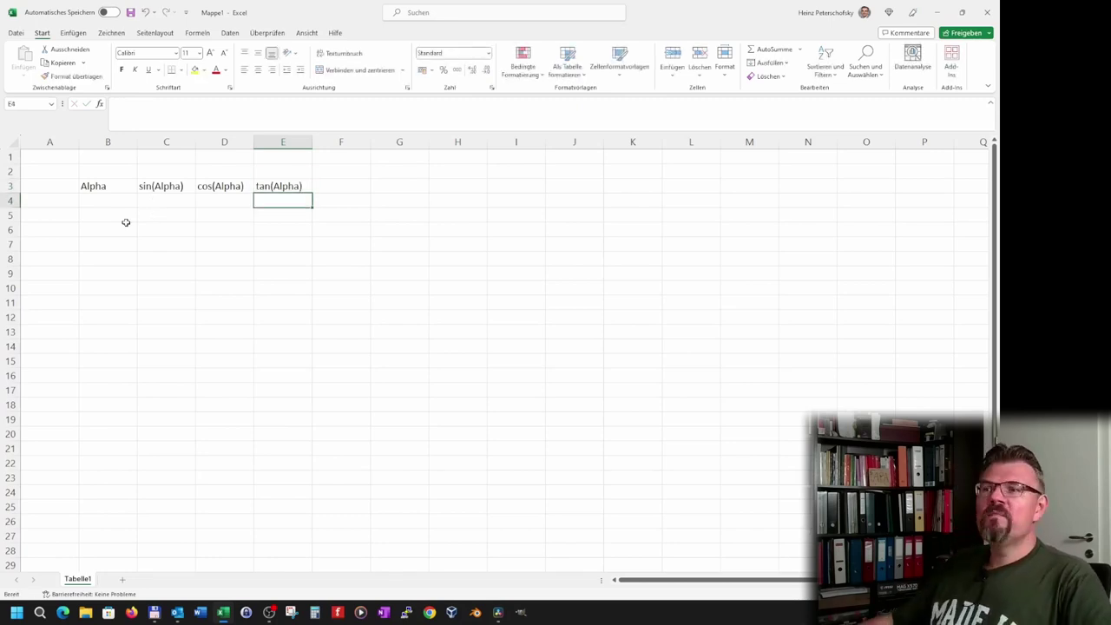
click(125, 217)
text(0)
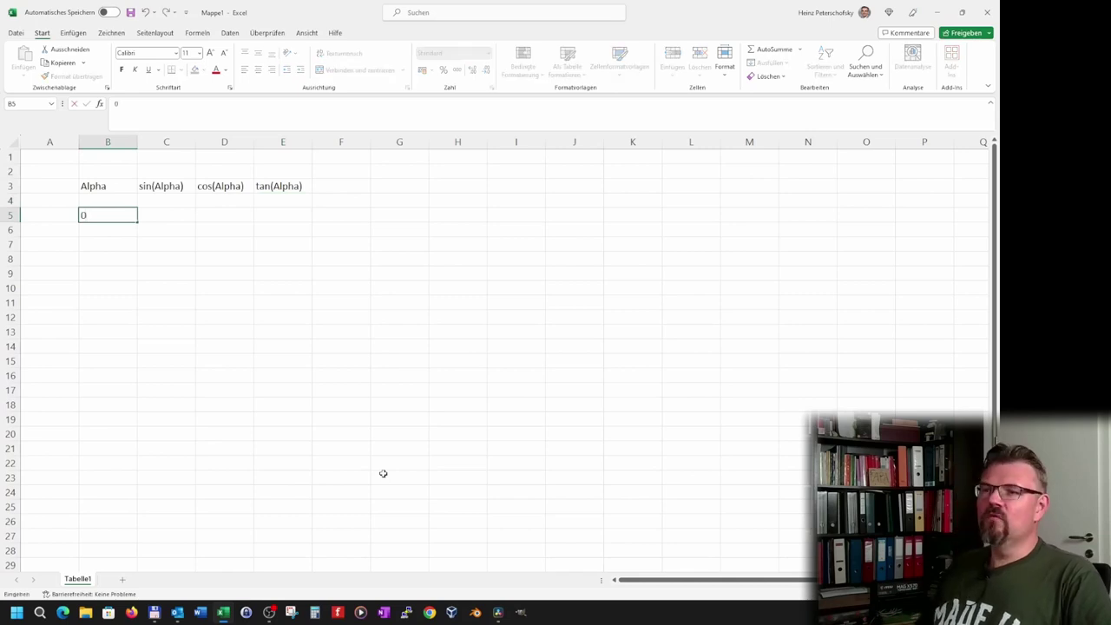
Start the angle series with 0 in B5 and the step formula =B5+2 in B6
key(Return)
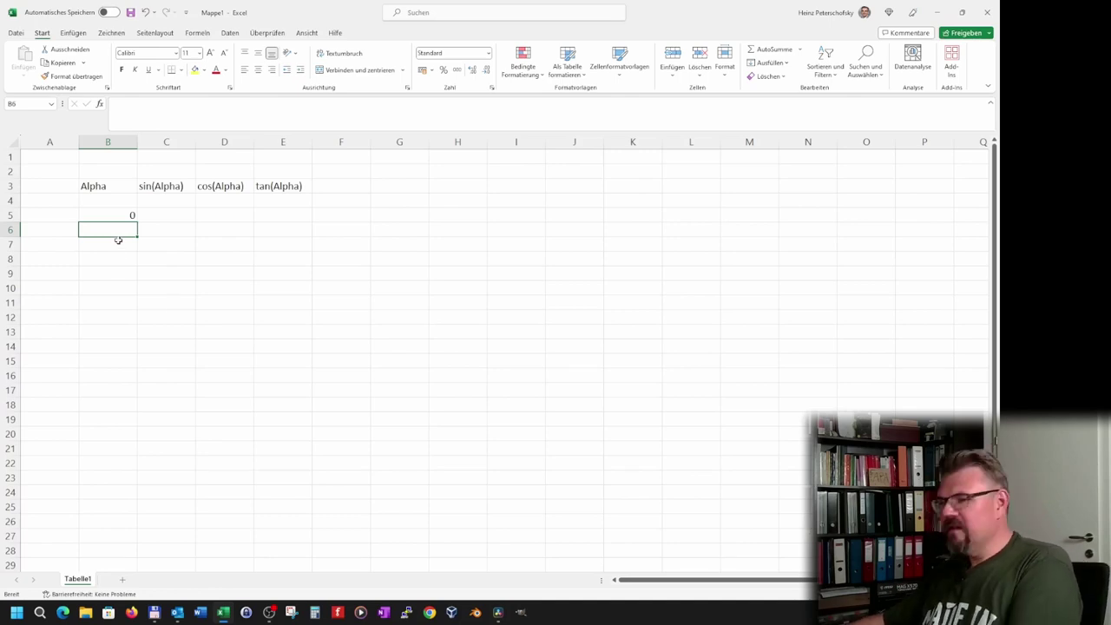
text(=)
click(120, 214)
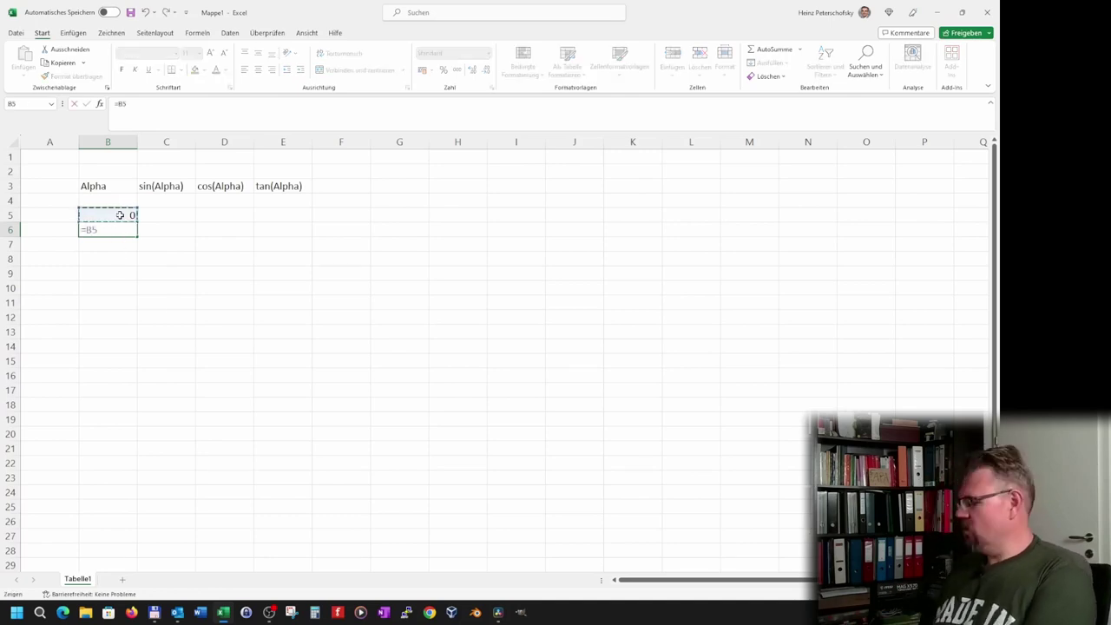
key(Return)
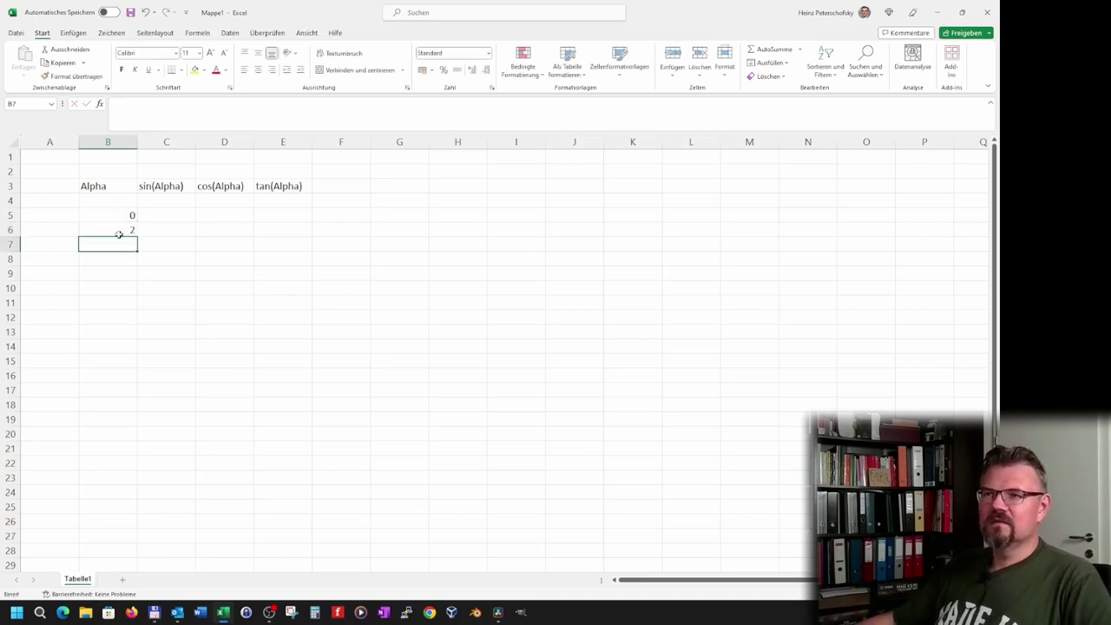
click(119, 230)
double_click(119, 229)
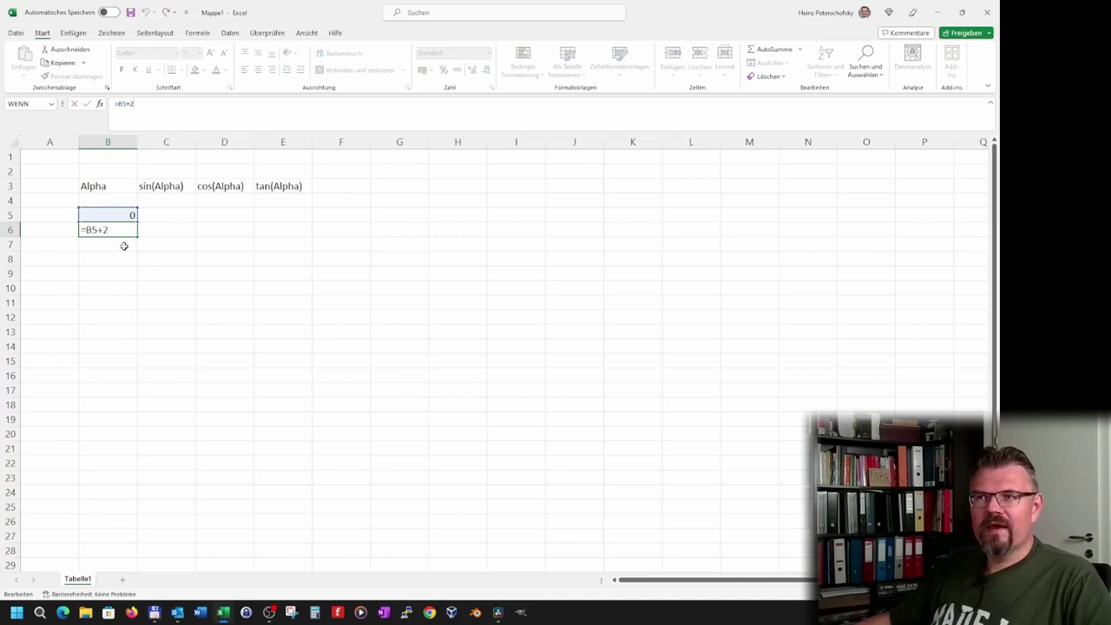
key(Return)
Fill the B6 step formula down column B until row 185 reaches 360
click(128, 233)
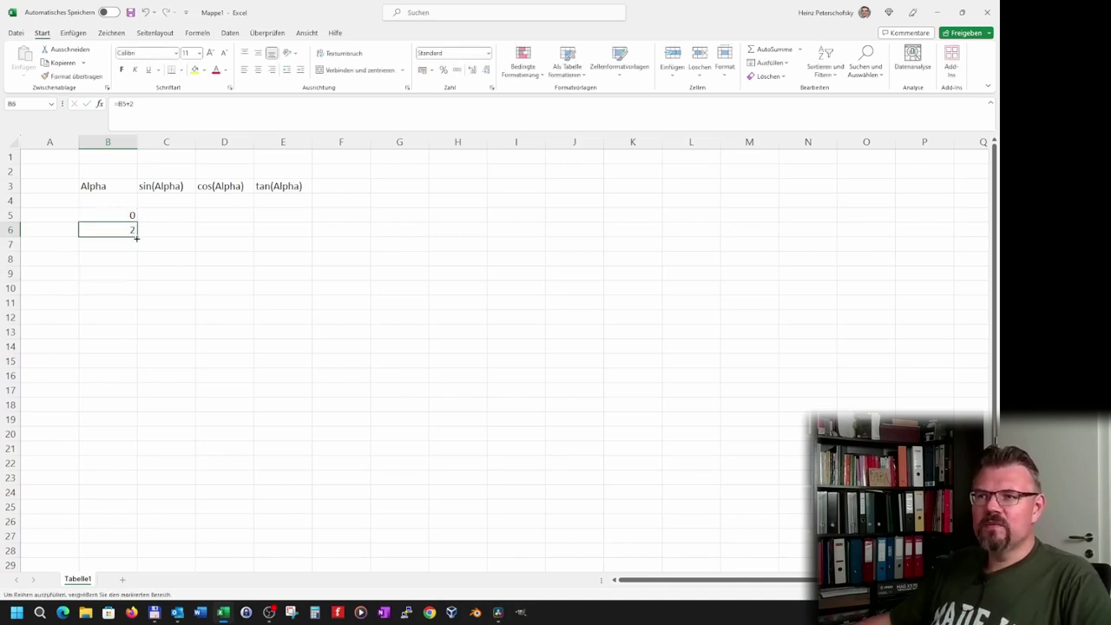
drag(136, 238, 136, 238)
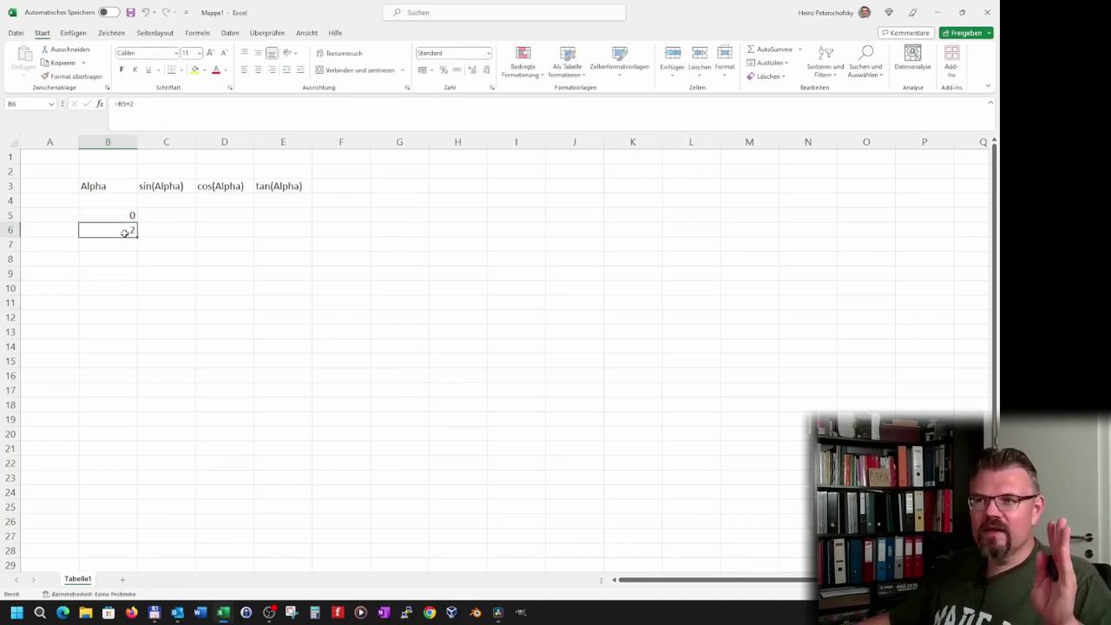
drag(136, 236, 167, 513)
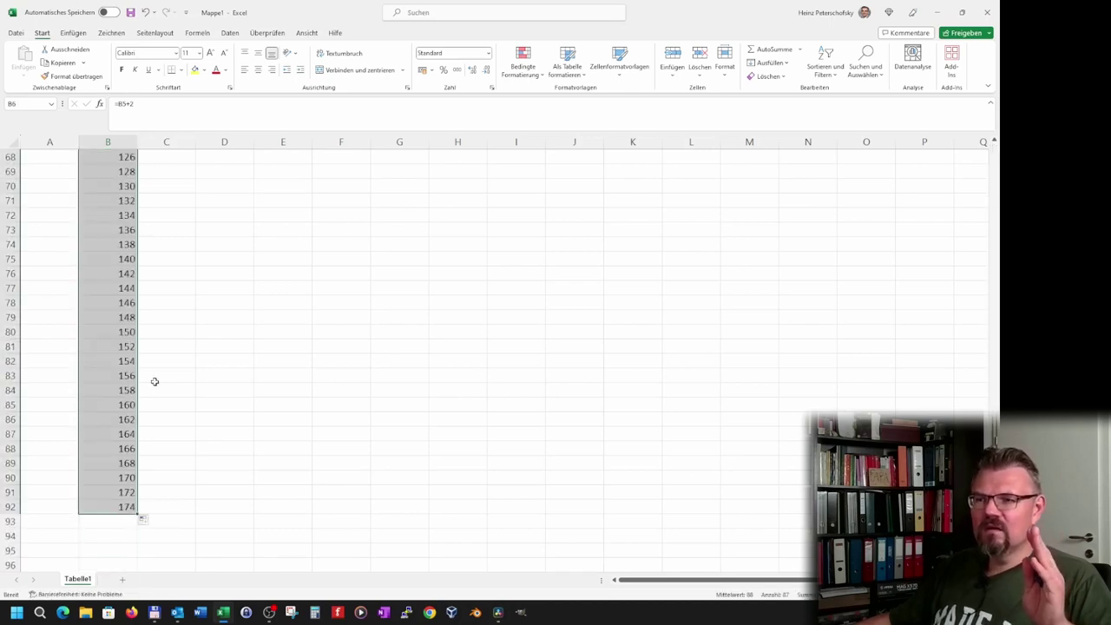
scroll(157, 458, up, 6)
scroll(156, 419, up, 4)
scroll(156, 420, down, 4)
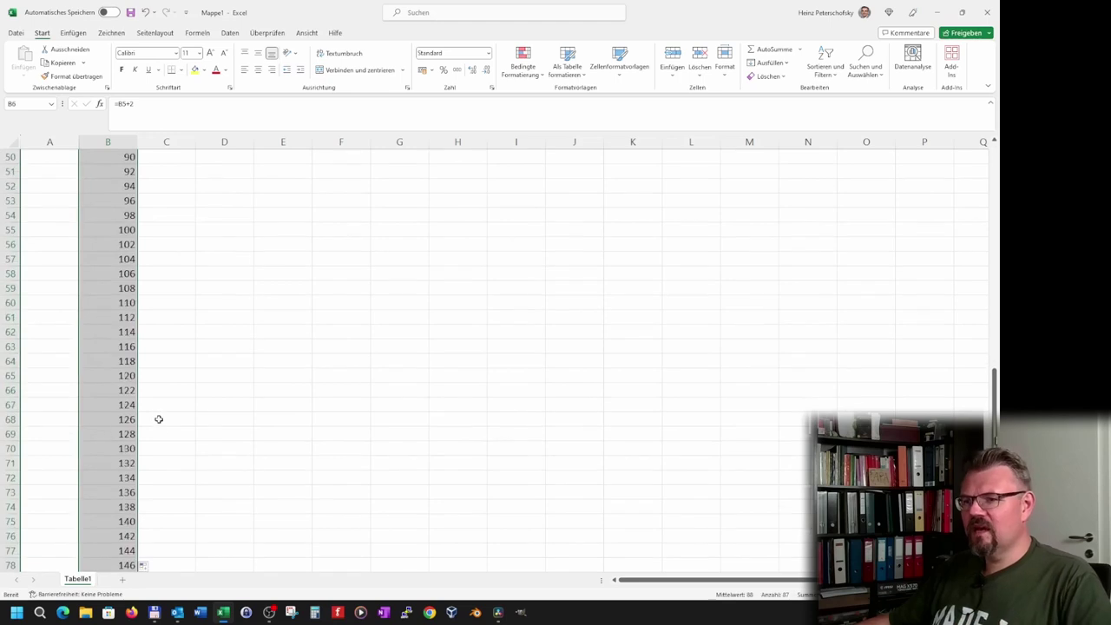
scroll(157, 448, down, 8)
scroll(148, 408, down, 4)
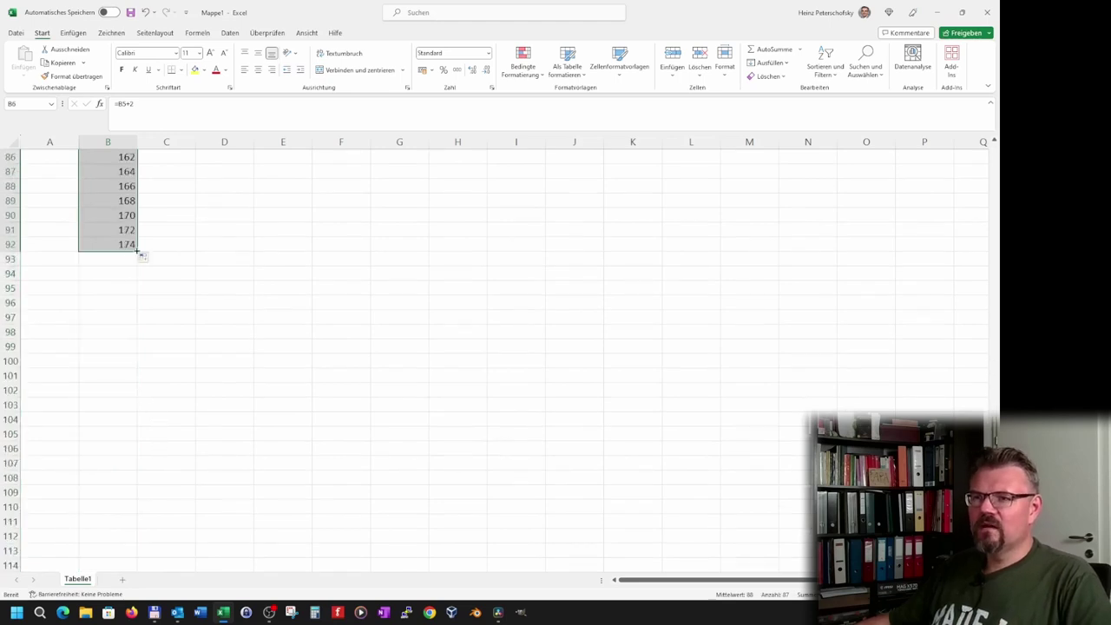
drag(136, 250, 123, 595)
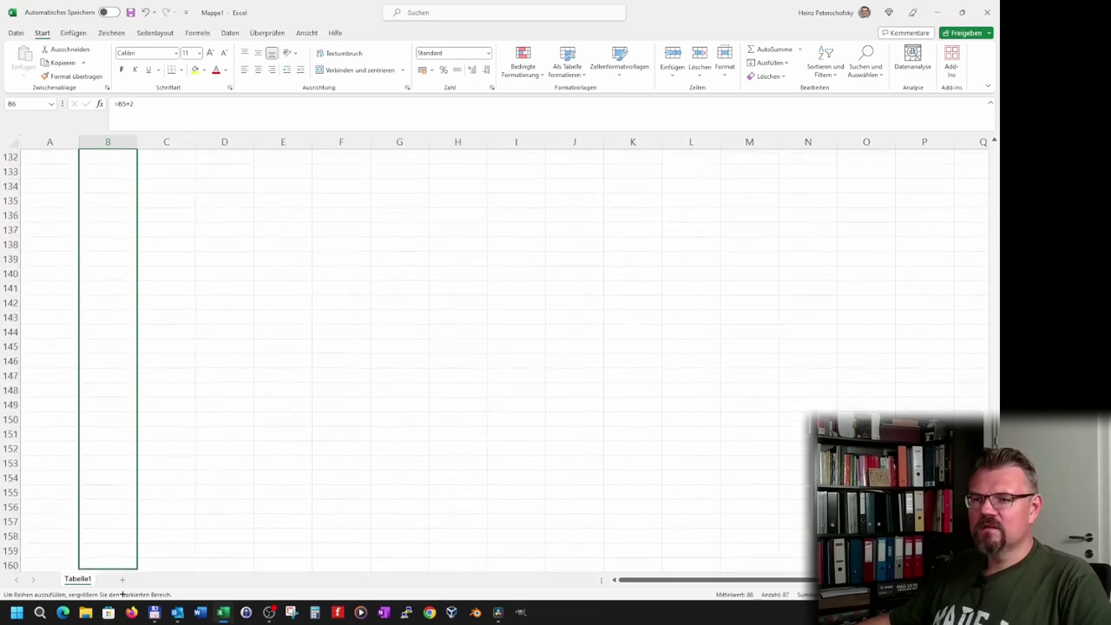
drag(122, 595, 162, 525)
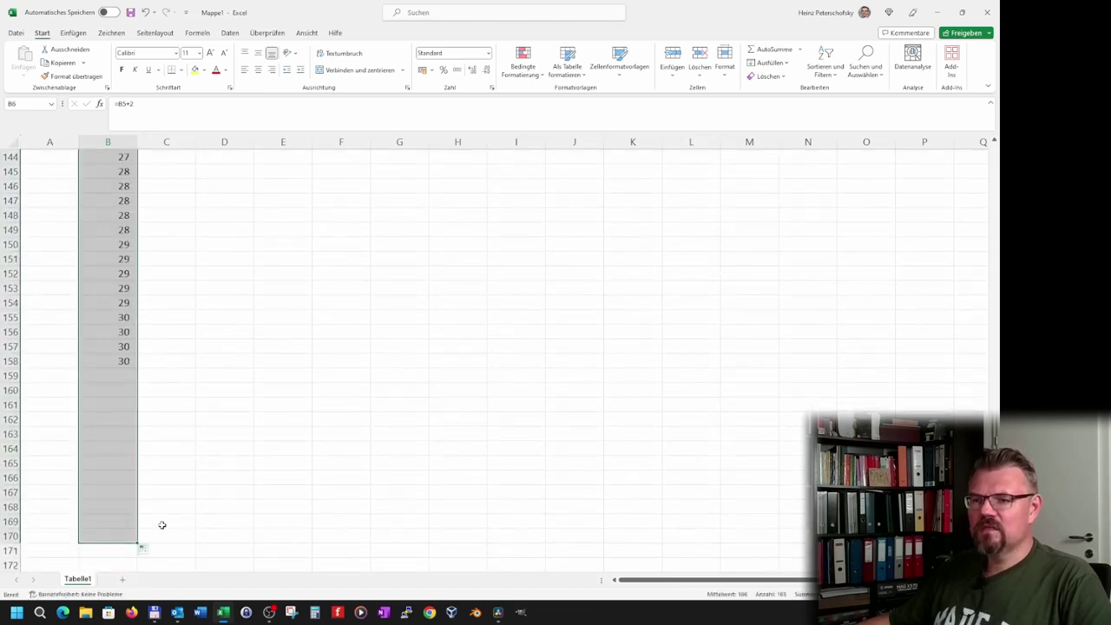
scroll(162, 525, down, 3)
scroll(162, 521, down, 1)
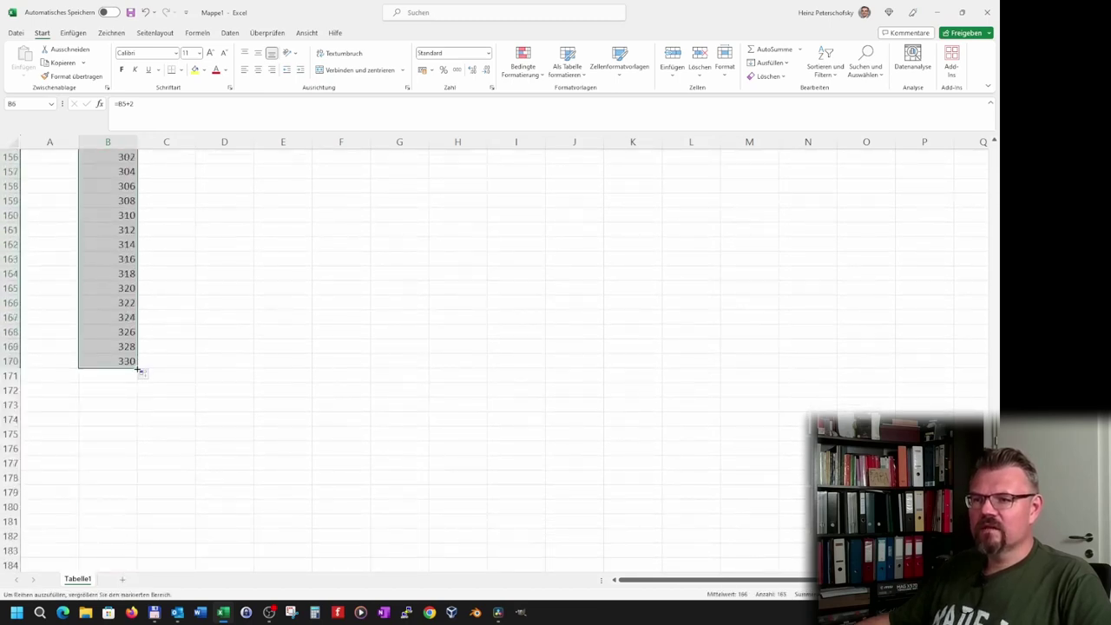
drag(137, 370, 136, 522)
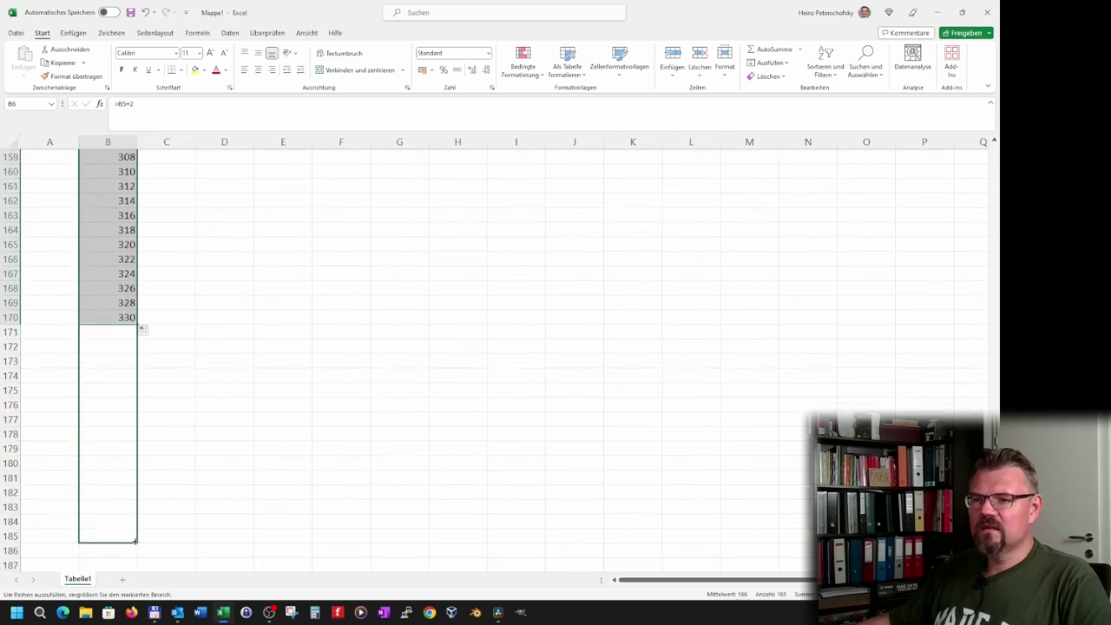
drag(135, 570, 164, 545)
click(126, 537)
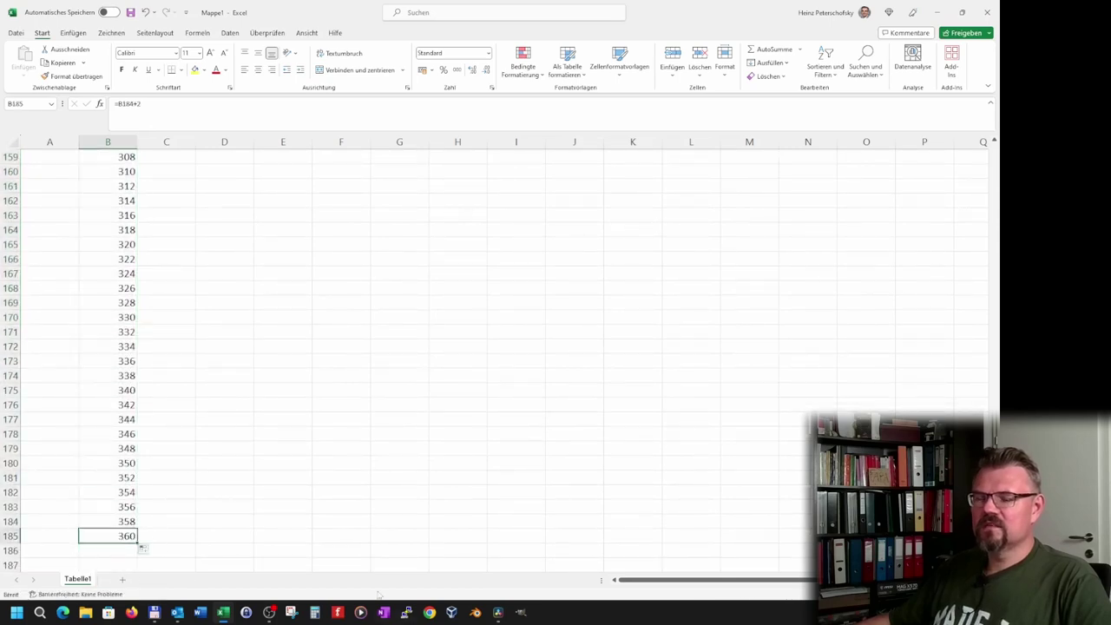
scroll(261, 430, up, 13)
scroll(269, 382, up, 13)
scroll(290, 347, up, 18)
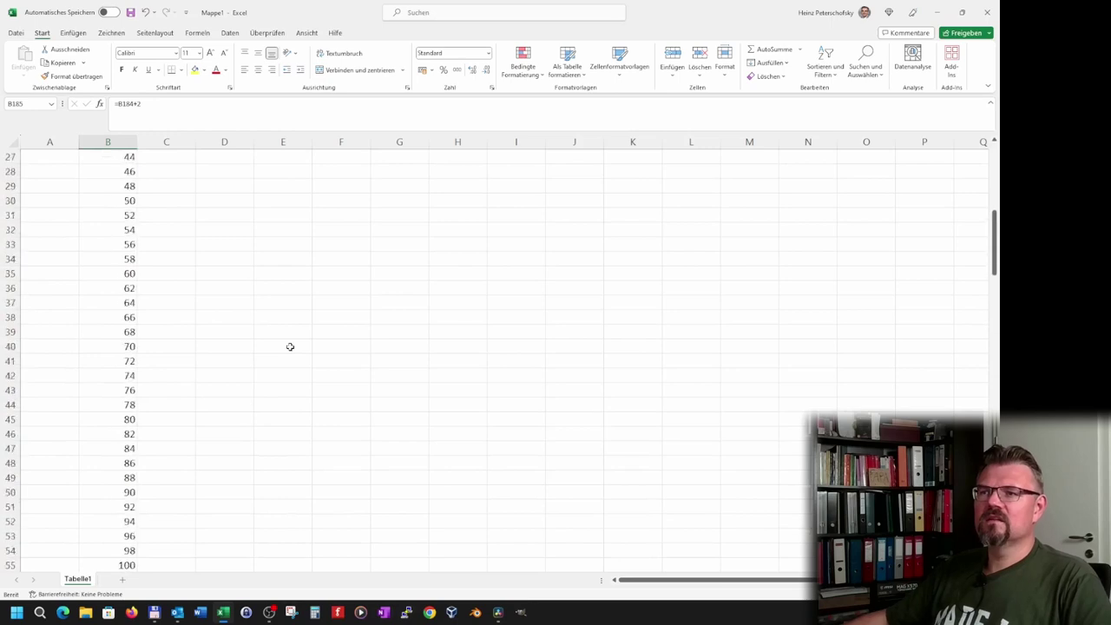
scroll(290, 347, up, 9)
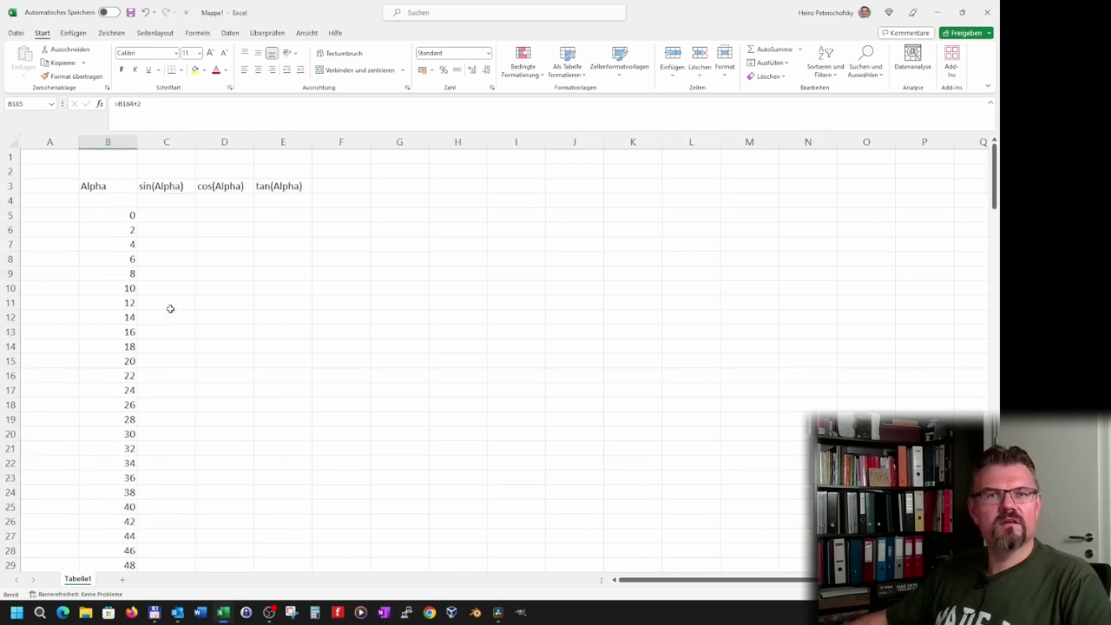
Enter =SIN(B5) in C5
click(177, 224)
click(174, 218)
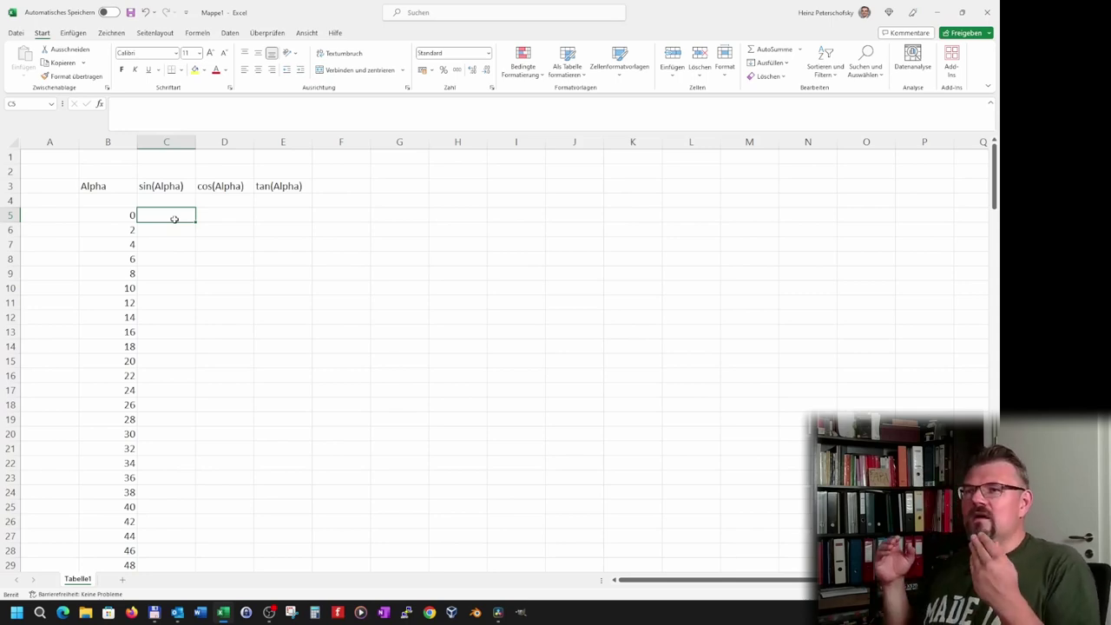
text(=)
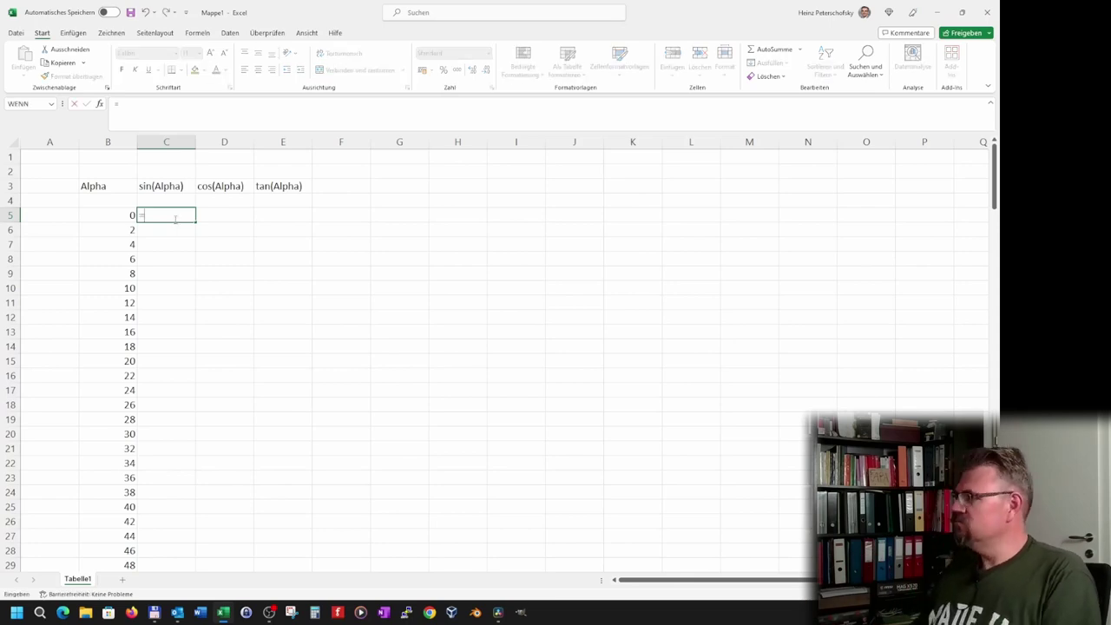
text(SI)
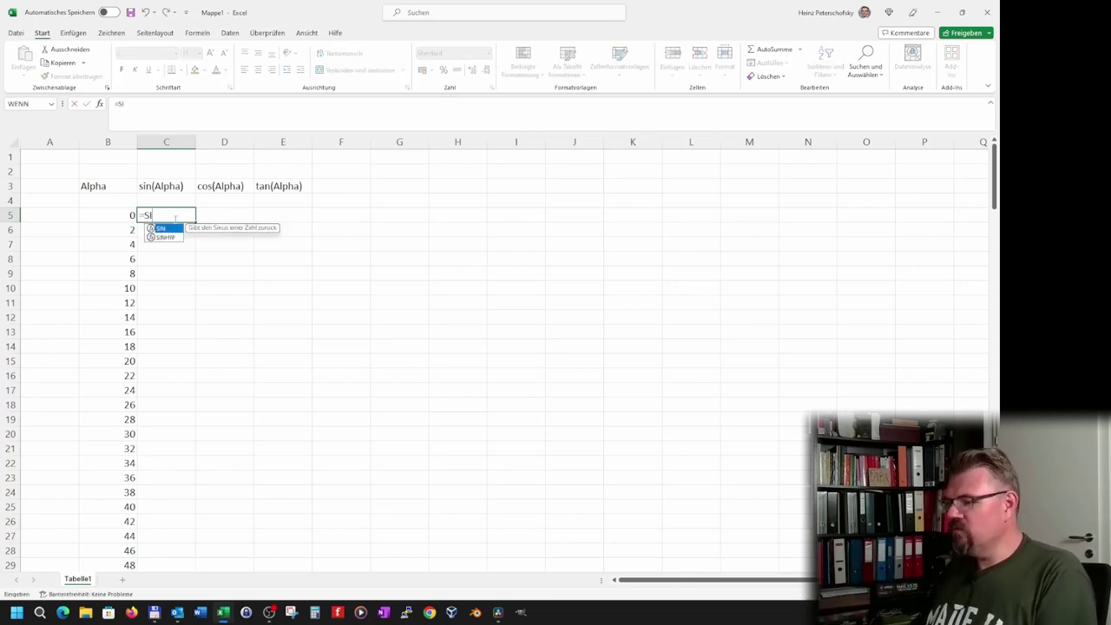
text(N)
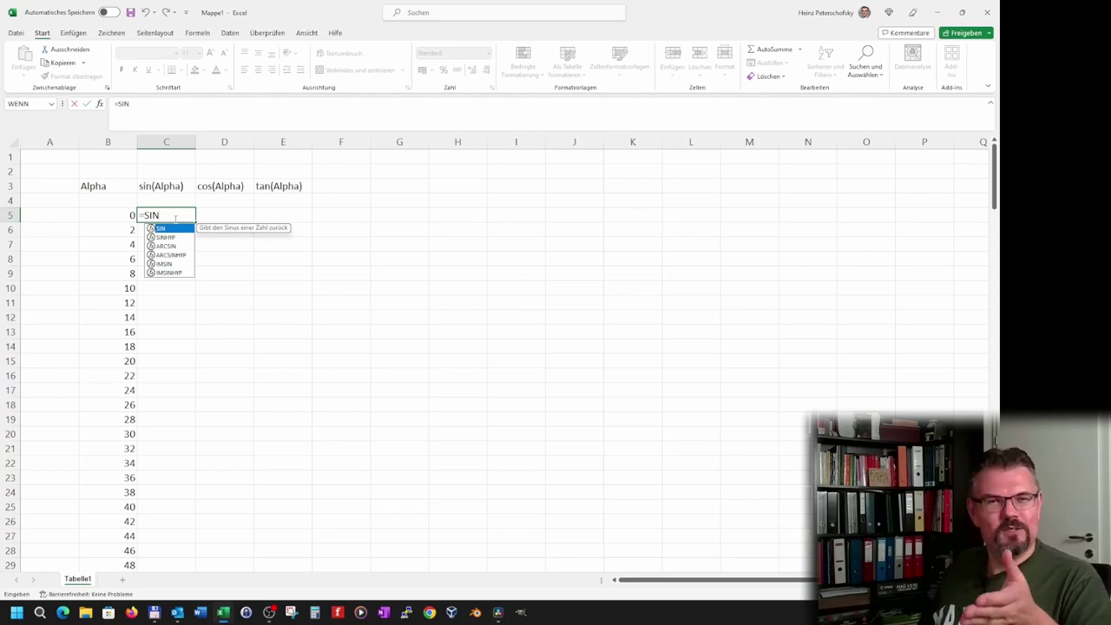
text(()
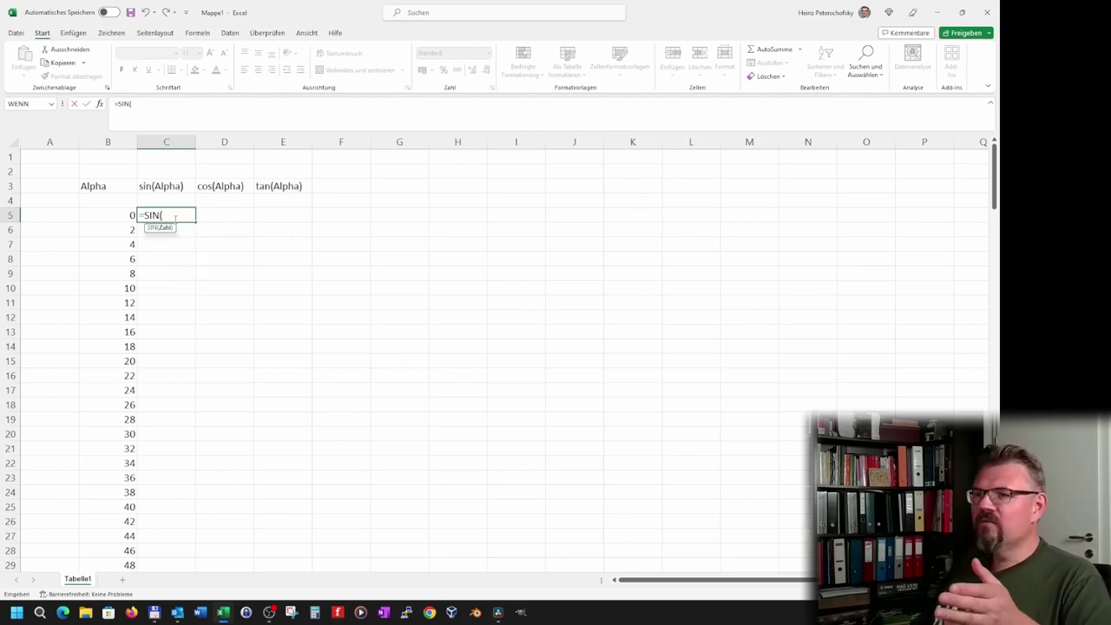
click(122, 215)
key(Return)
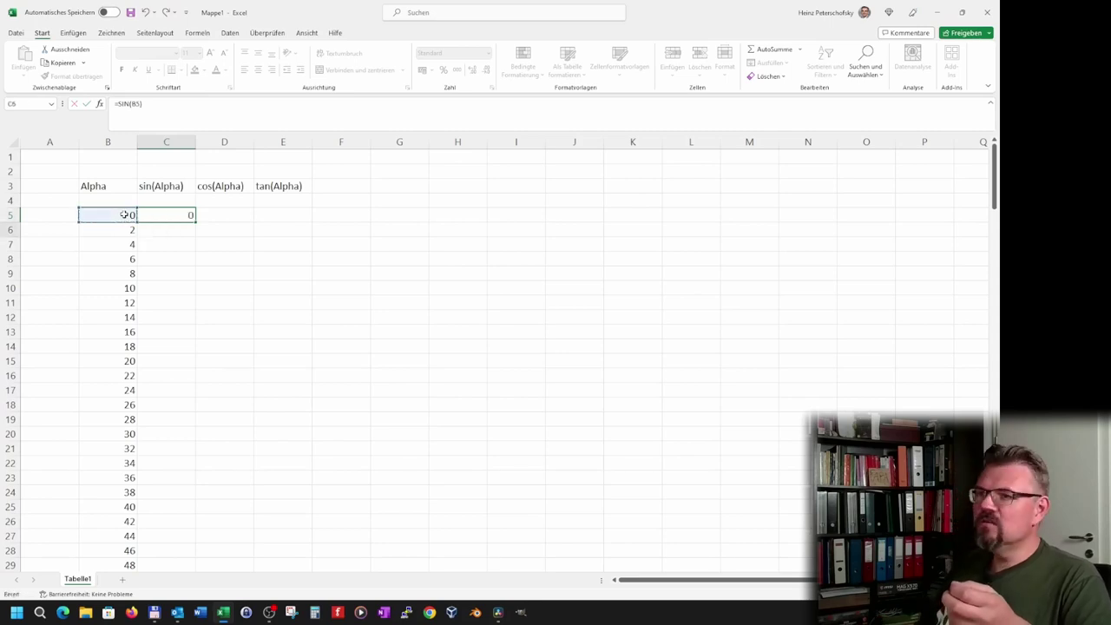
Enter =COS(B5) in D5
click(220, 213)
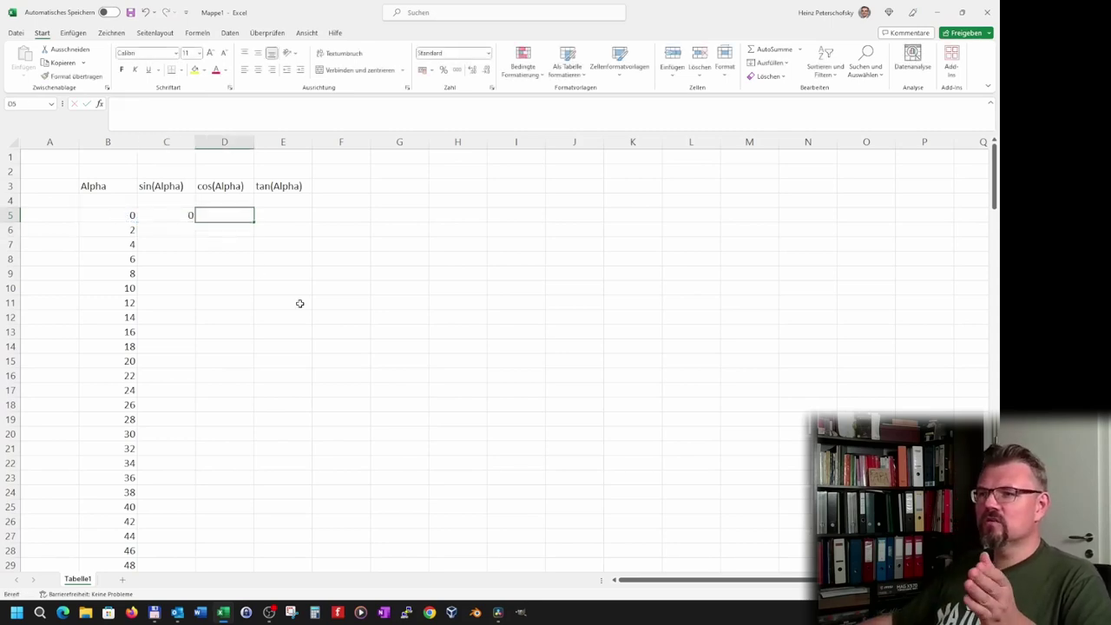
text(=)
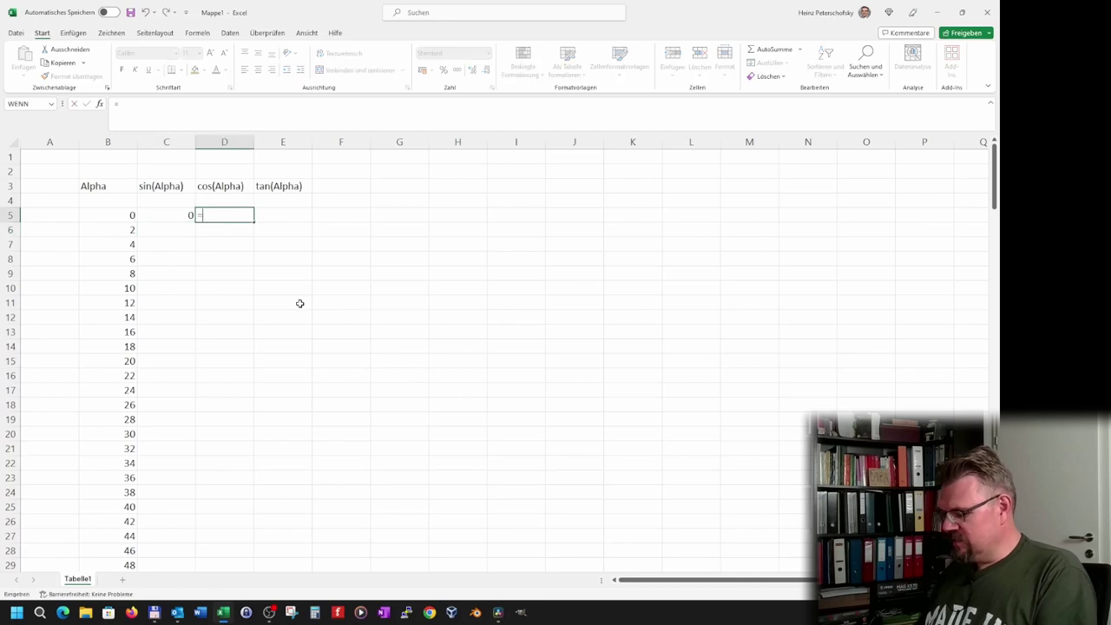
text(COS()
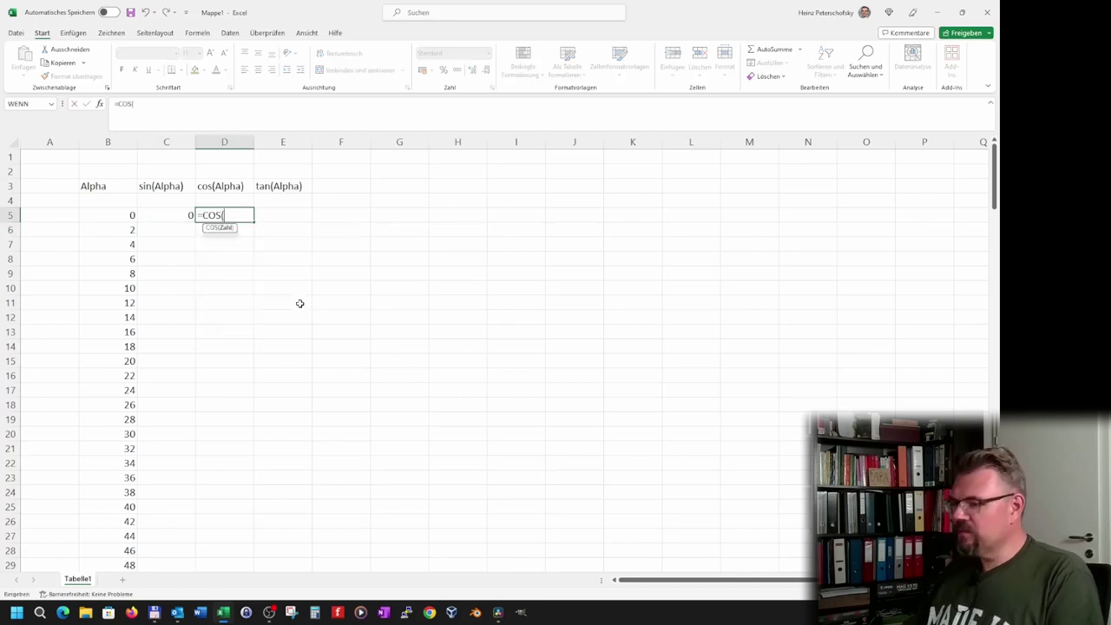
click(115, 210)
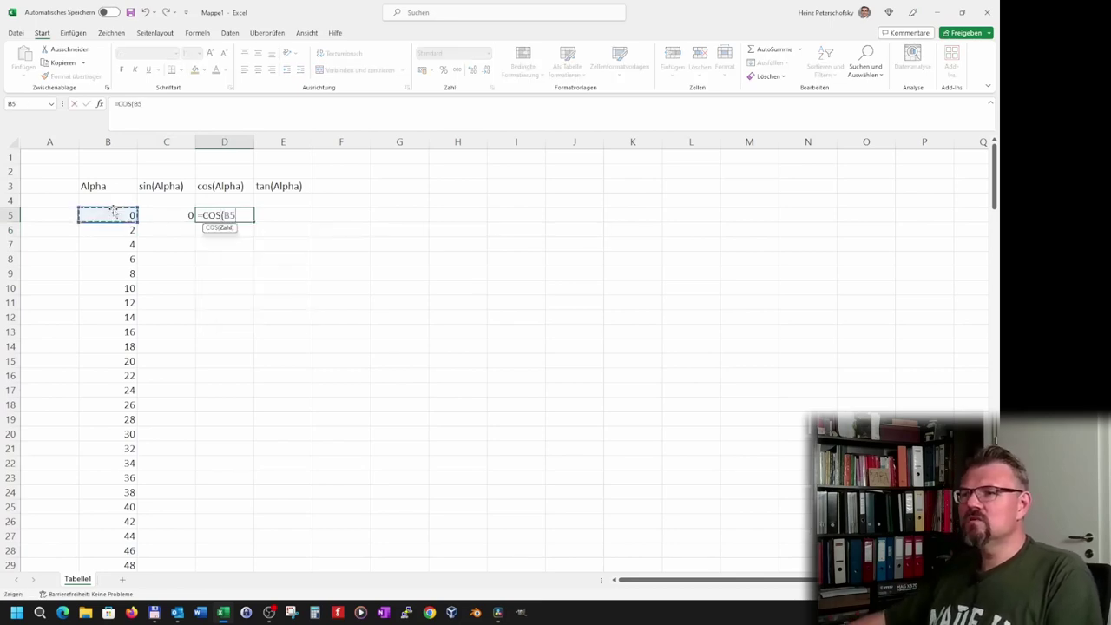
text())
key(Return)
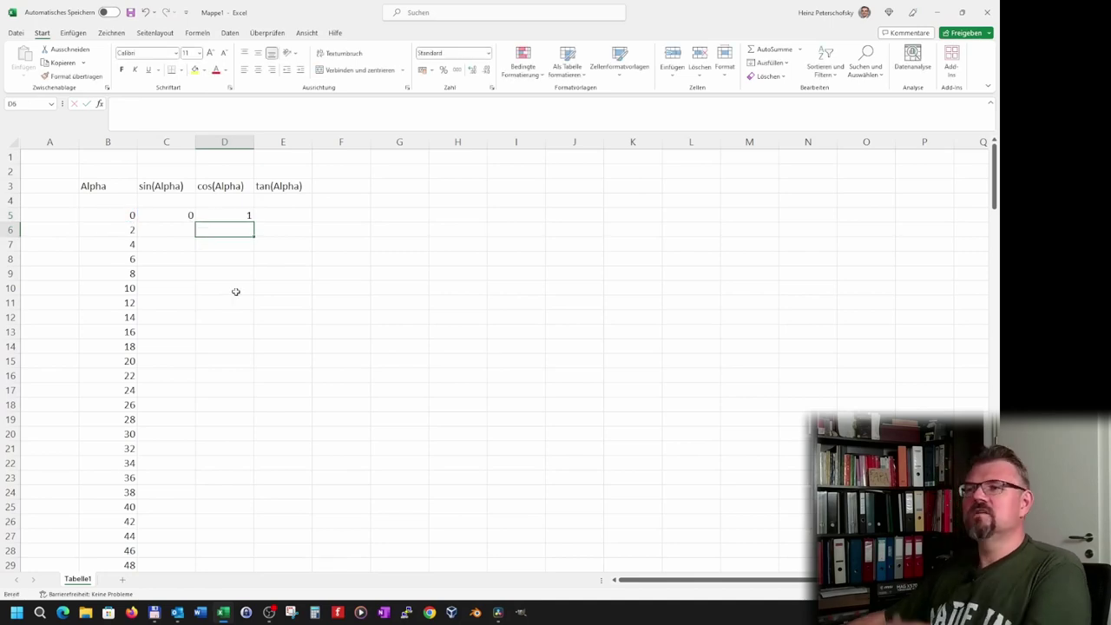
Enter =TAN(B5) in E5
click(277, 210)
text(t)
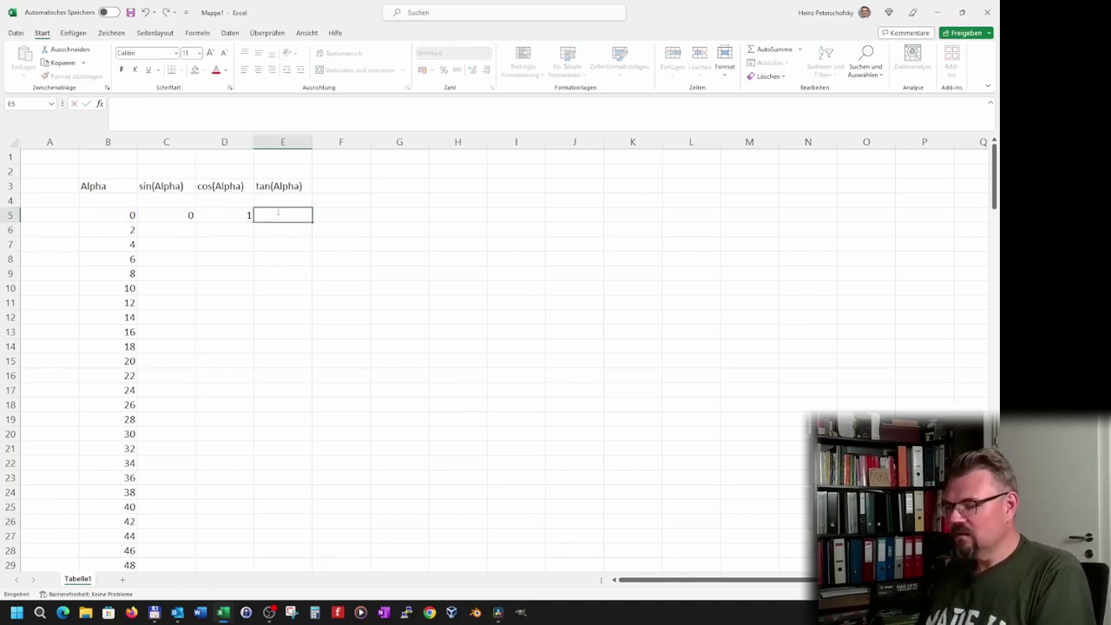
text(=TAN()
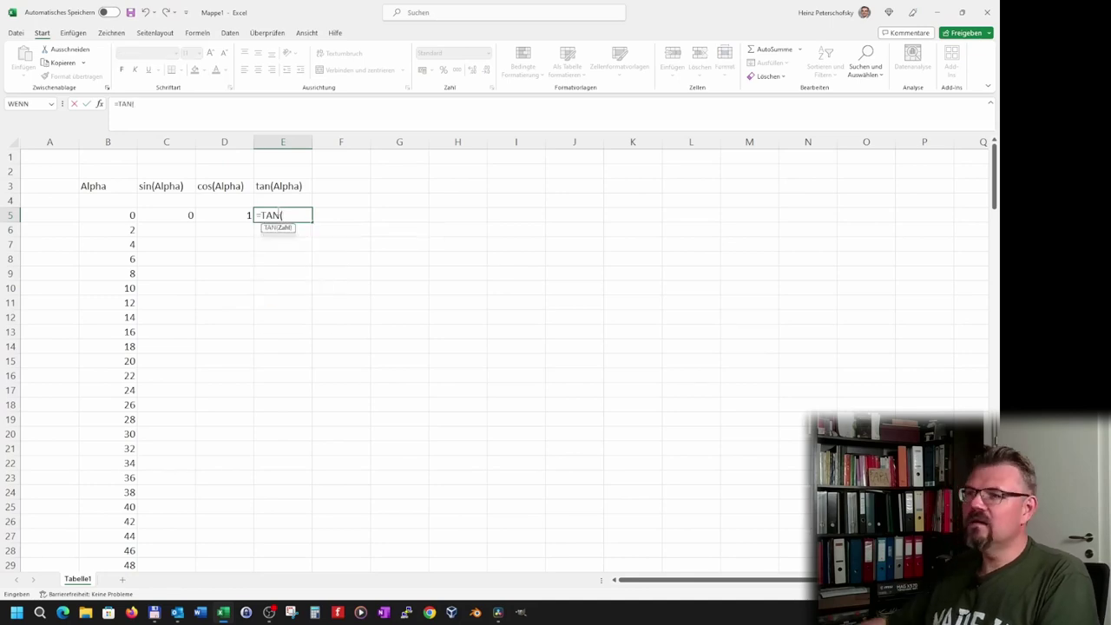
click(119, 210)
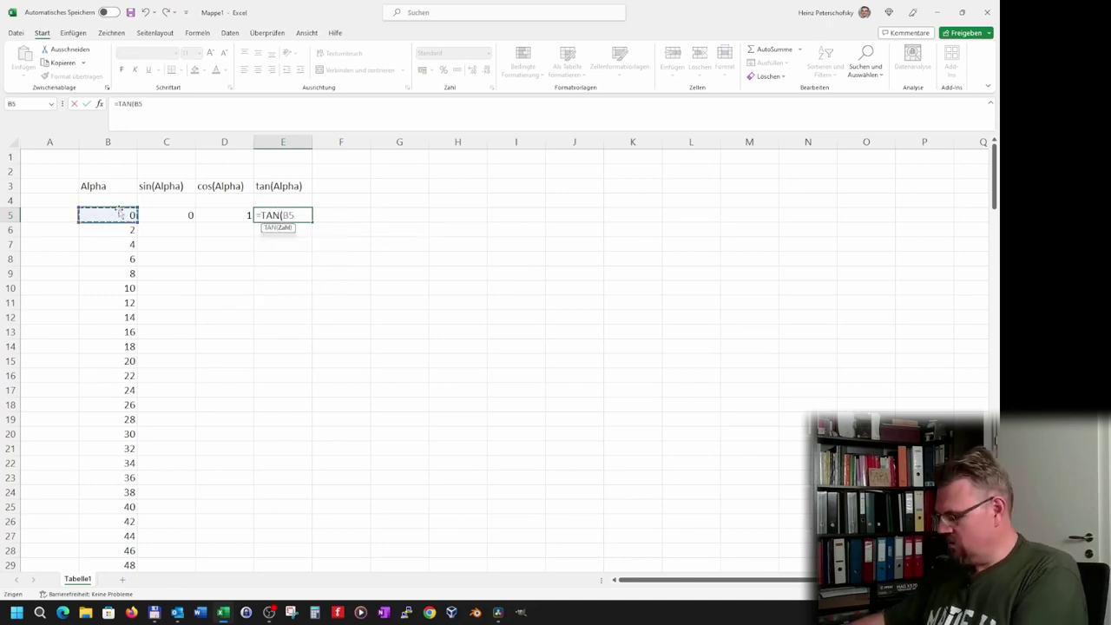
text())
key(Return)
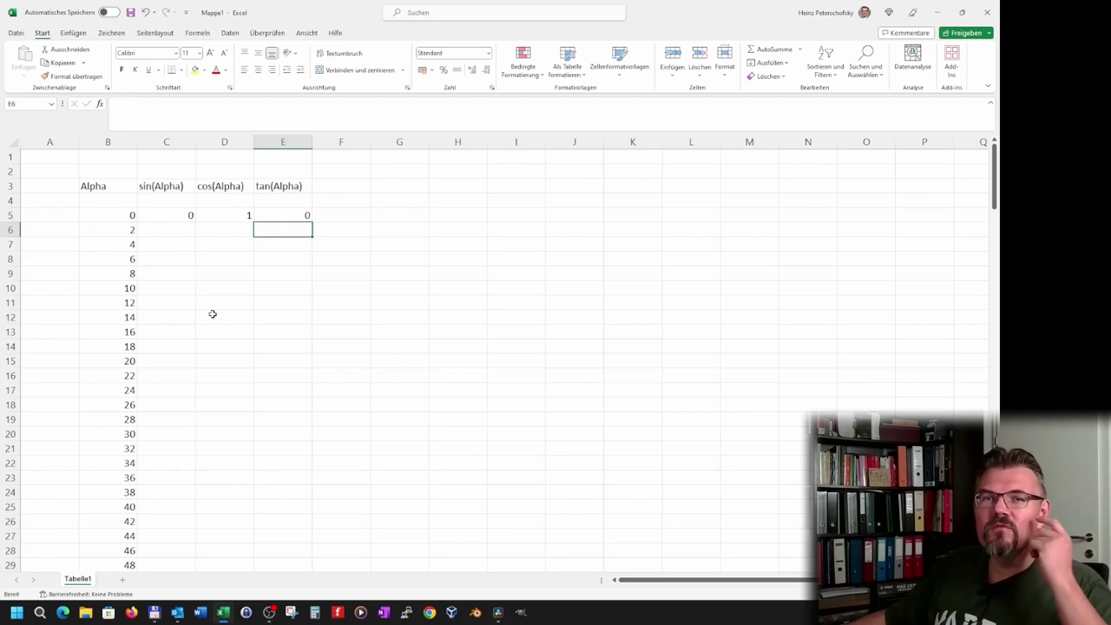
click(173, 234)
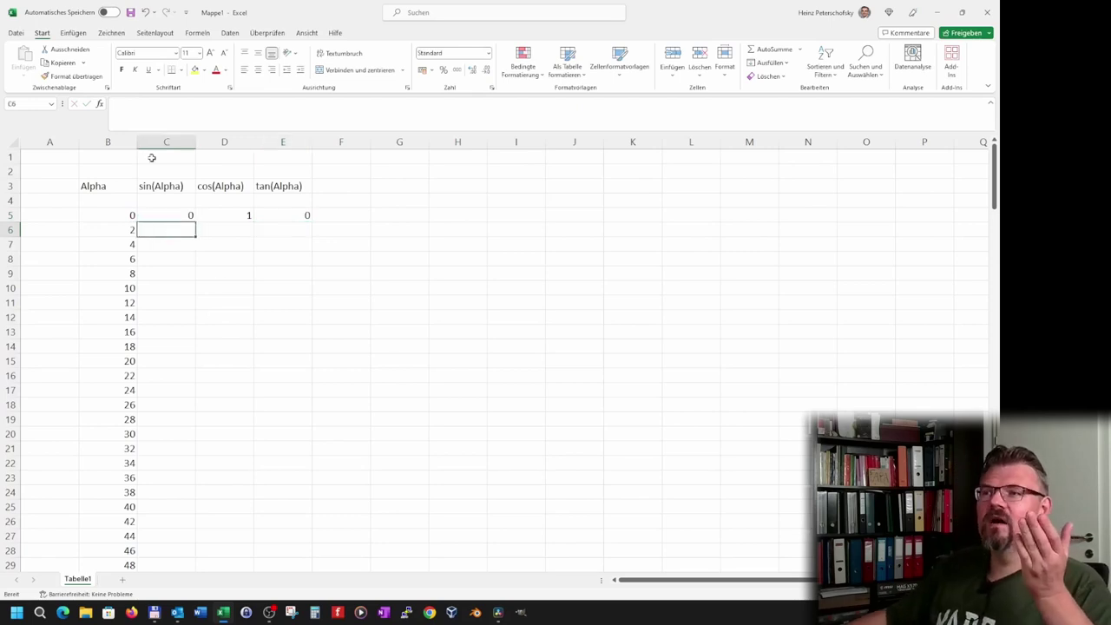
click(100, 104)
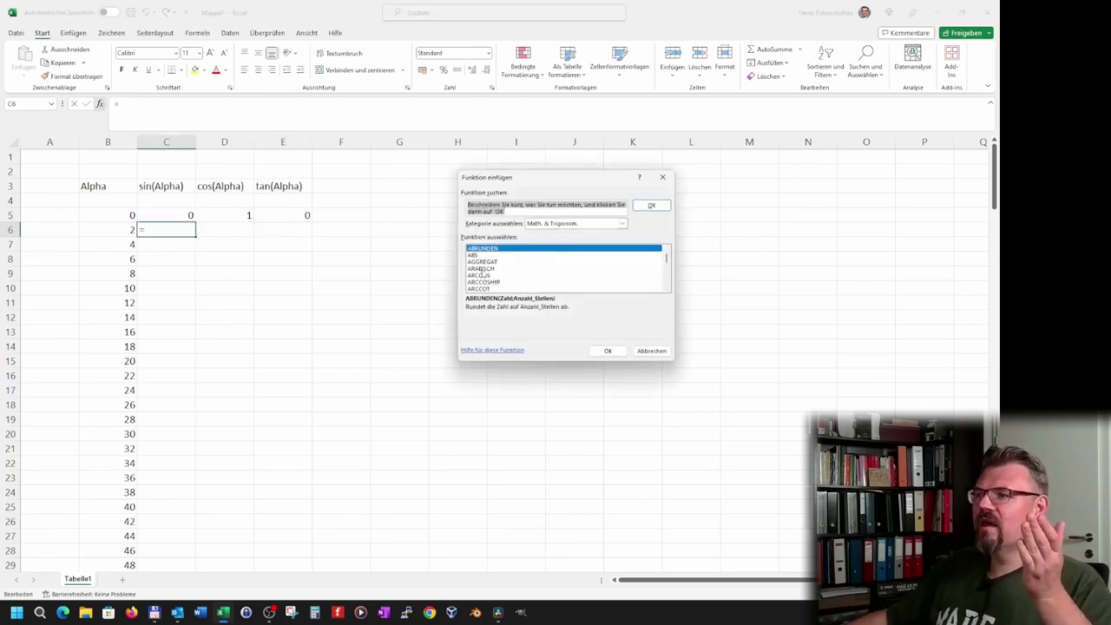
click(623, 224)
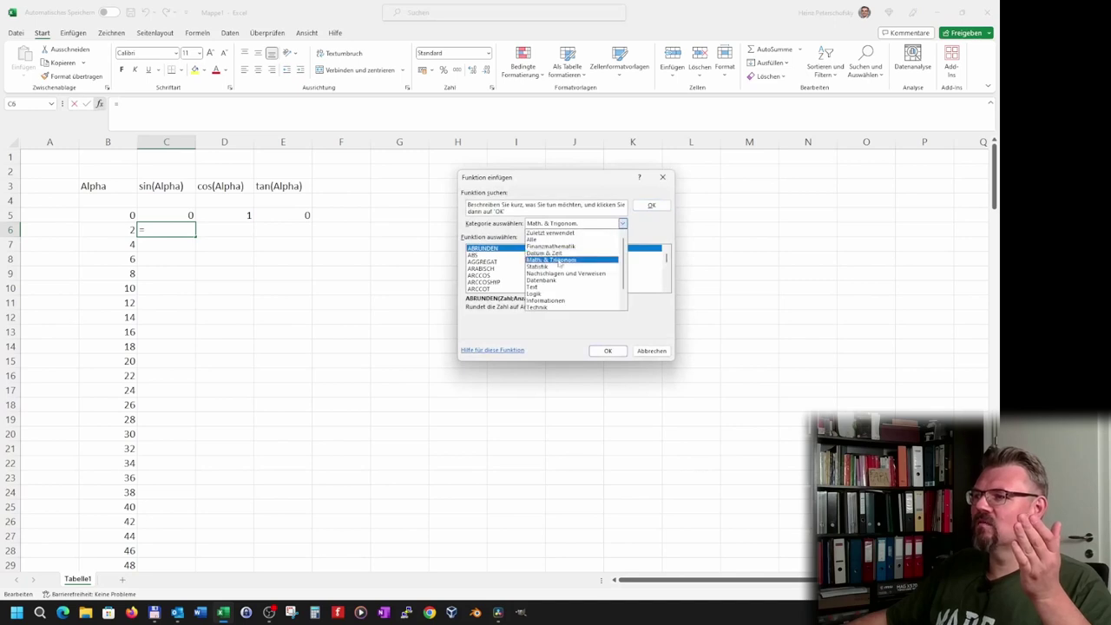
click(565, 263)
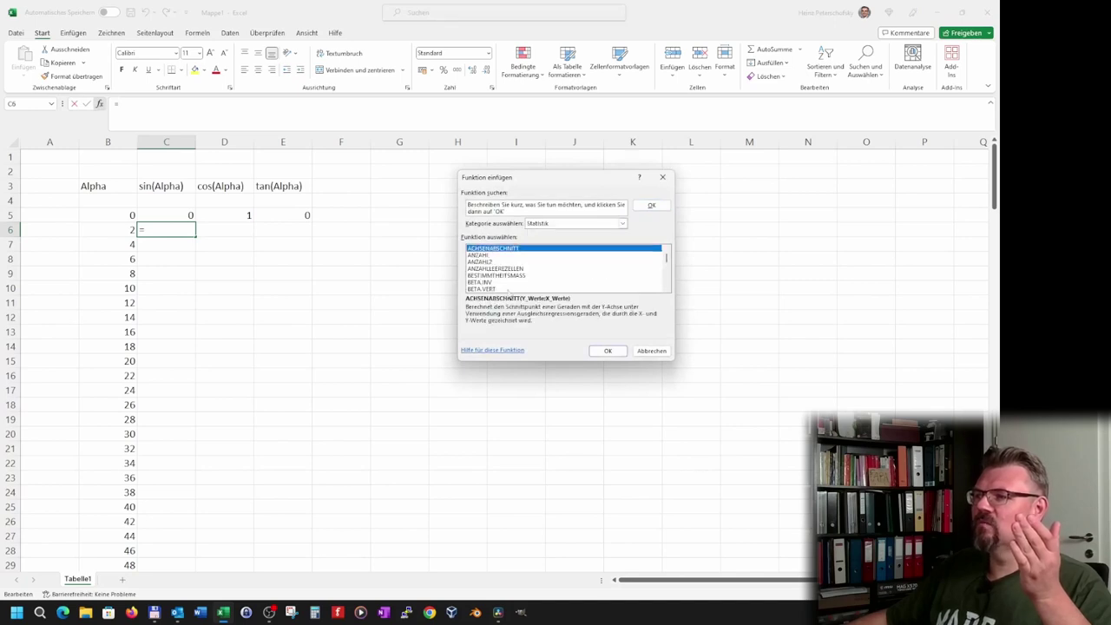
click(624, 224)
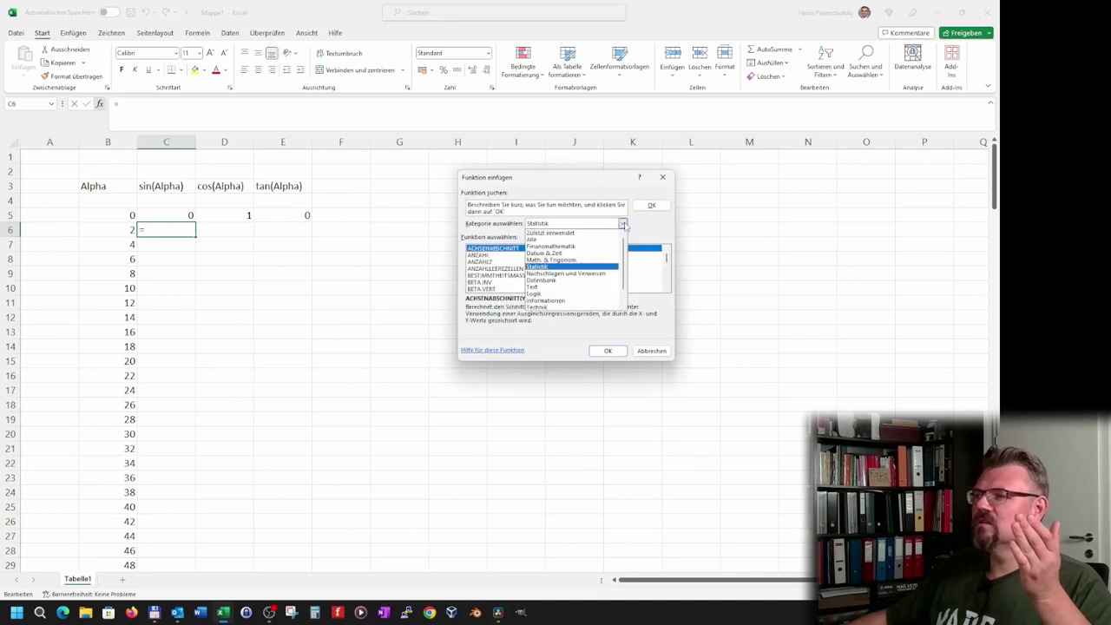
click(553, 261)
scroll(490, 264, down, 2)
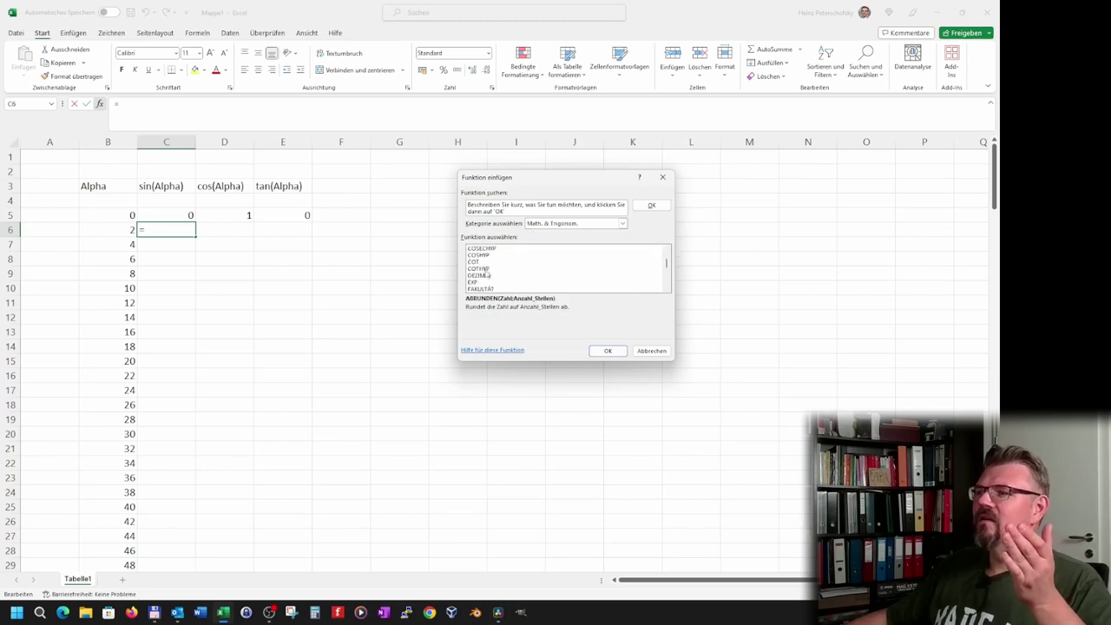
scroll(487, 271, up, 4)
scroll(491, 272, up, 3)
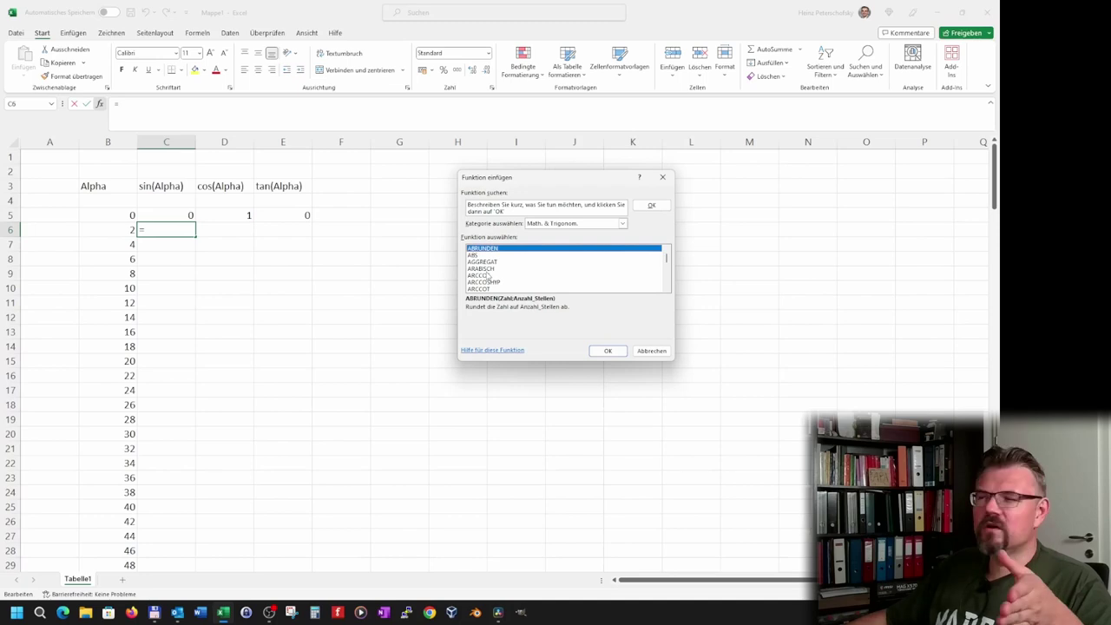
scroll(488, 276, down, 4)
scroll(488, 276, down, 1)
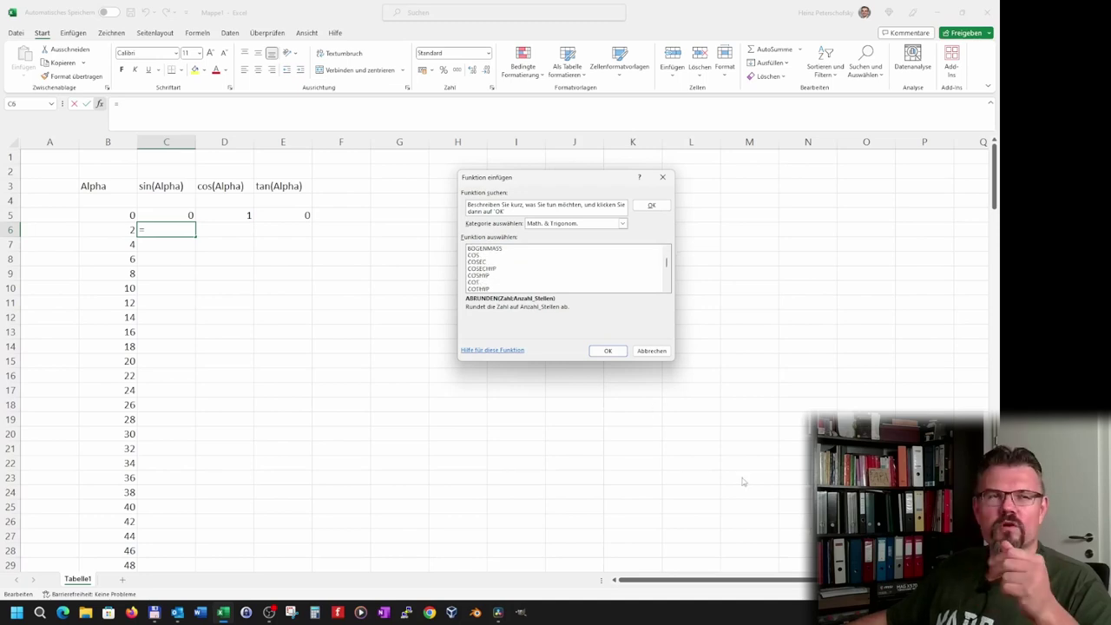
click(658, 352)
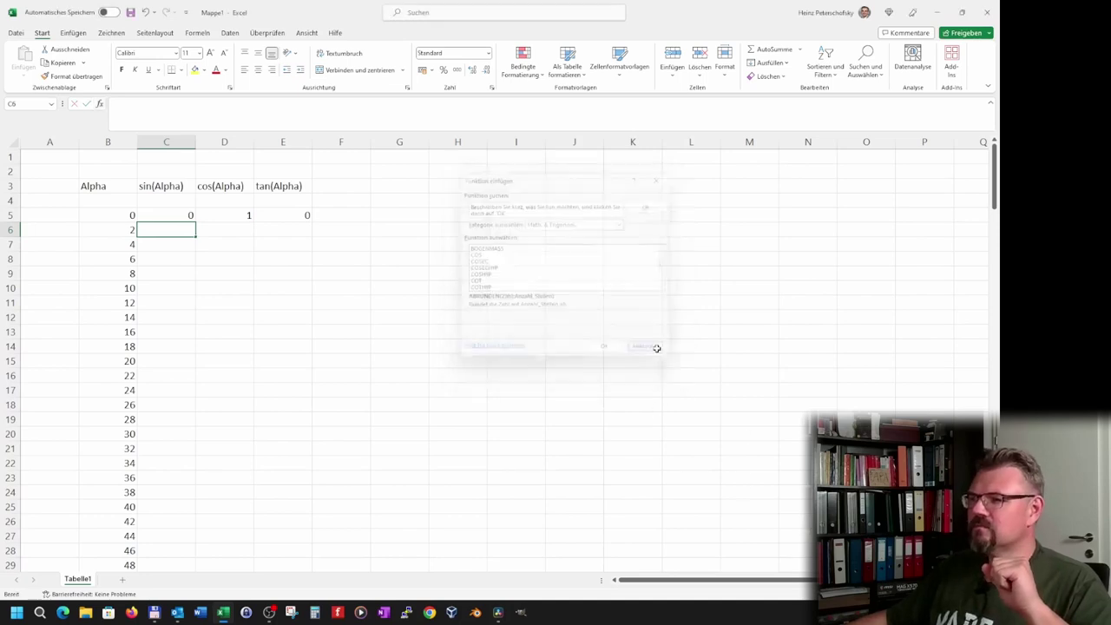
Copy the C5 sine formula down column C to row 185, angle 360
click(248, 319)
click(189, 233)
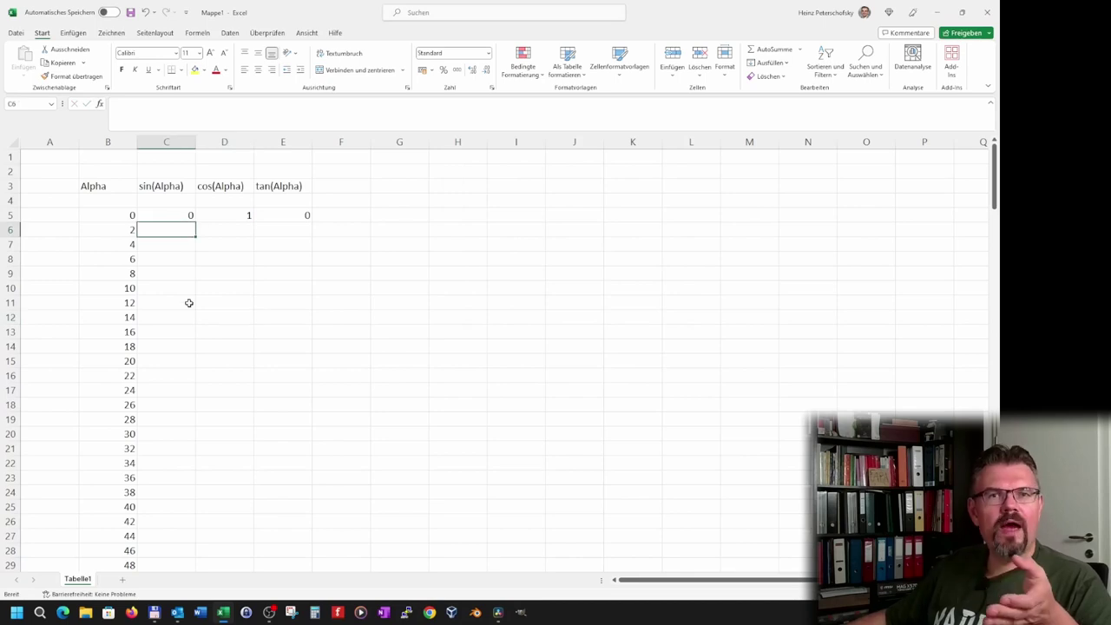
click(190, 220)
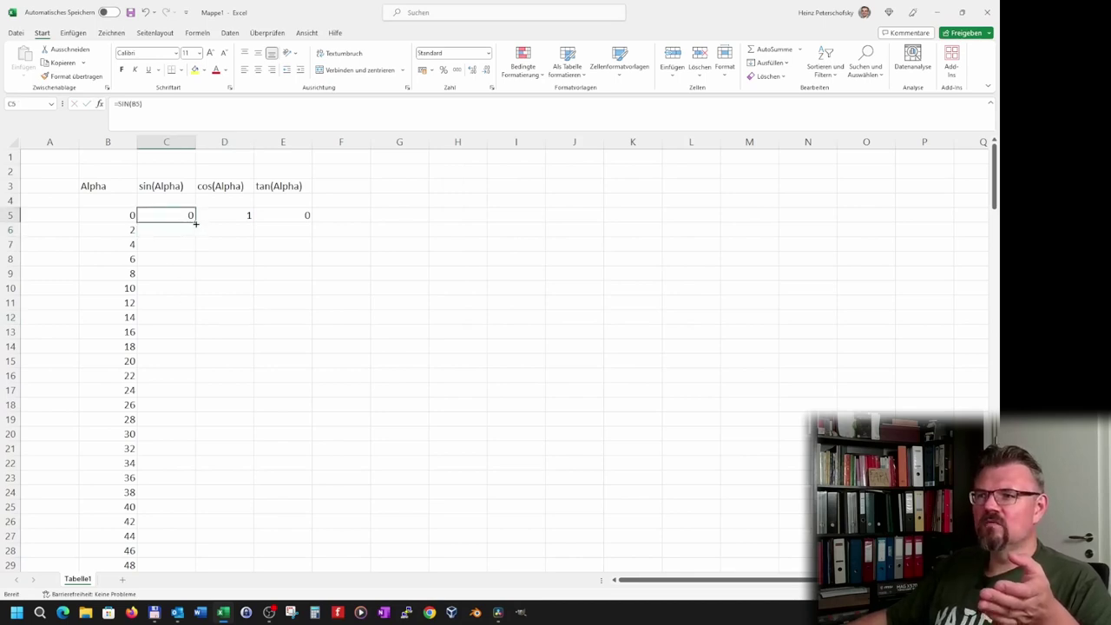
drag(196, 236, 197, 236)
click(174, 290)
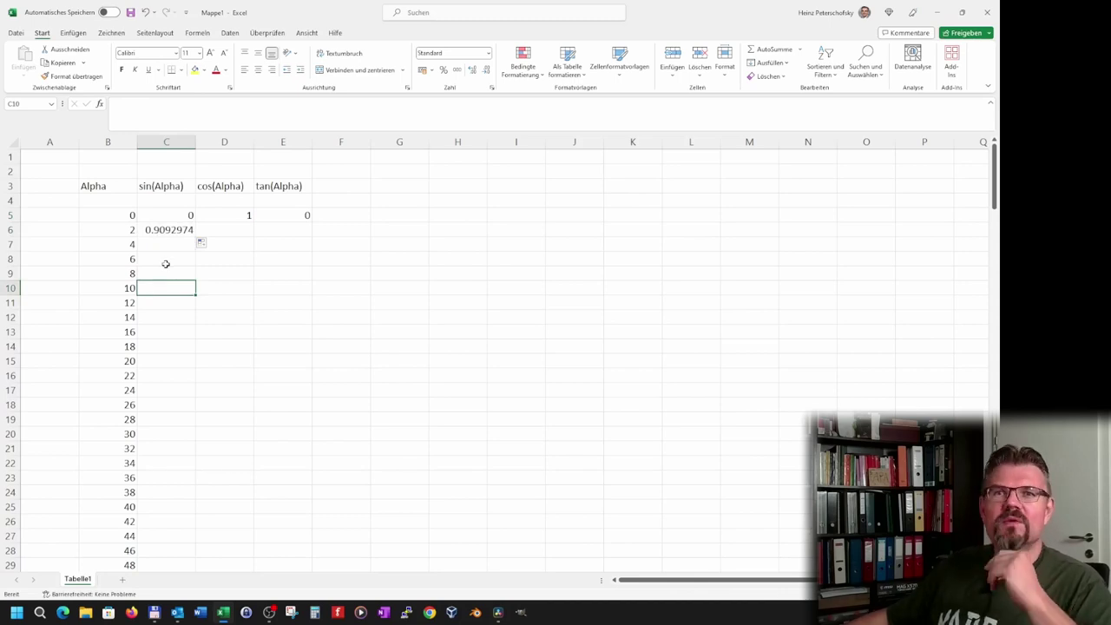
click(165, 228)
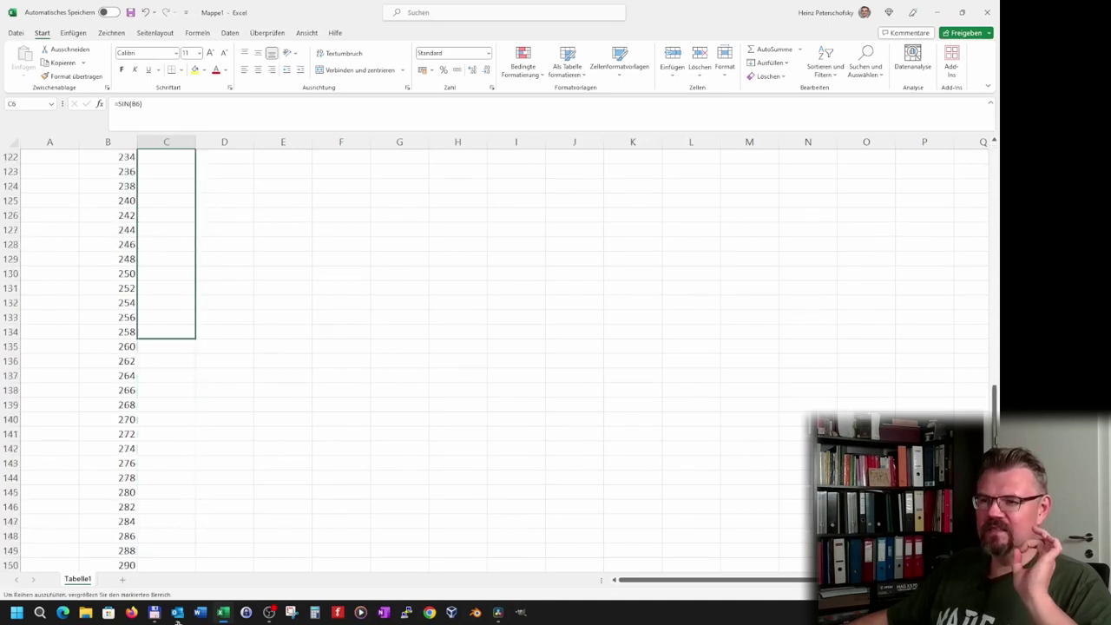
drag(198, 291, 177, 620)
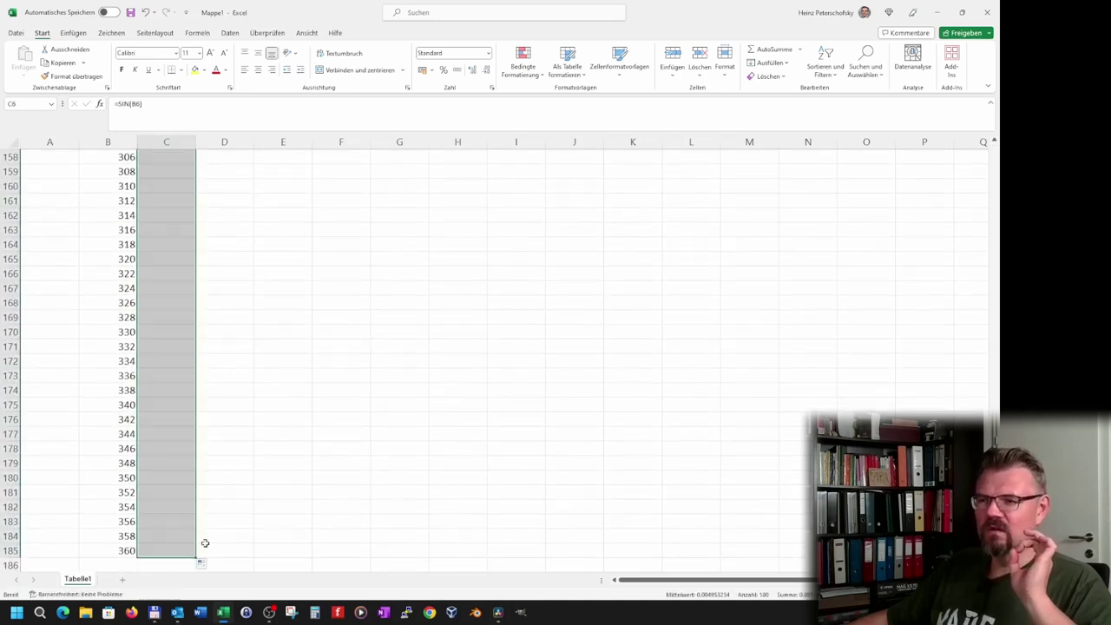
click(365, 291)
scroll(339, 321, up, 14)
scroll(342, 318, up, 12)
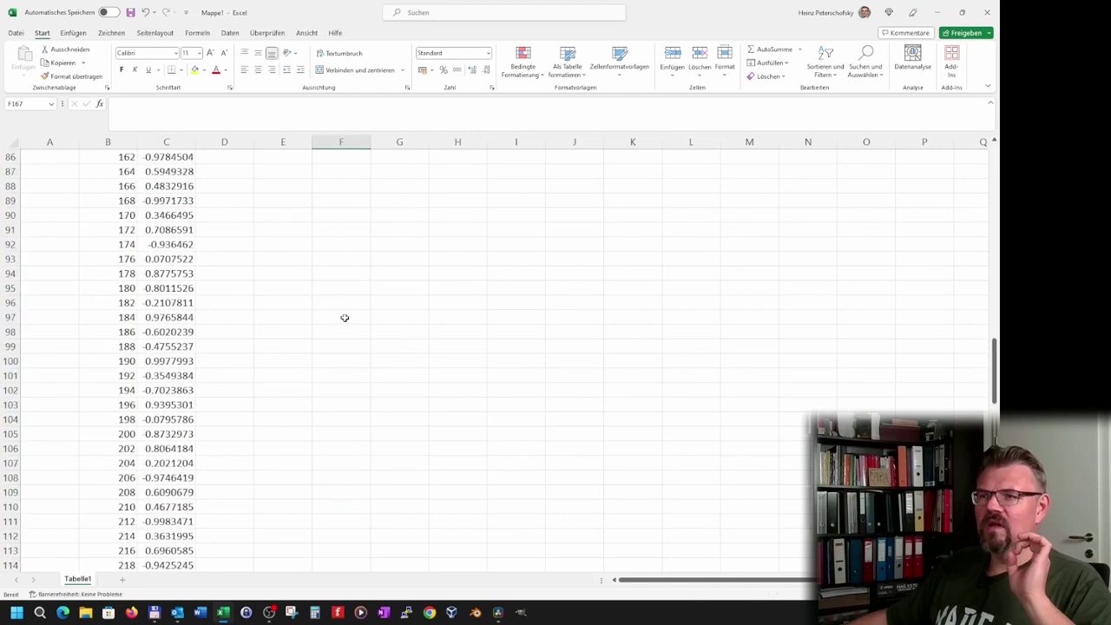
scroll(344, 317, up, 17)
scroll(345, 313, up, 7)
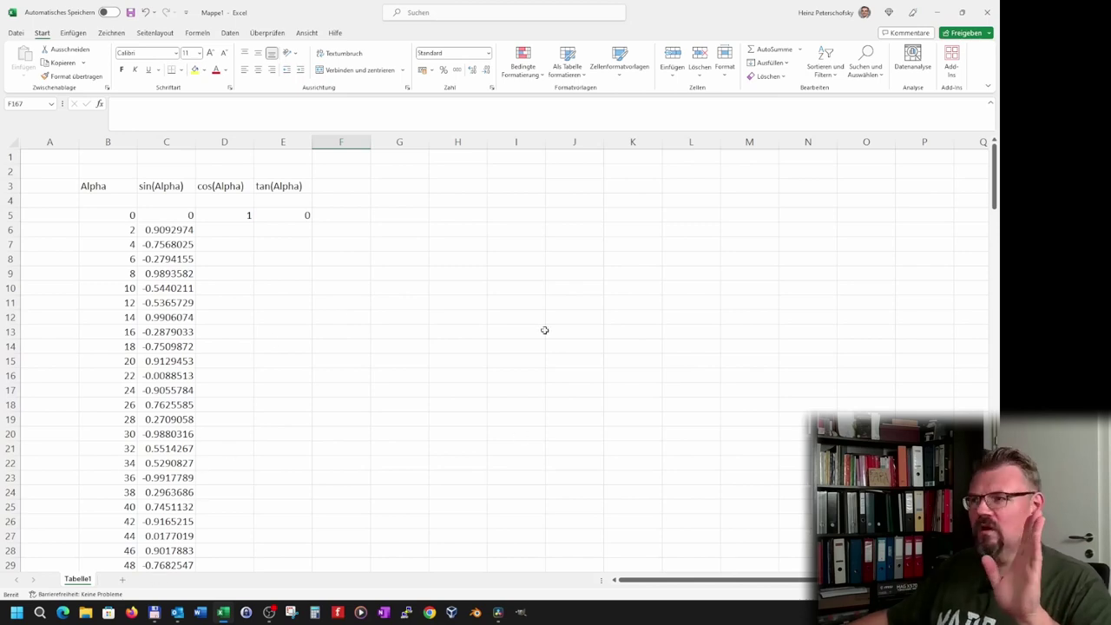
click(517, 368)
Insert an empty scatter chart and place it beside the data table
click(459, 243)
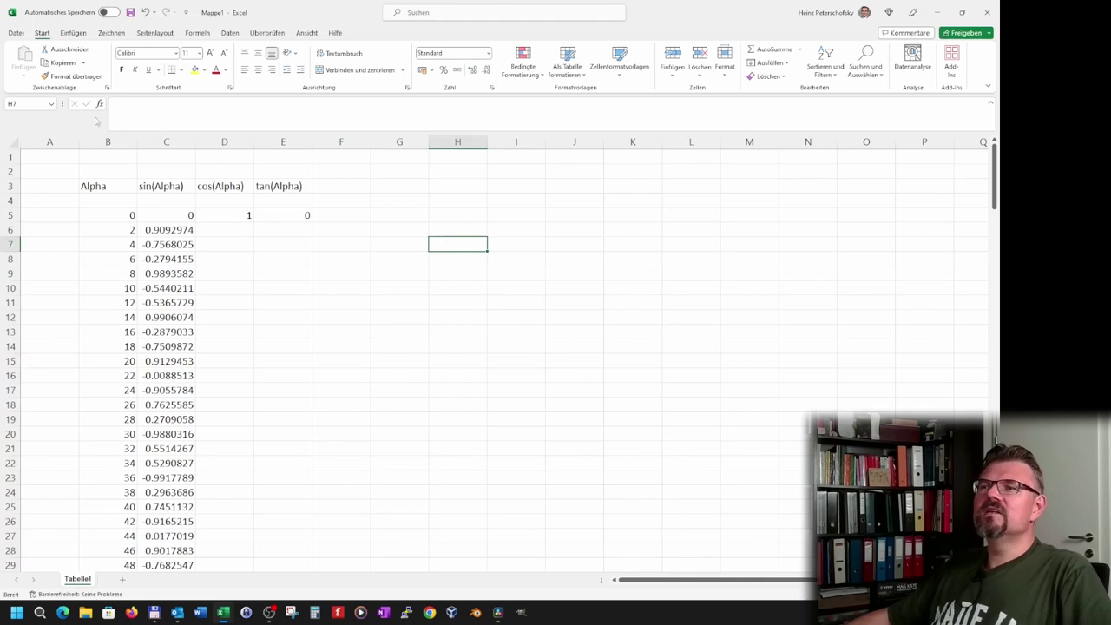
click(74, 33)
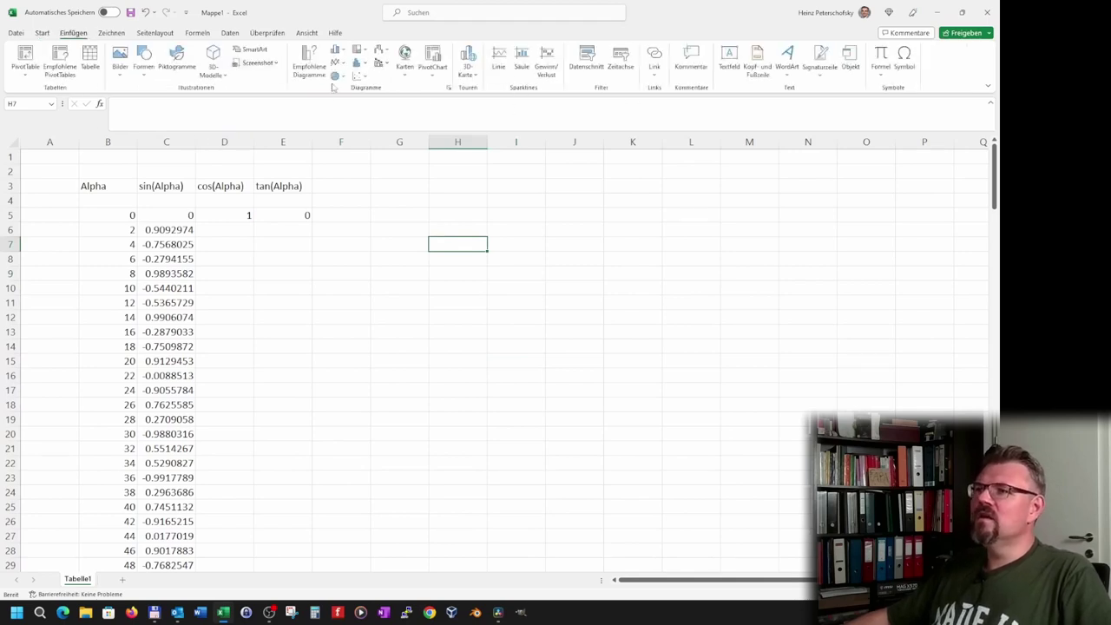
click(368, 77)
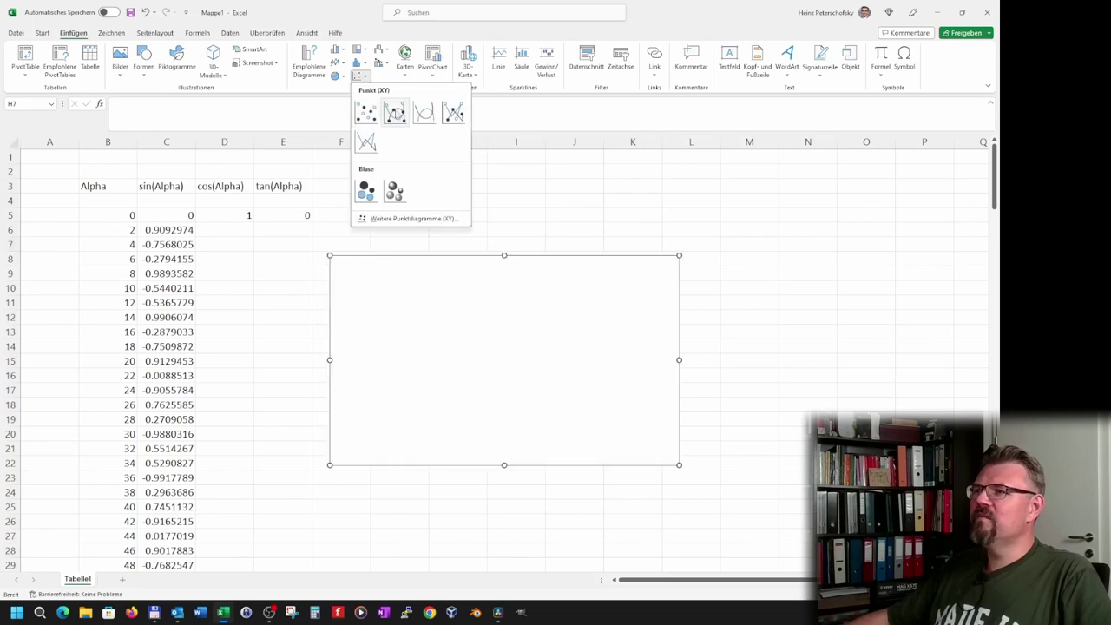
click(395, 113)
drag(432, 256, 516, 208)
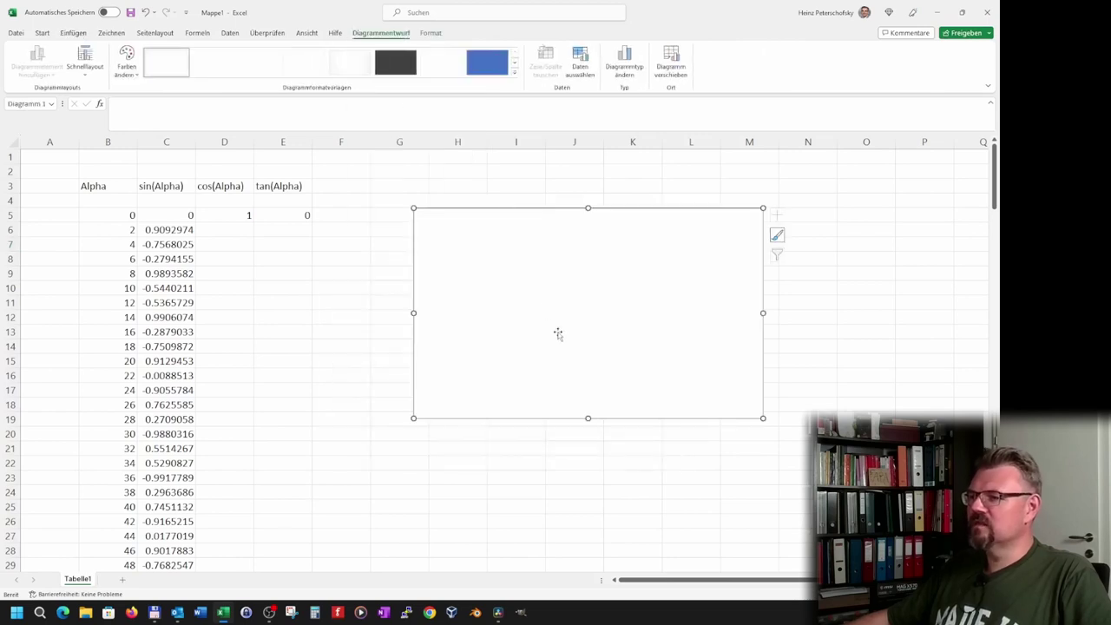
Add a chart series named from C3 with X values B5:B185
right_click(545, 295)
click(590, 436)
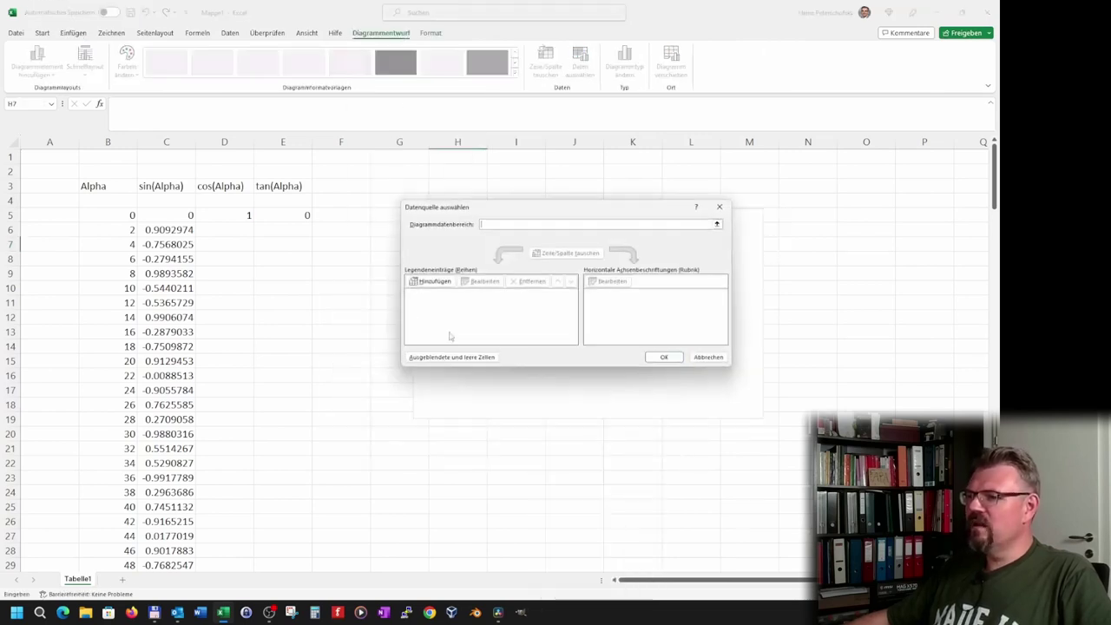
click(436, 286)
click(582, 273)
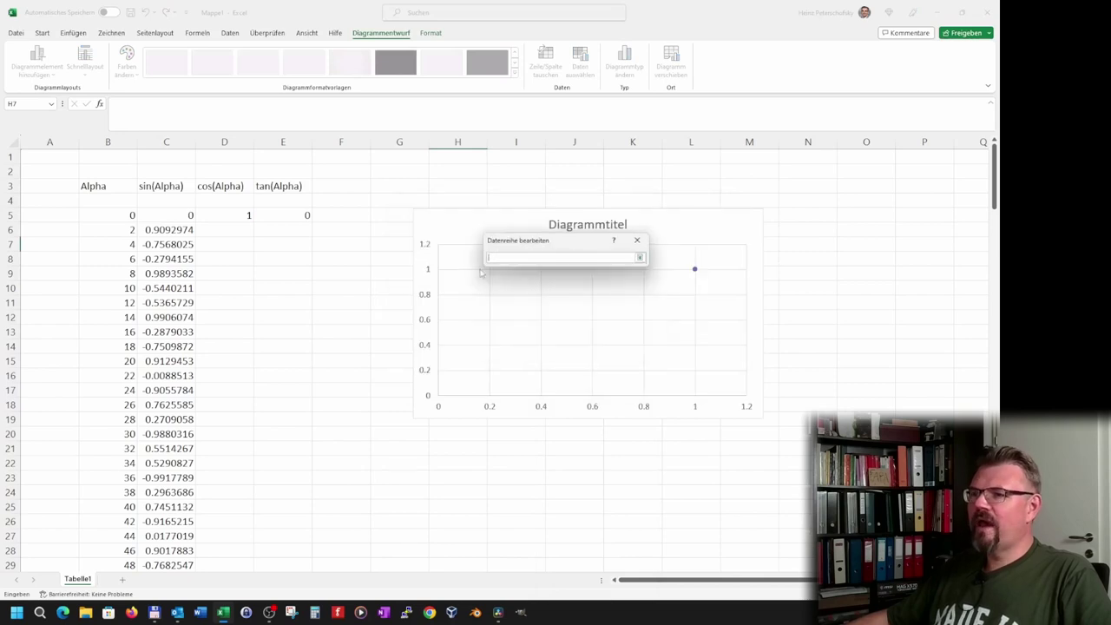
click(176, 191)
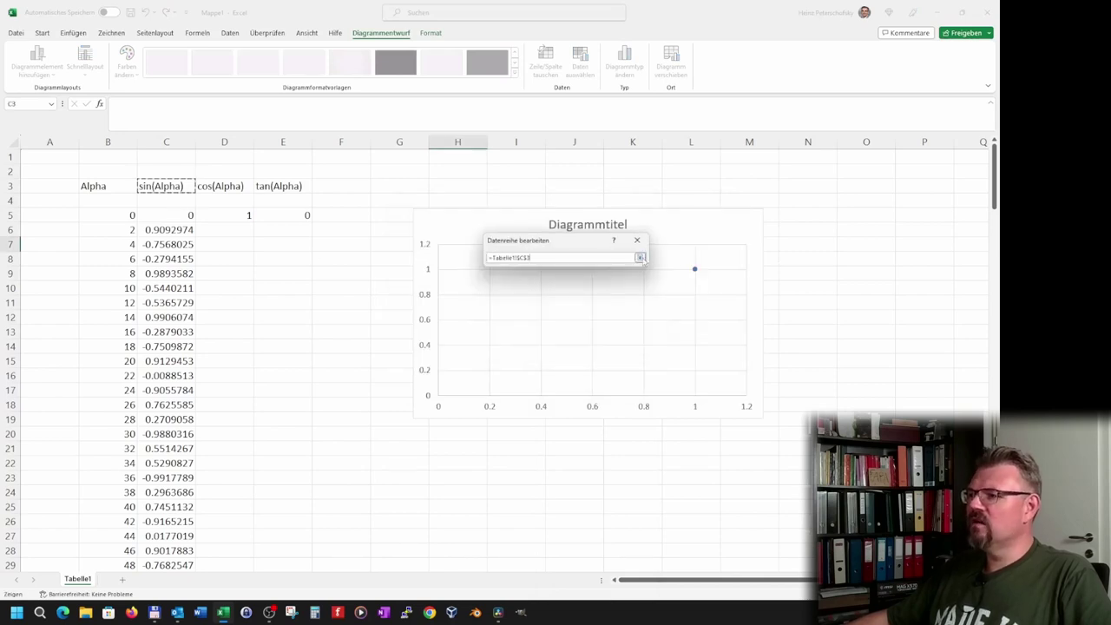
click(640, 258)
click(584, 288)
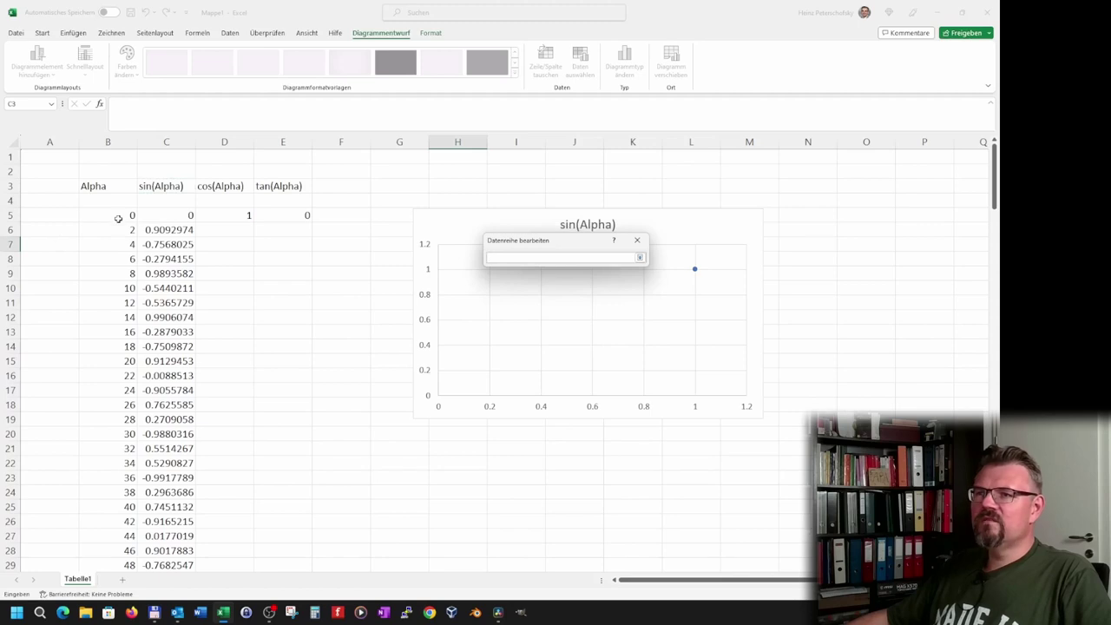
drag(118, 218, 142, 619)
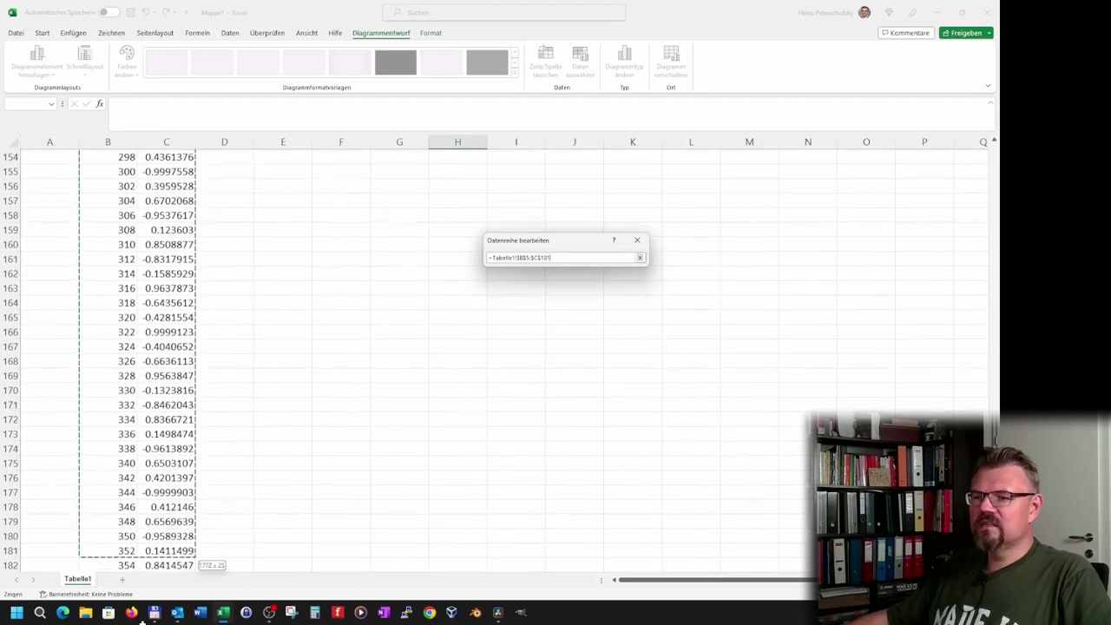
drag(141, 620, 121, 551)
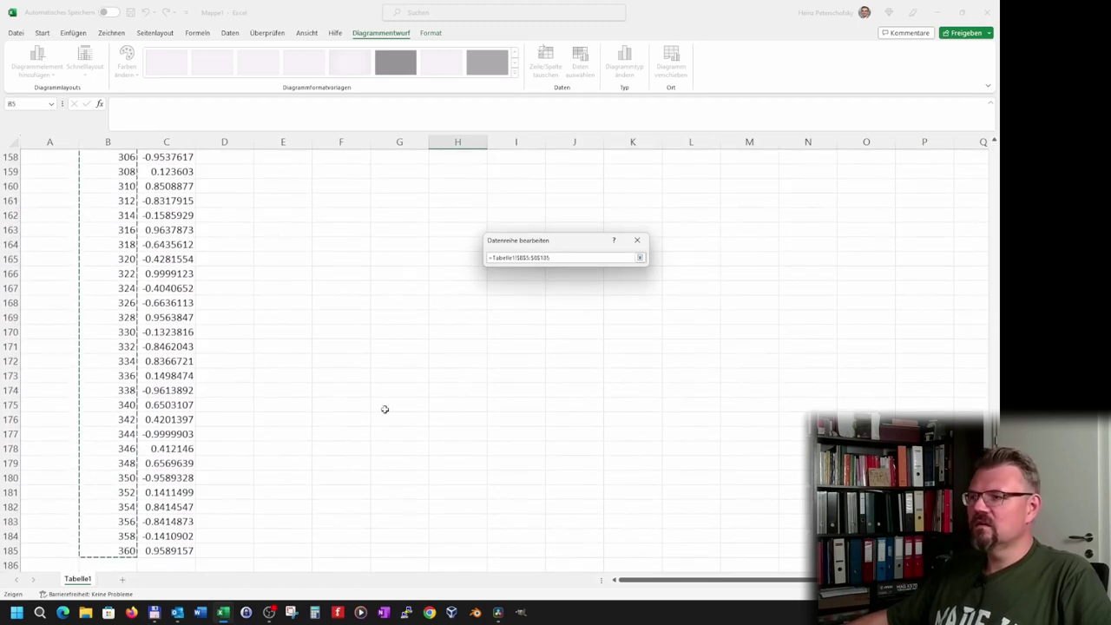
click(640, 257)
Set the series Y values to C5:C185 and apply the chart data
click(585, 312)
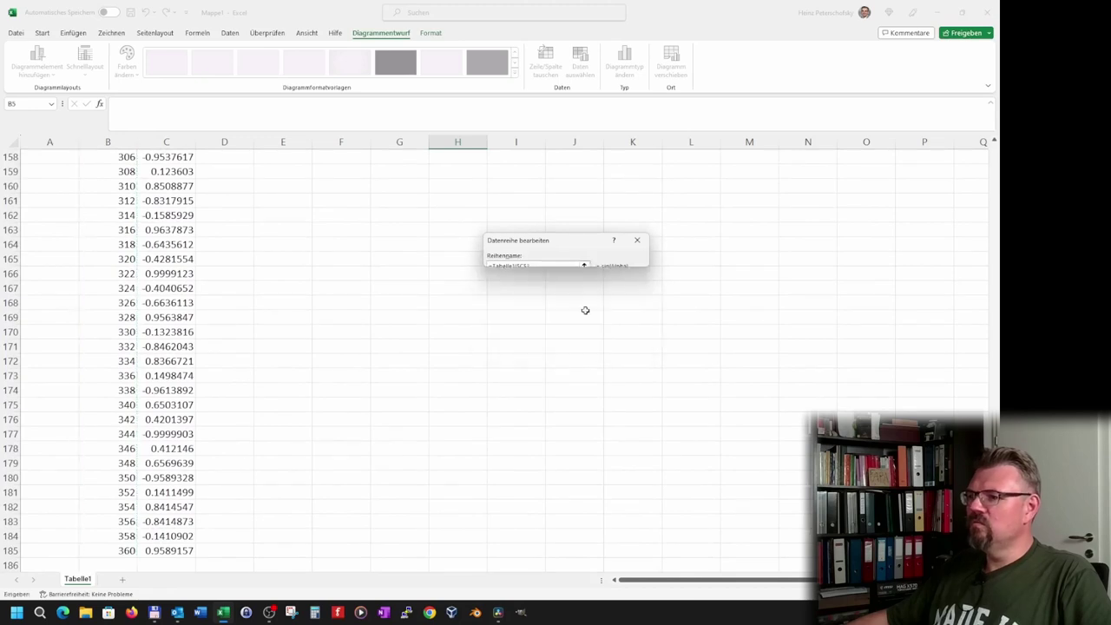
mouse_move(167, 551)
mouse_down()
mouse_move(171, 2)
mouse_move(171, 132)
mouse_up()
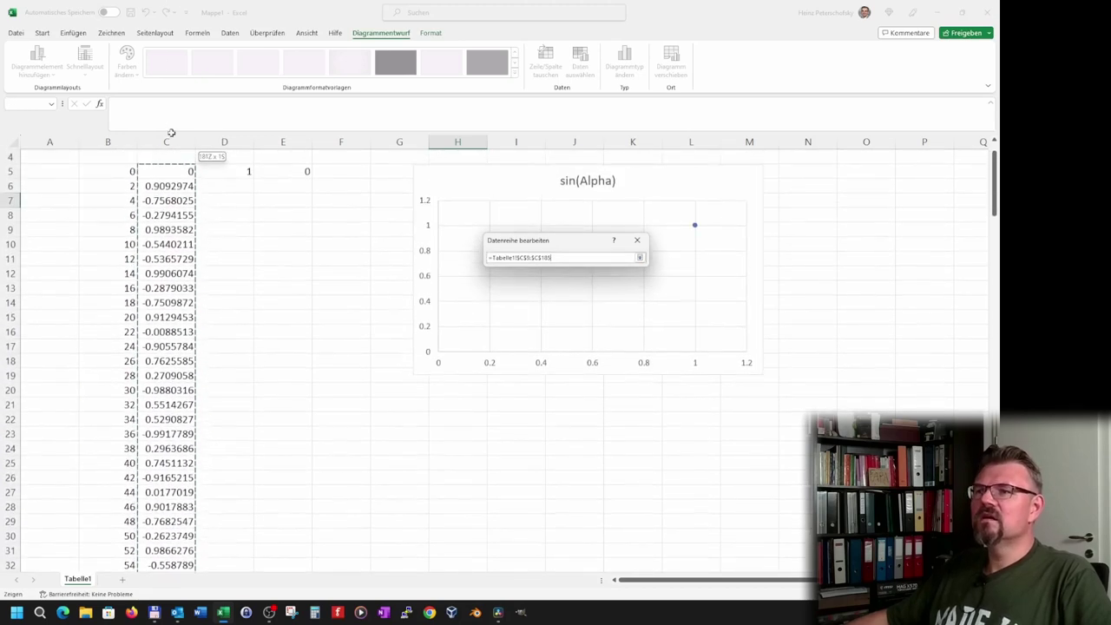
drag(171, 132, 168, 171)
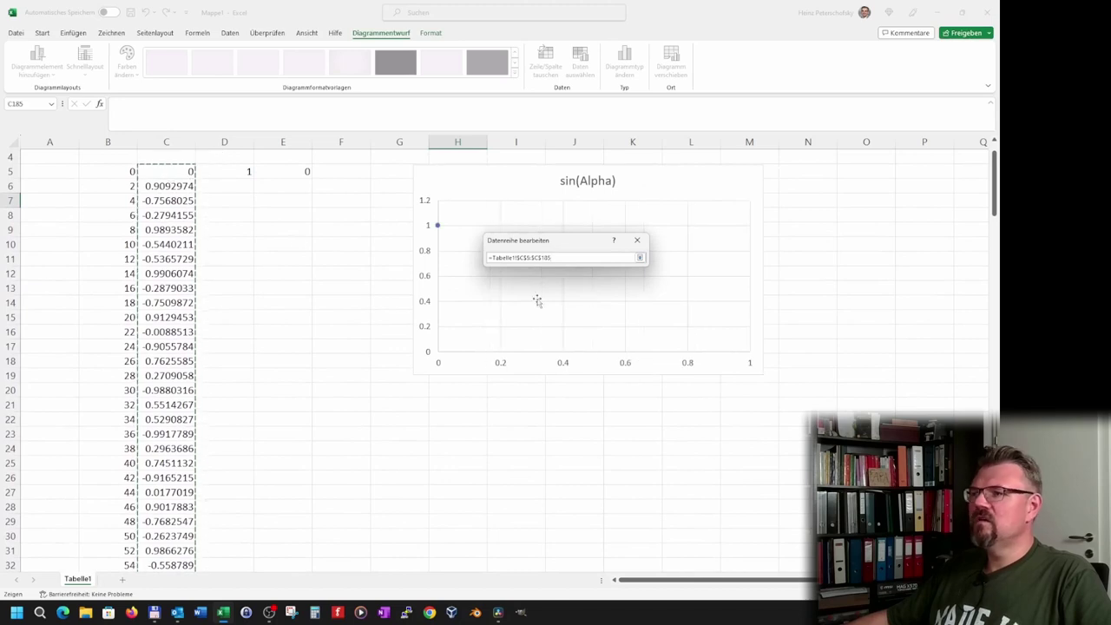
click(640, 259)
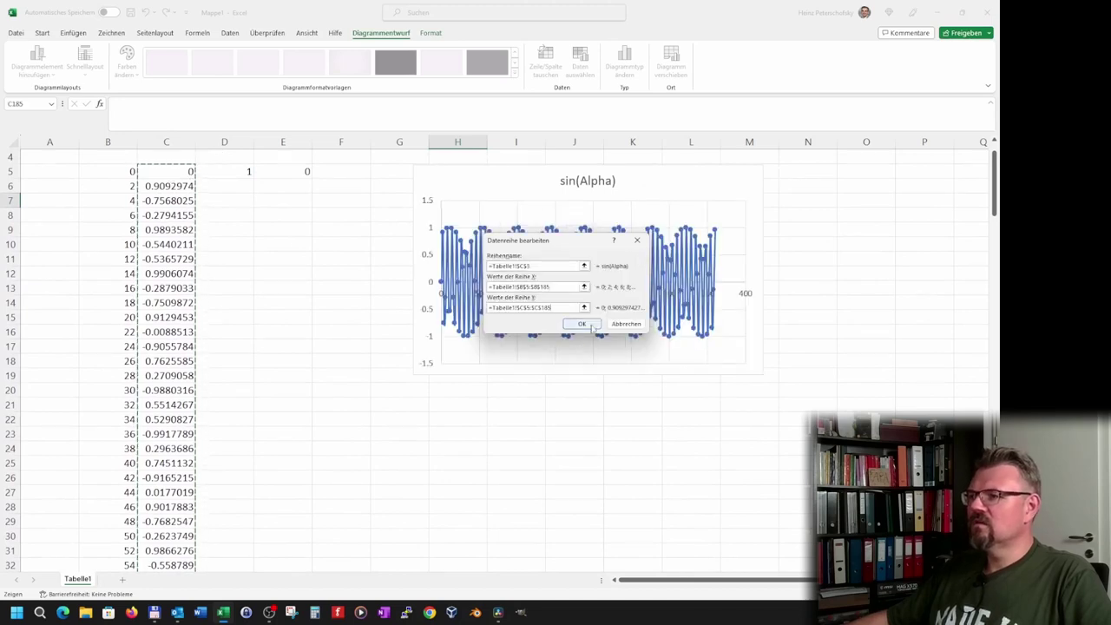
click(591, 326)
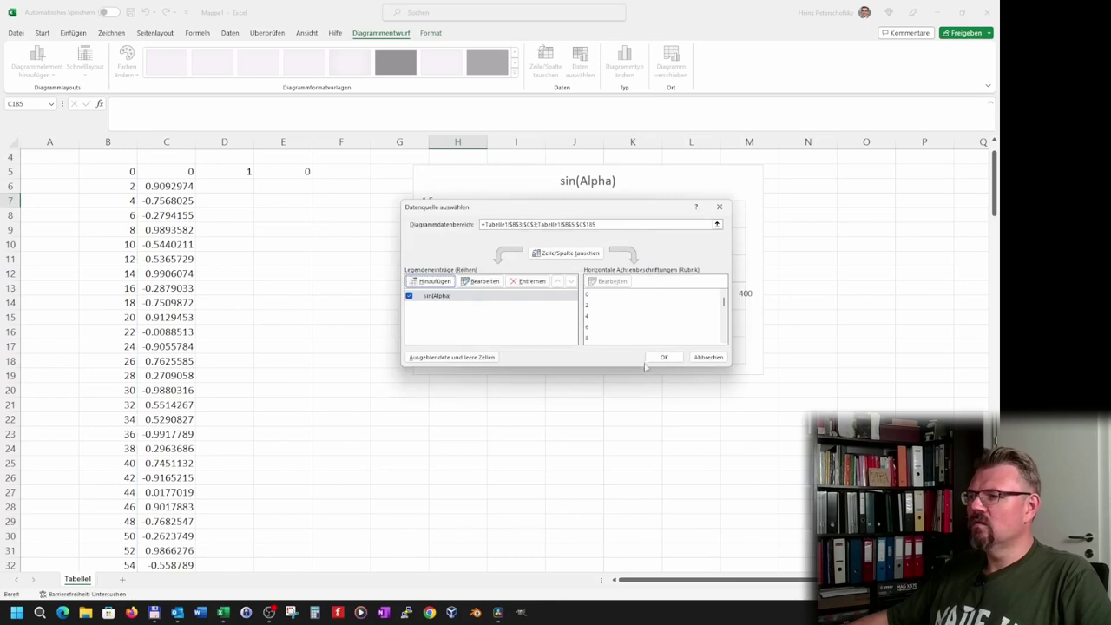
click(662, 357)
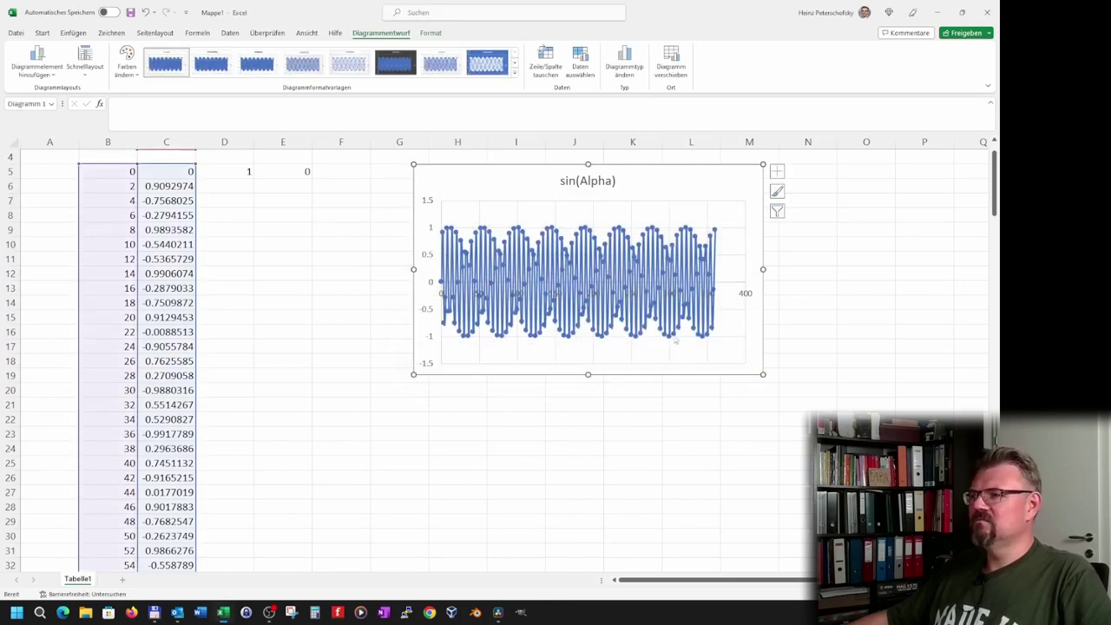
mouse_move(656, 332)
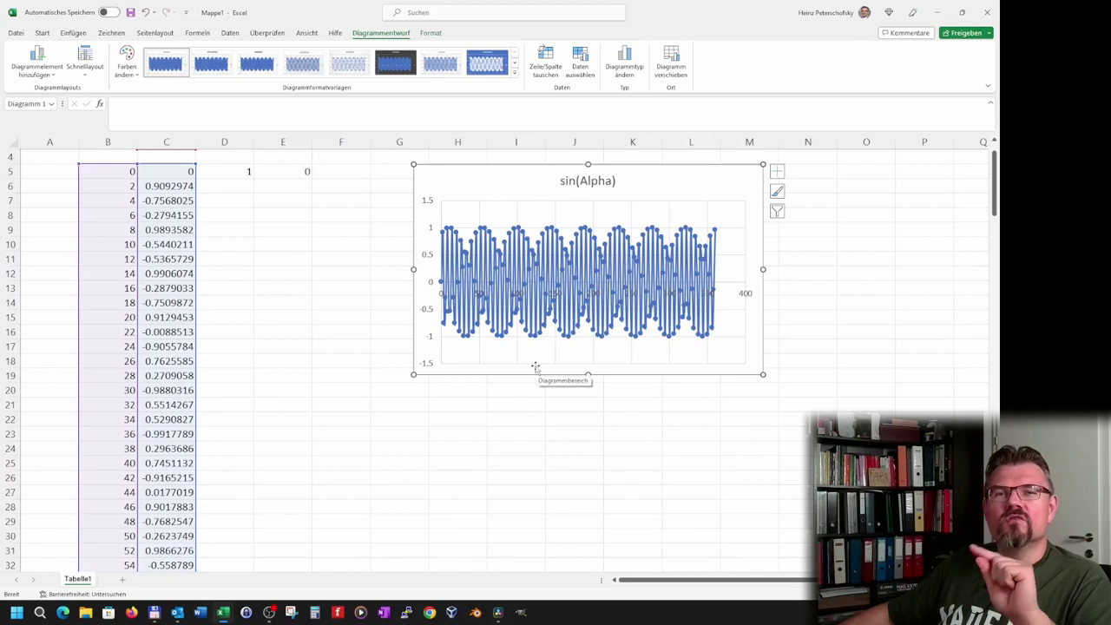
click(356, 253)
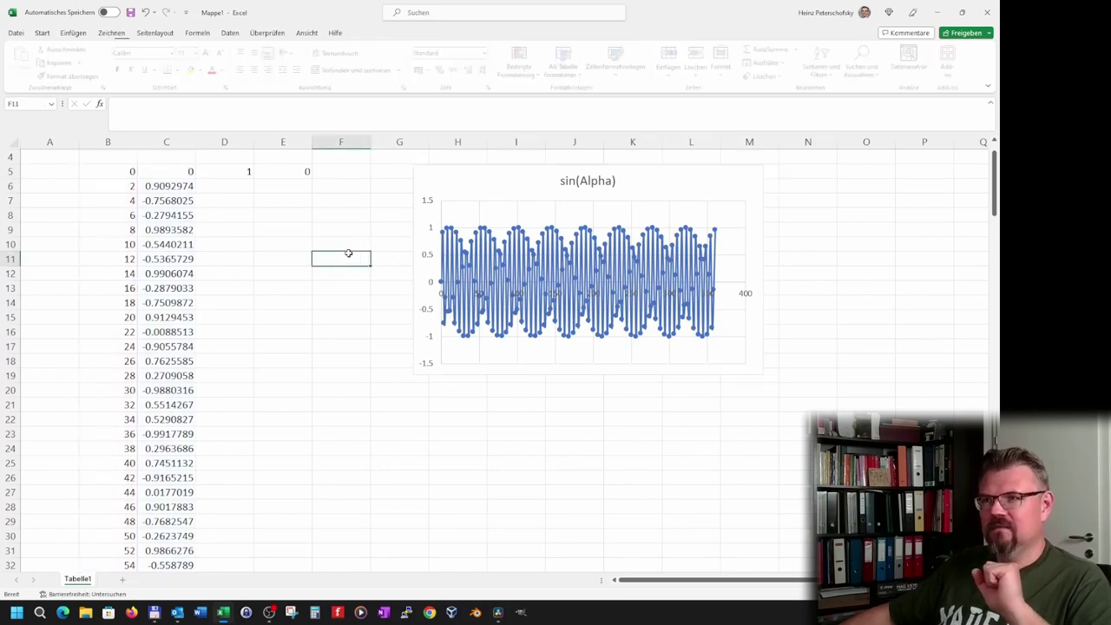
click(165, 185)
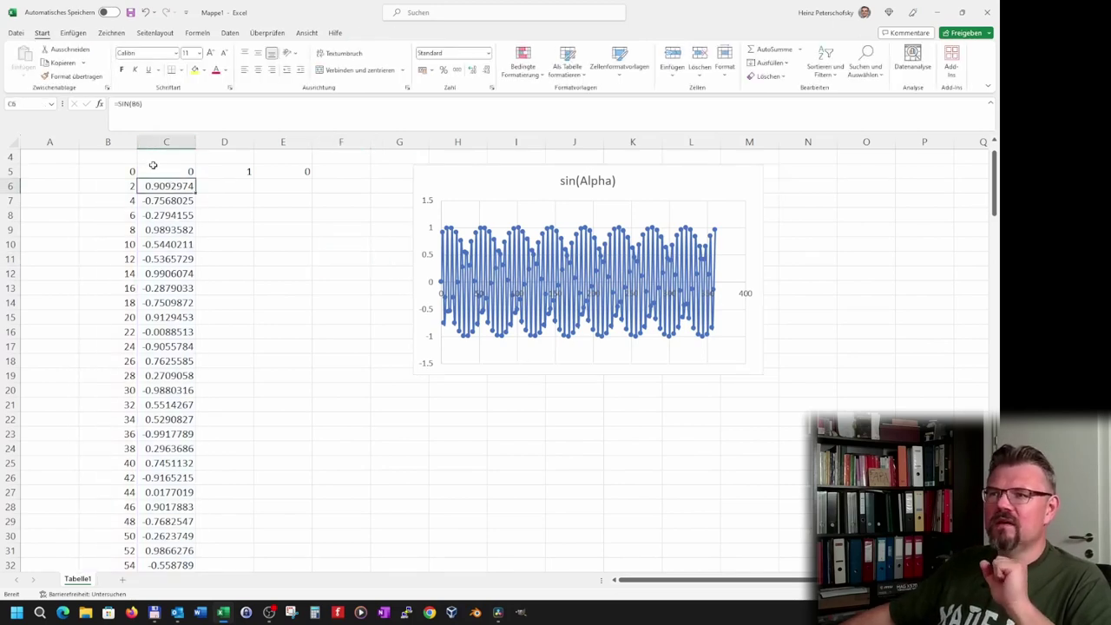
click(157, 166)
click(130, 170)
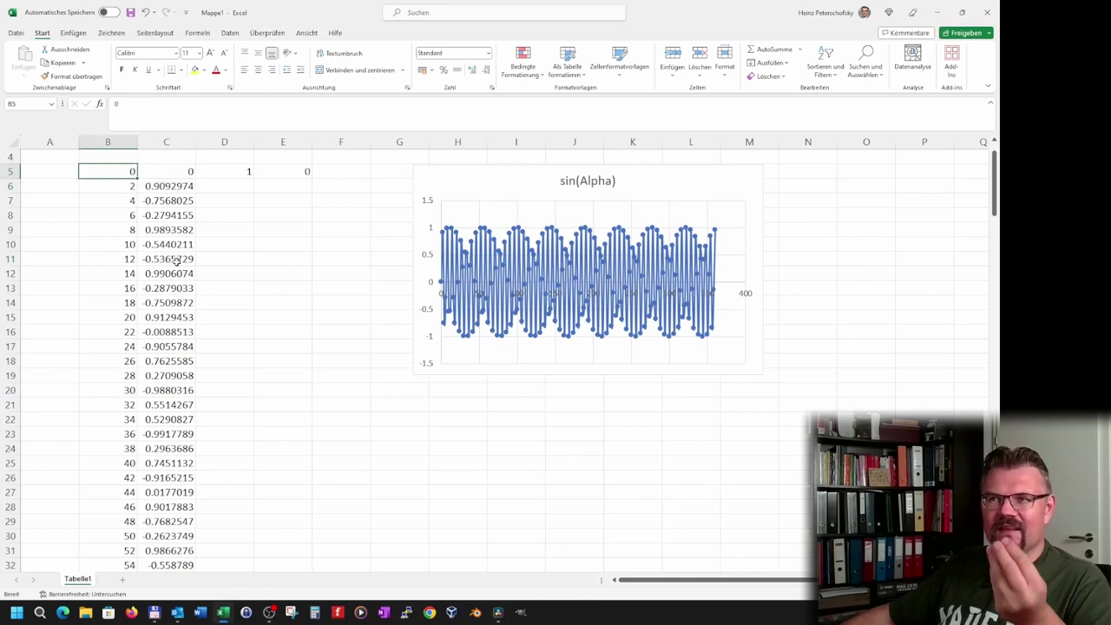
scroll(177, 258, up, 1)
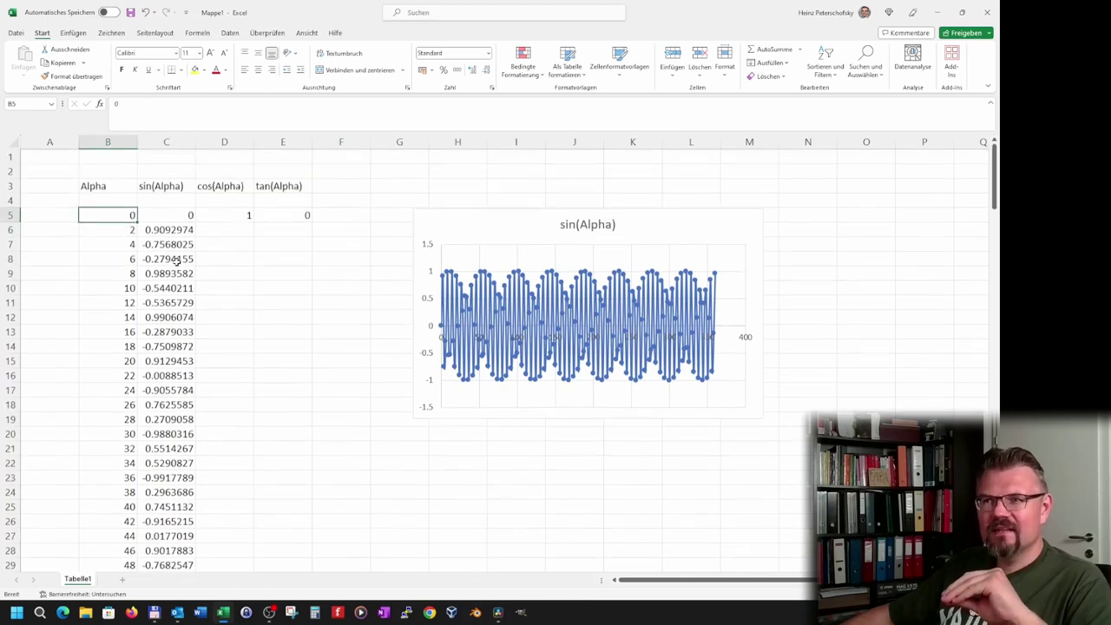
key(Right)
Change C5's formula to =SIN(B5/180*PI()) and reopen it to check
click(140, 103)
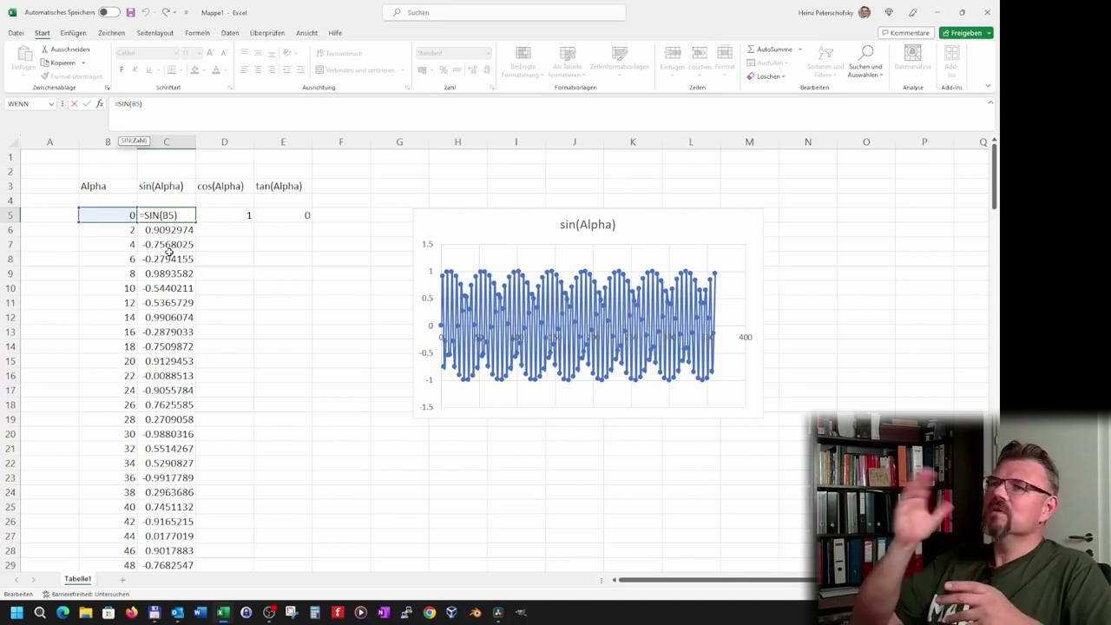
text(/)
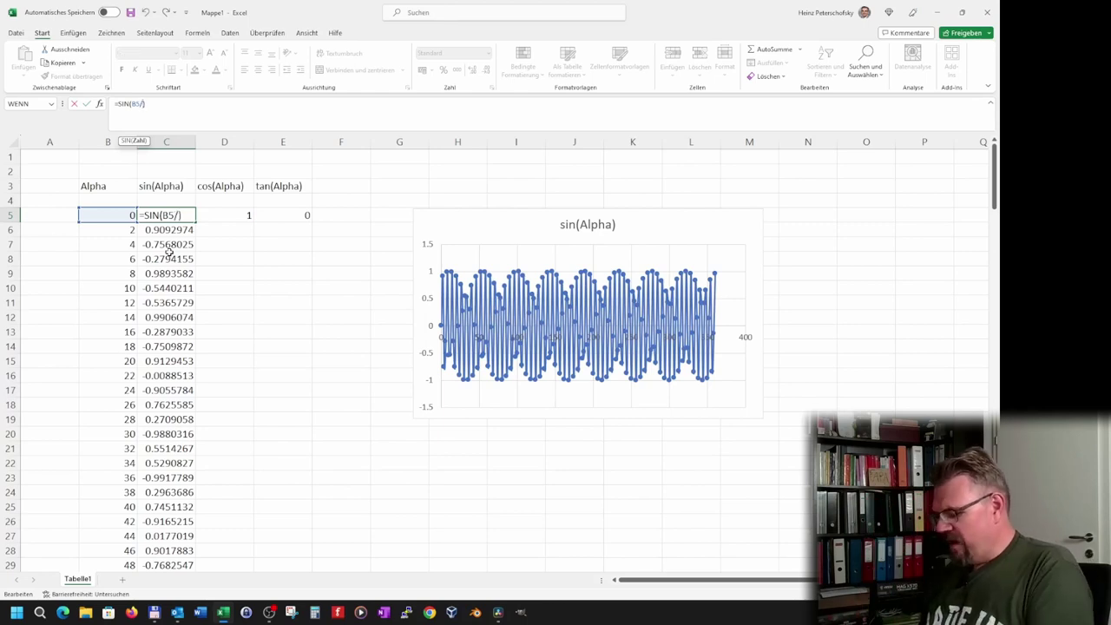
text(0)
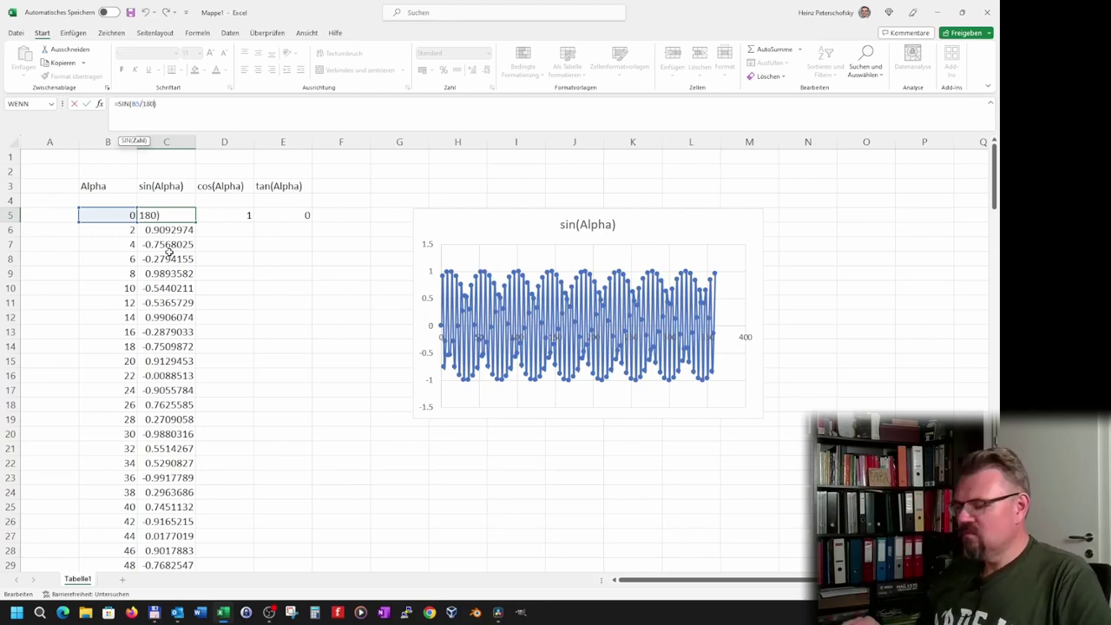
text(*)
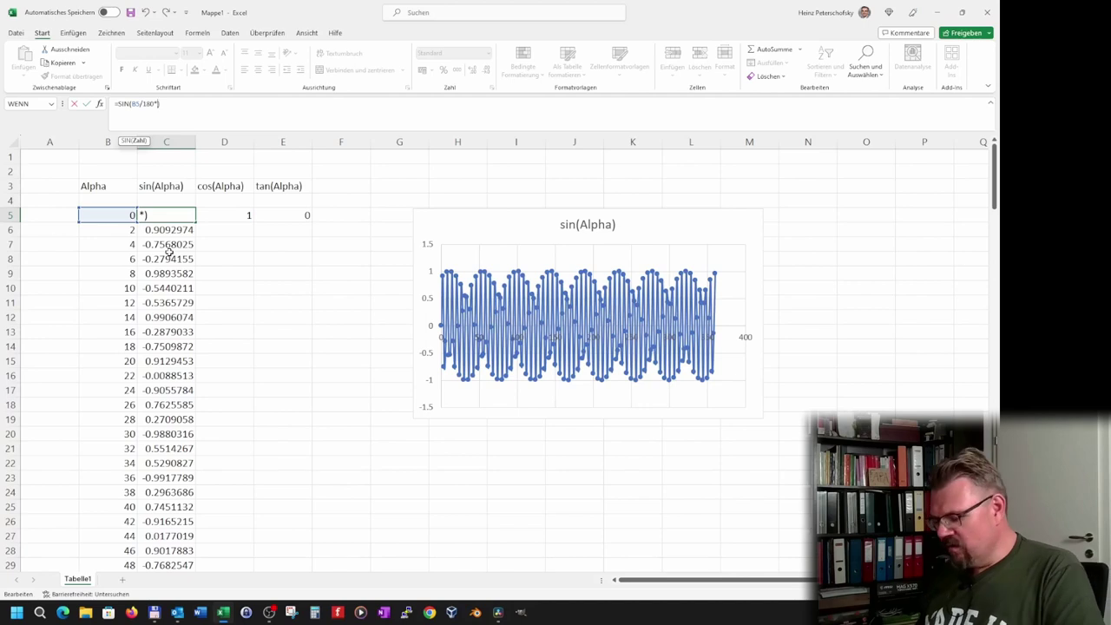
text(3.1415)
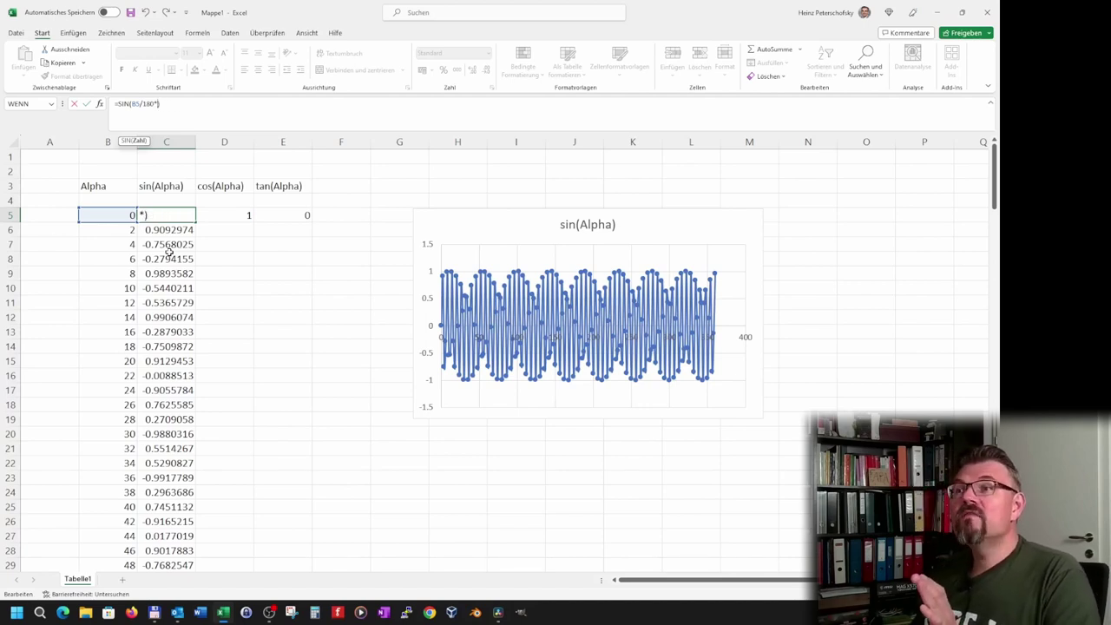
text(PI())
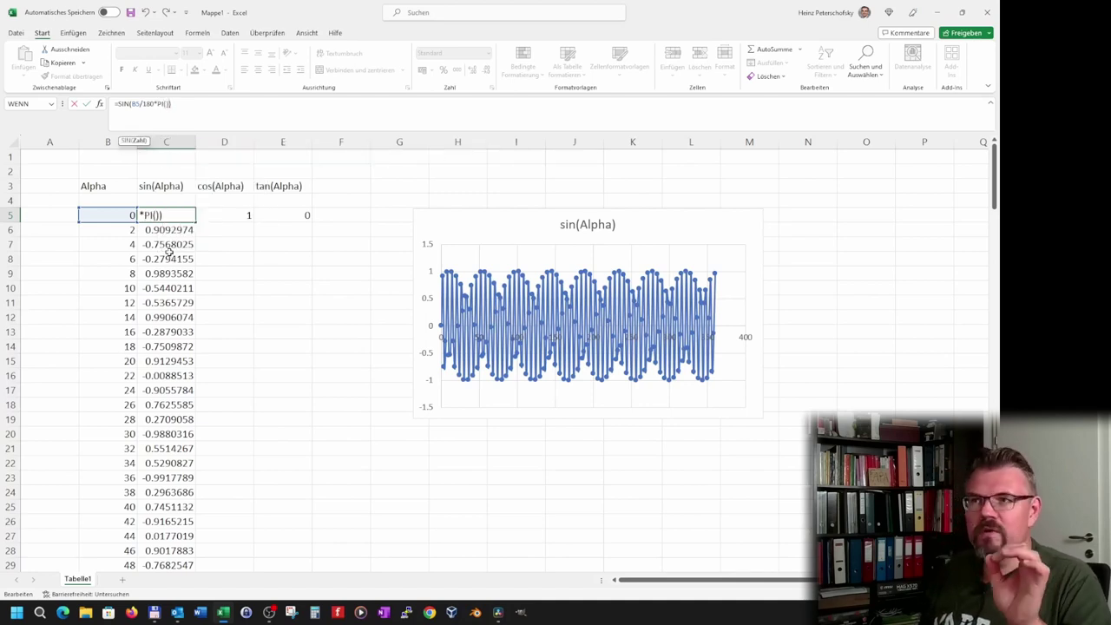
key(Return)
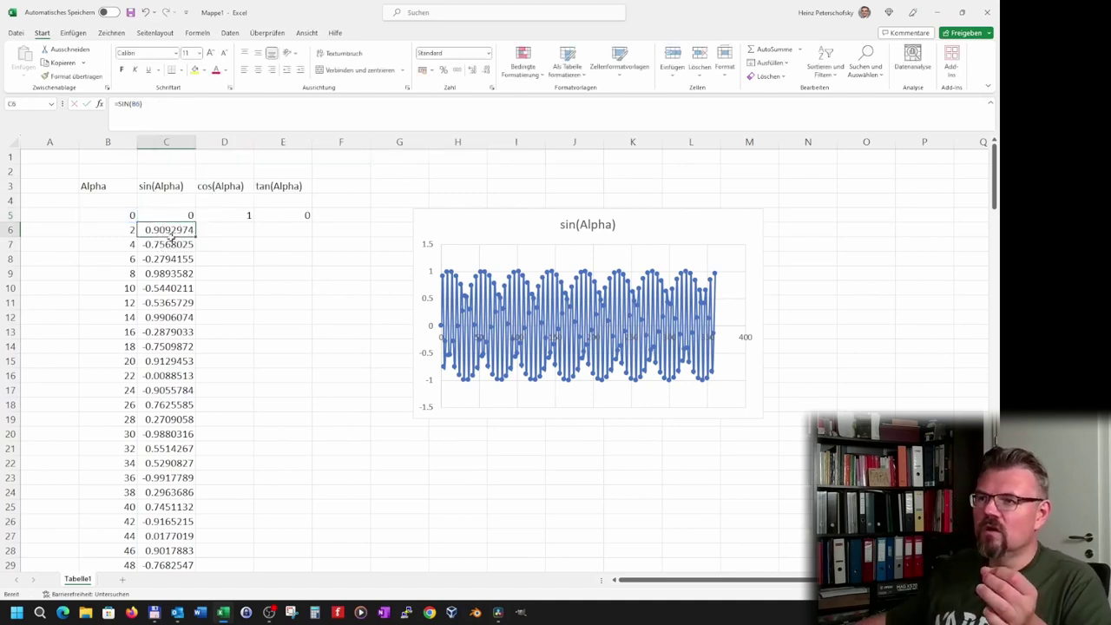
click(173, 213)
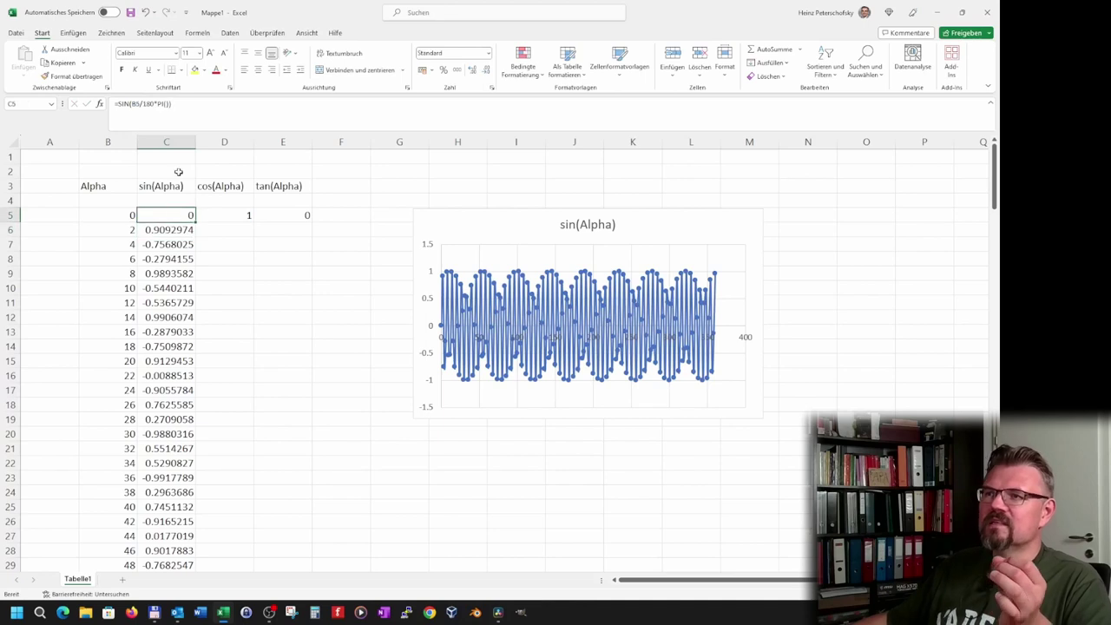
click(133, 103)
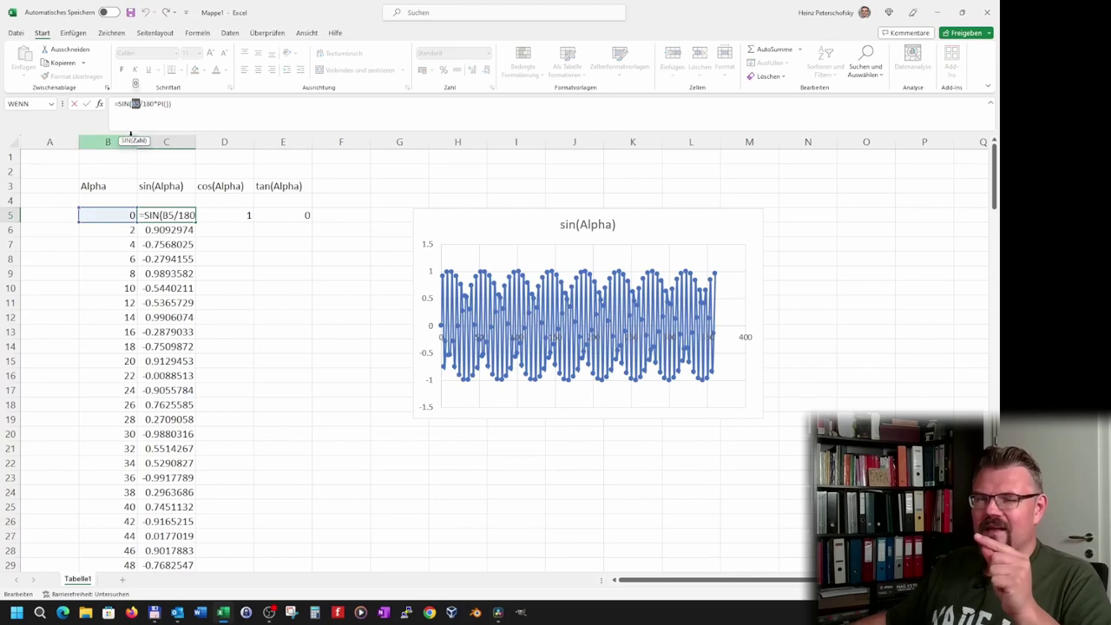
Fill the =SIN(B5/180*PI()) formula from C5 down to row 185
click(191, 219)
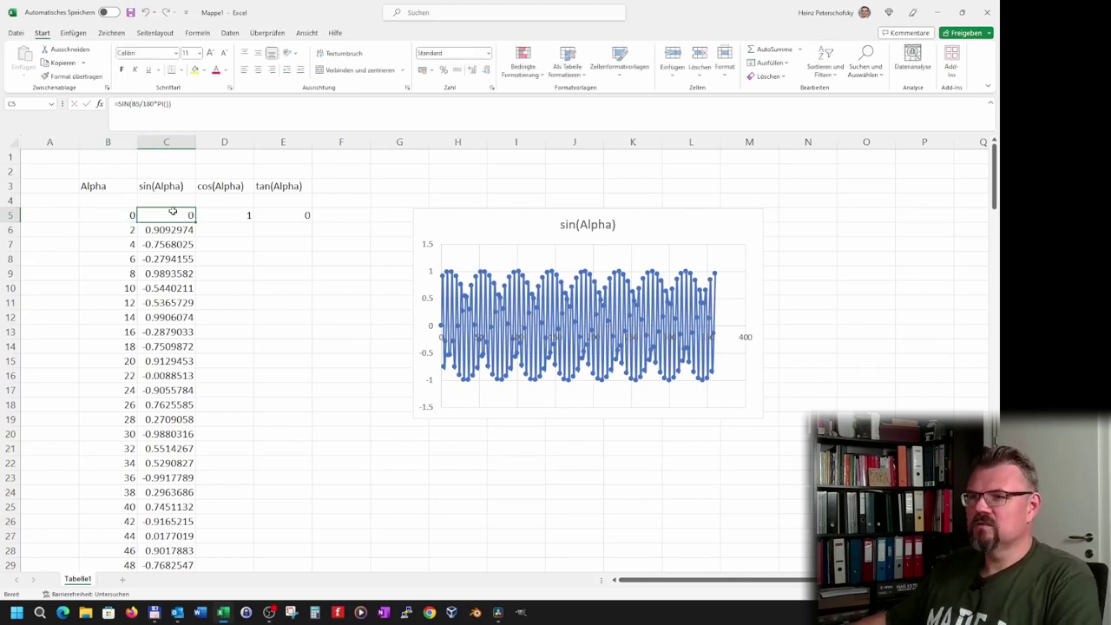
drag(196, 221, 183, 622)
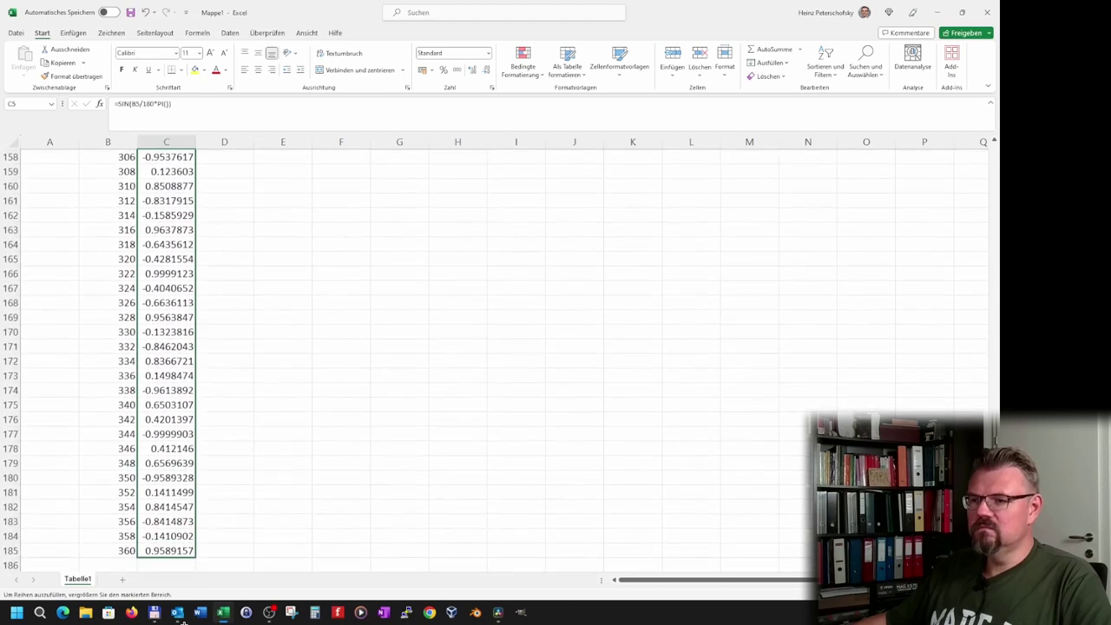
drag(183, 621, 184, 525)
scroll(344, 366, up, 5)
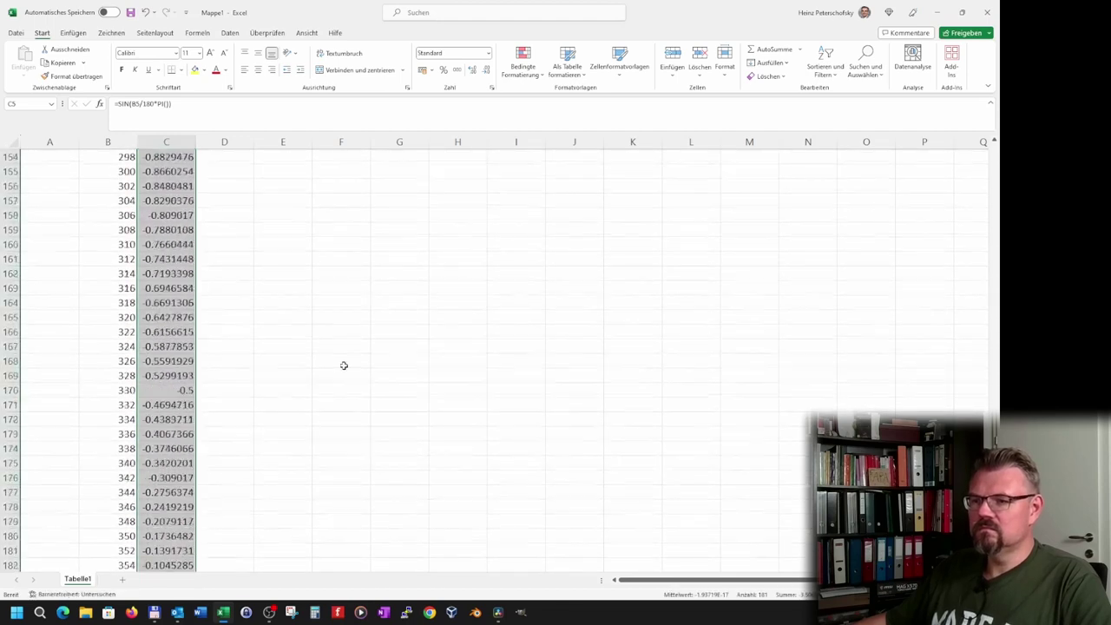
scroll(344, 366, up, 3)
scroll(344, 365, up, 9)
scroll(344, 366, up, 10)
scroll(344, 366, up, 7)
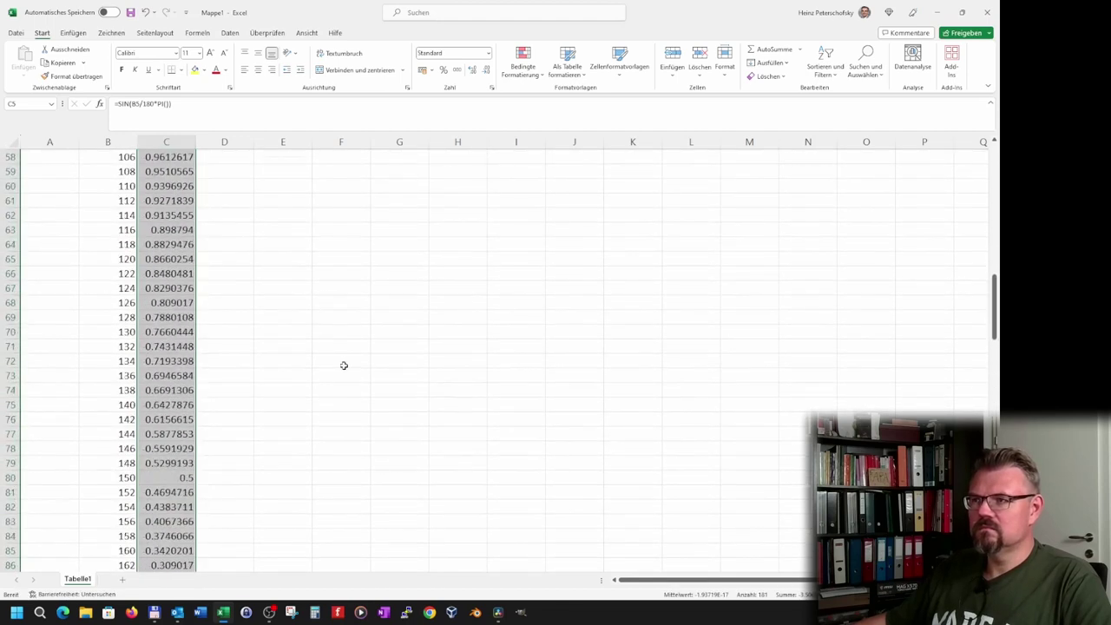
scroll(344, 365, up, 4)
scroll(344, 365, up, 6)
scroll(344, 366, up, 6)
scroll(344, 366, up, 3)
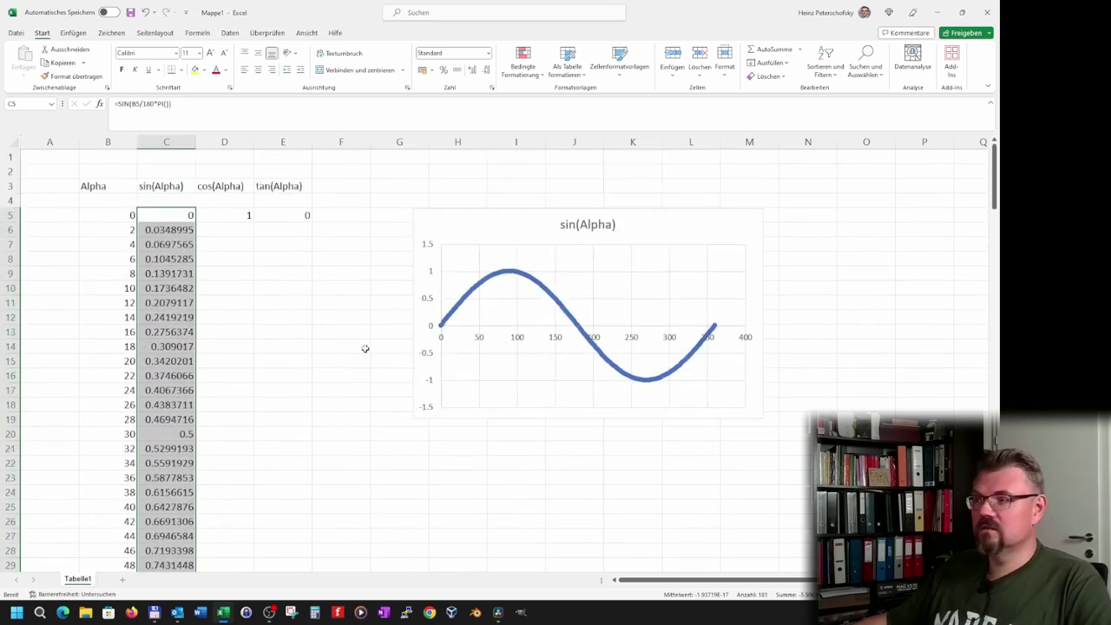
Select the chart's sine series and show the Diagrammentwurf and Format tools
click(547, 294)
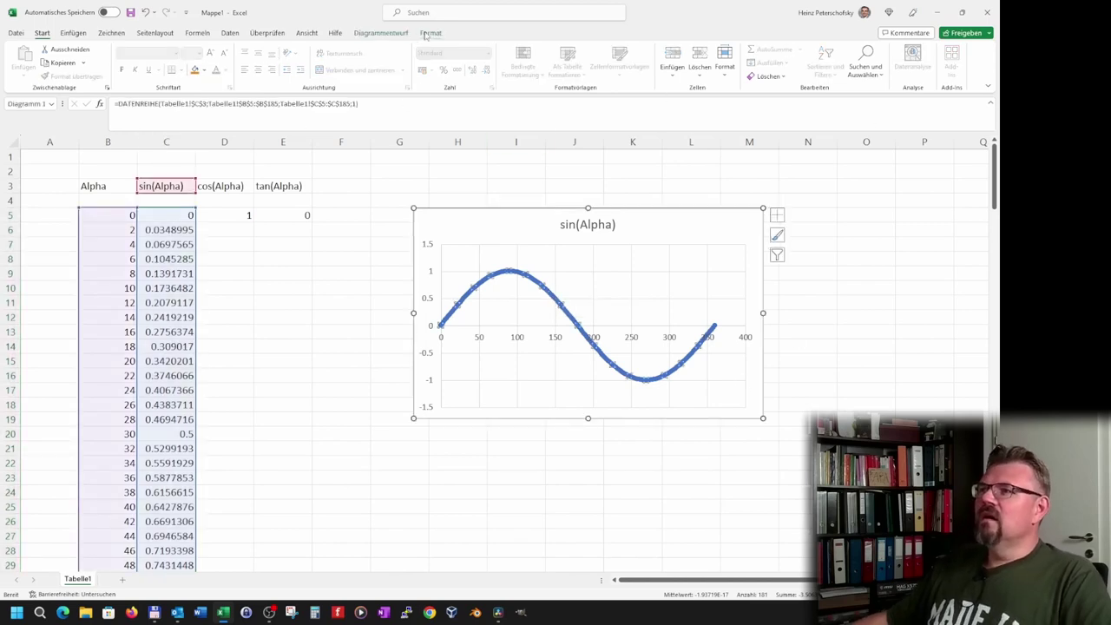
click(380, 33)
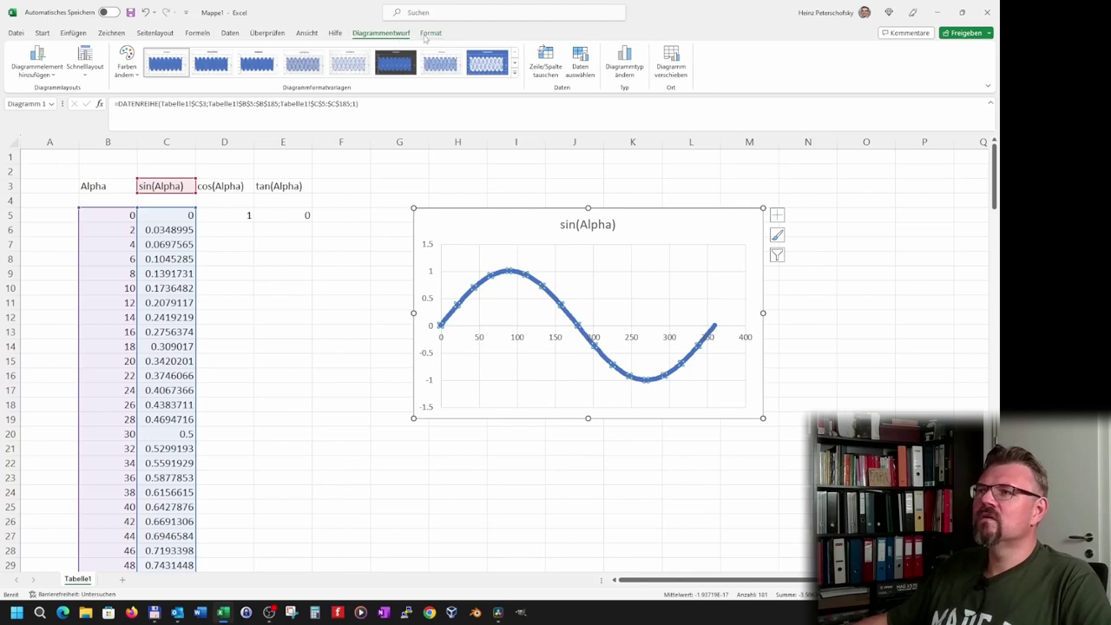
click(430, 33)
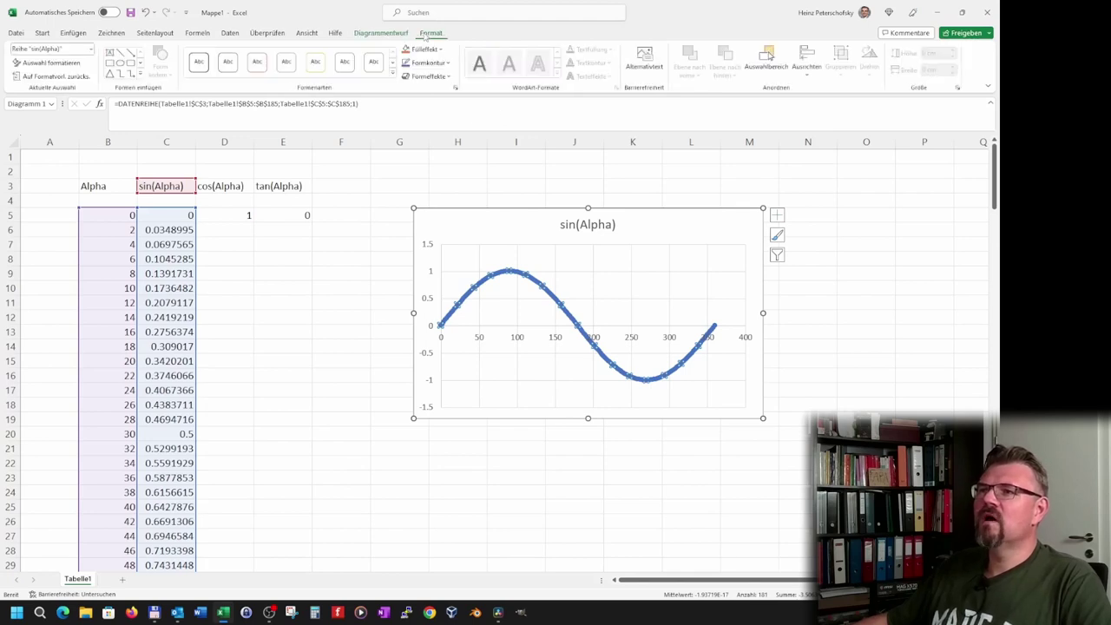
Set the sine series' marker options to Keine so no data points show
click(456, 89)
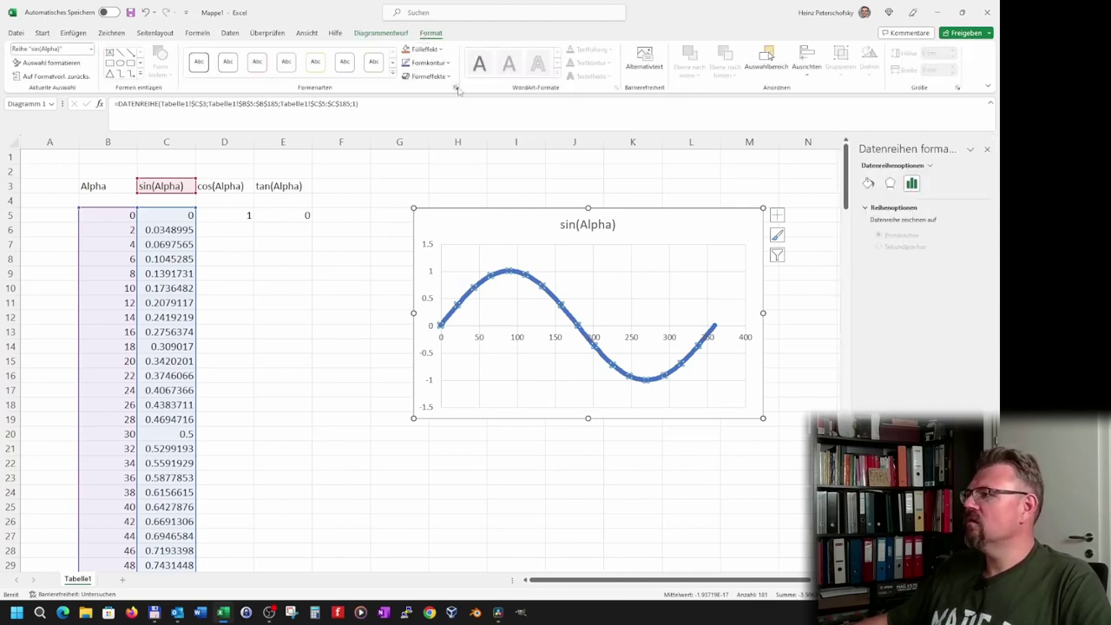
click(868, 185)
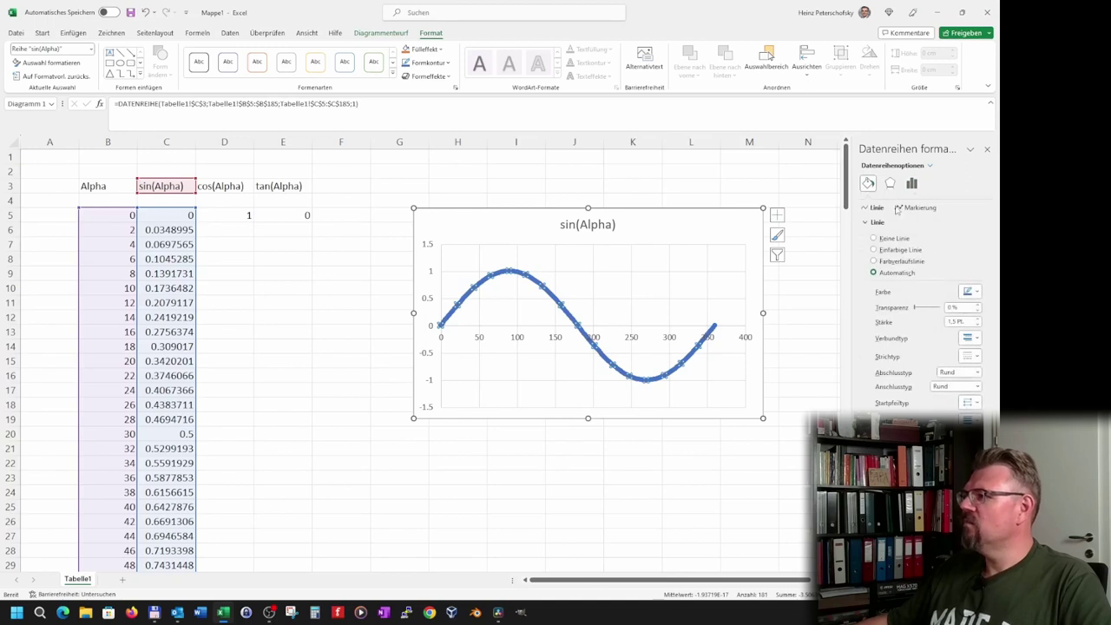
click(900, 208)
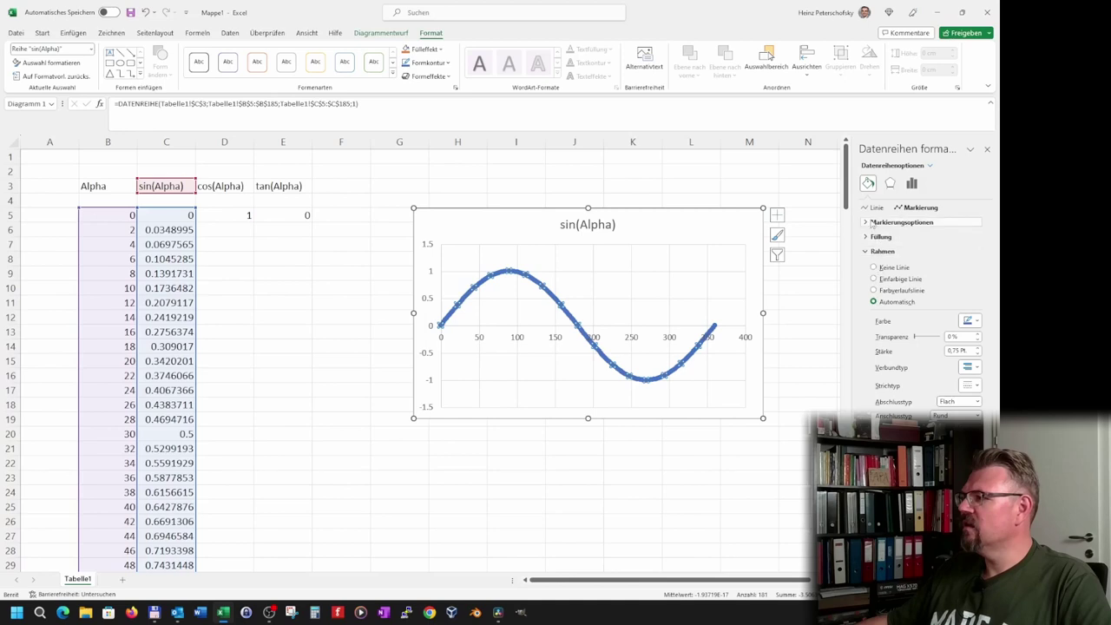
click(869, 224)
click(874, 249)
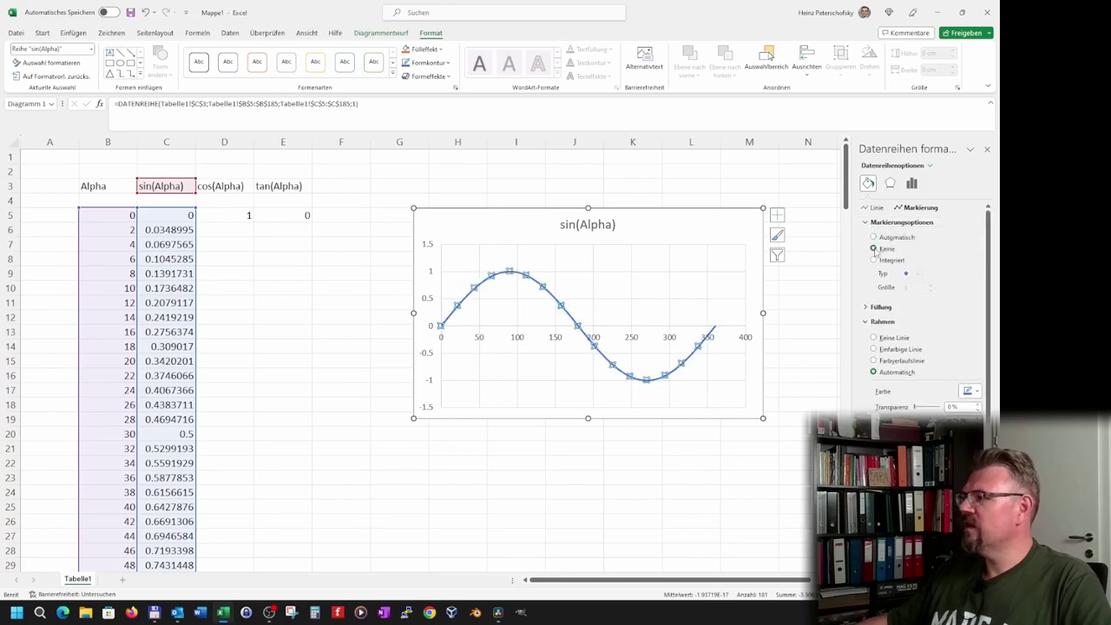
click(497, 511)
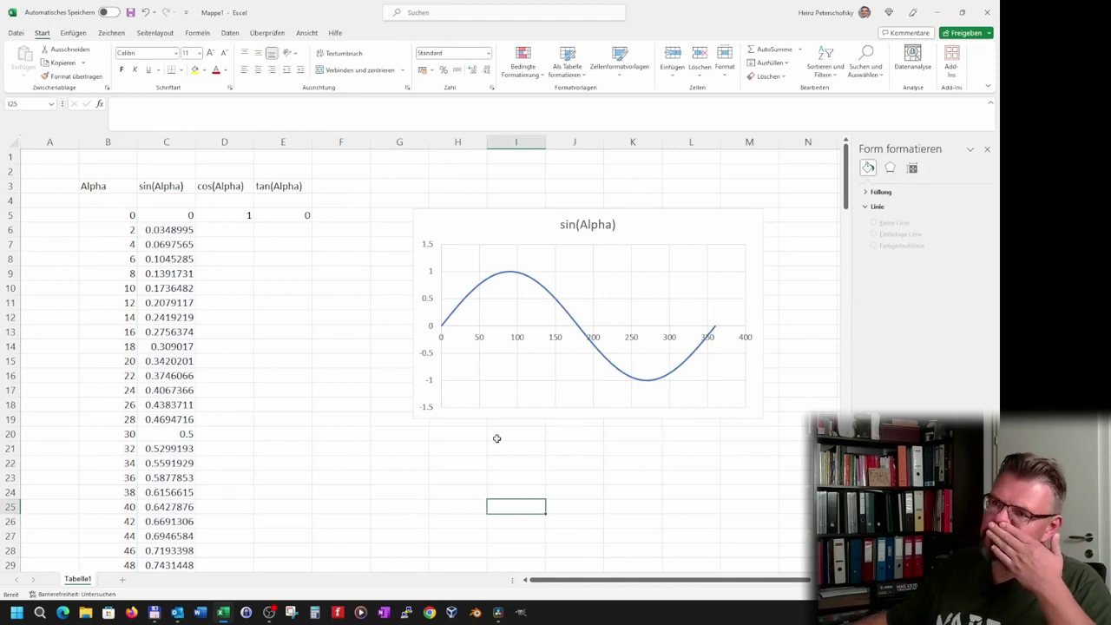
click(233, 222)
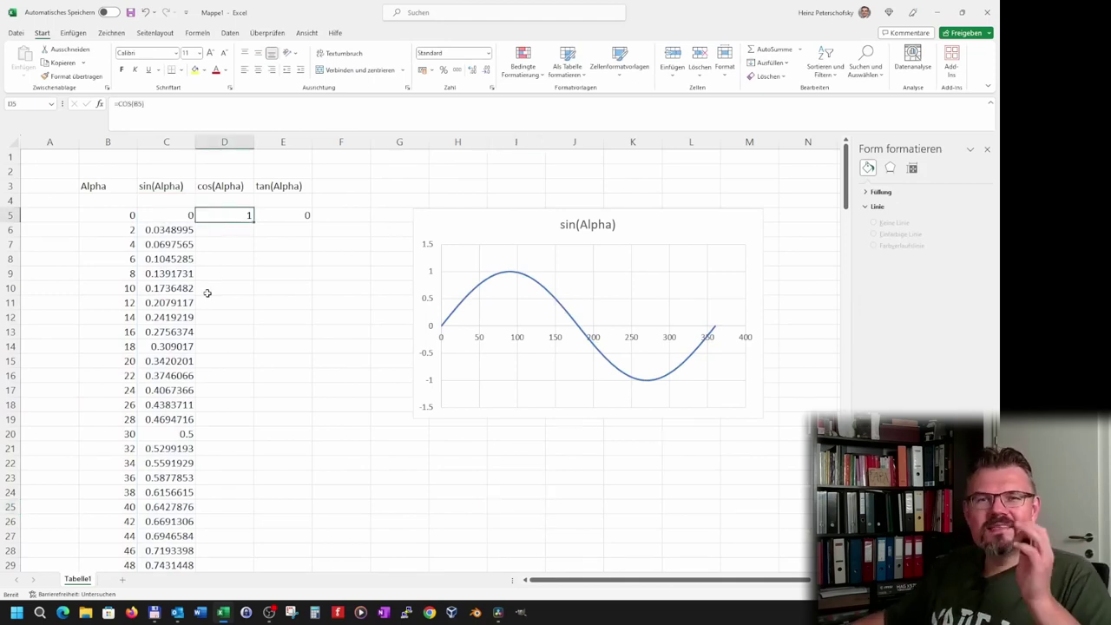
click(181, 215)
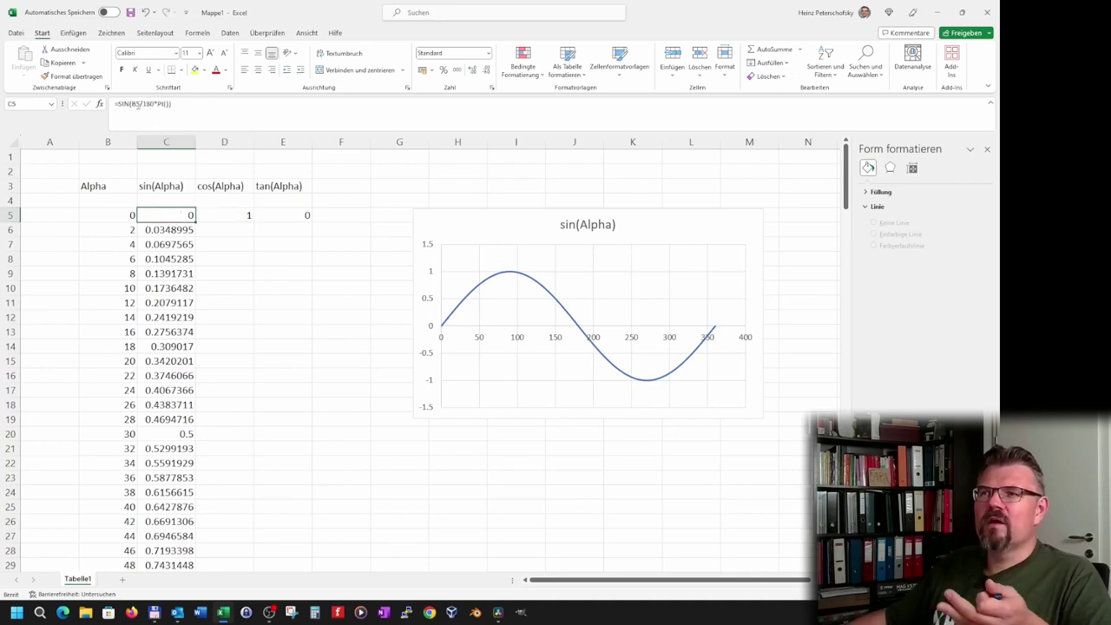
click(135, 104)
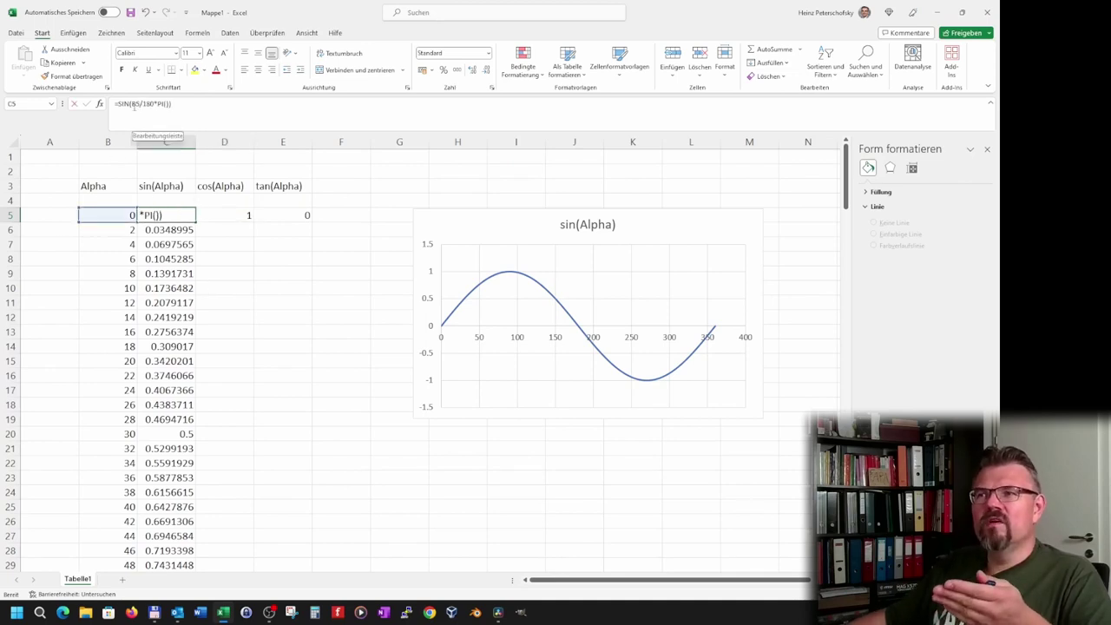
double_click(134, 104)
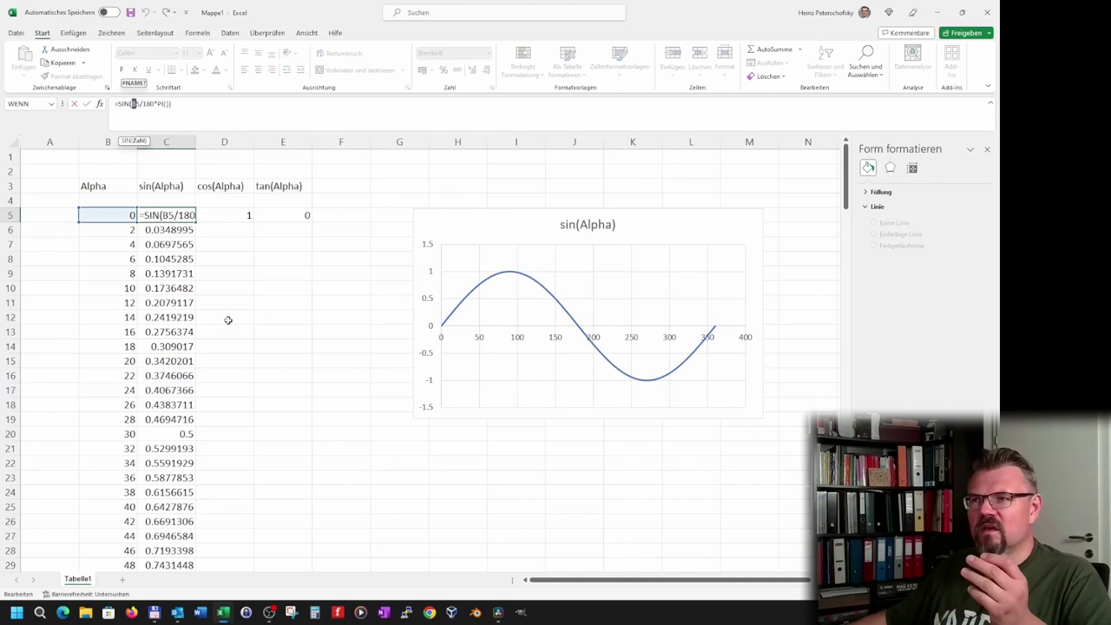
key(Escape)
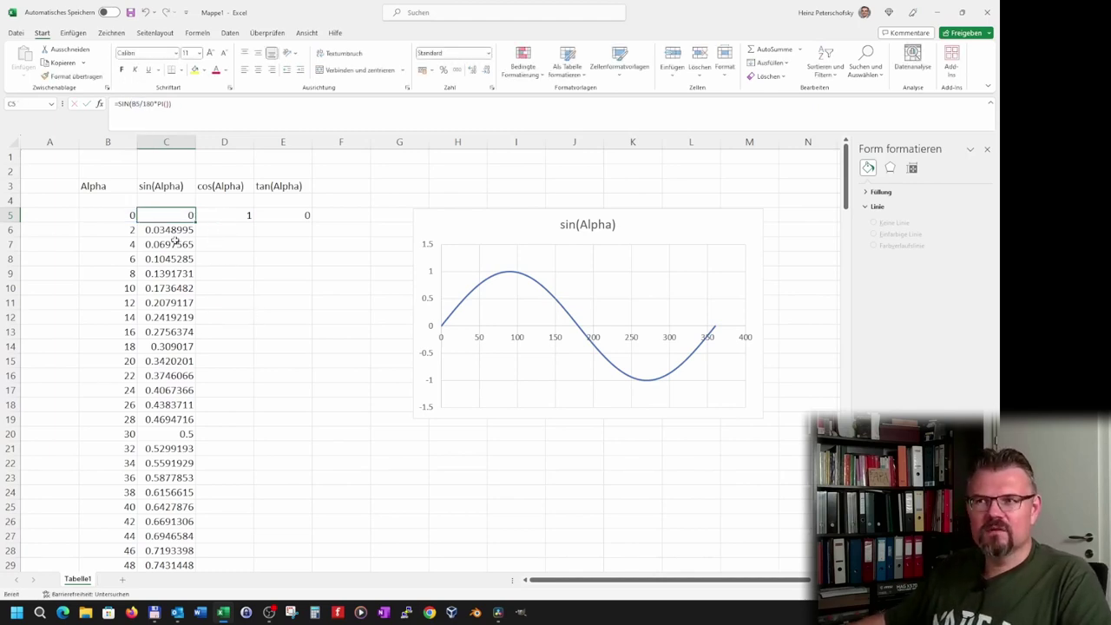
click(146, 104)
click(231, 285)
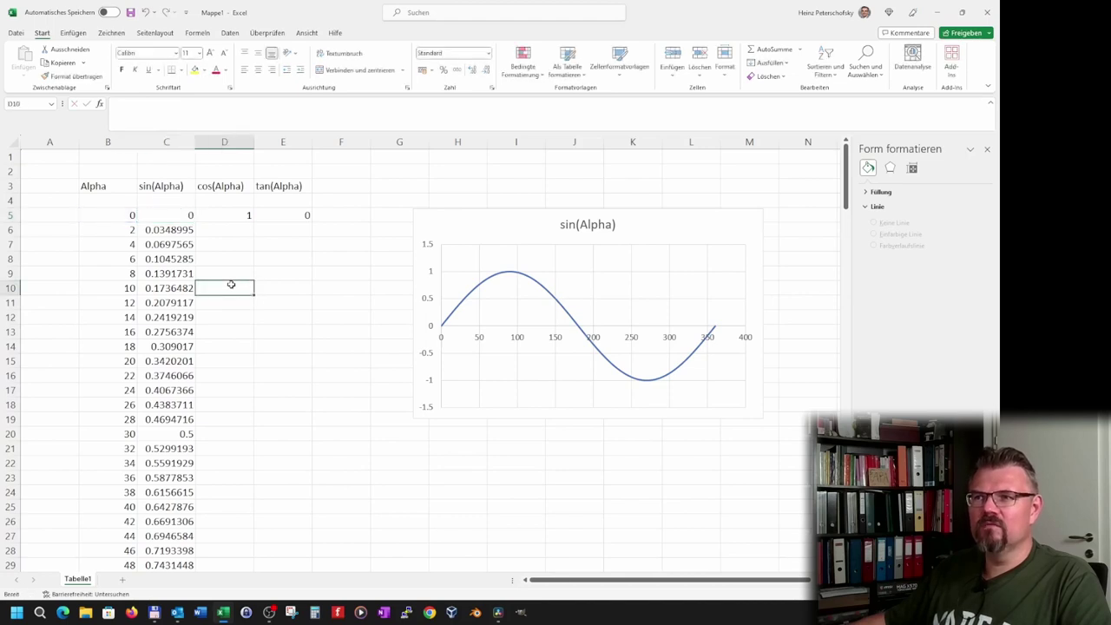
click(167, 217)
click(126, 104)
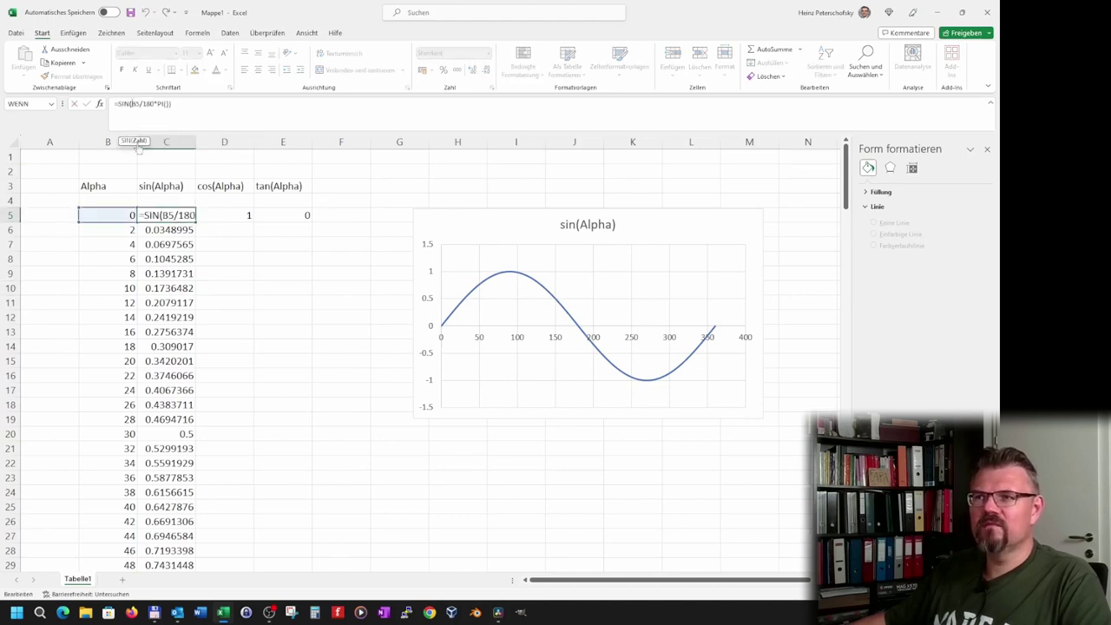
click(200, 259)
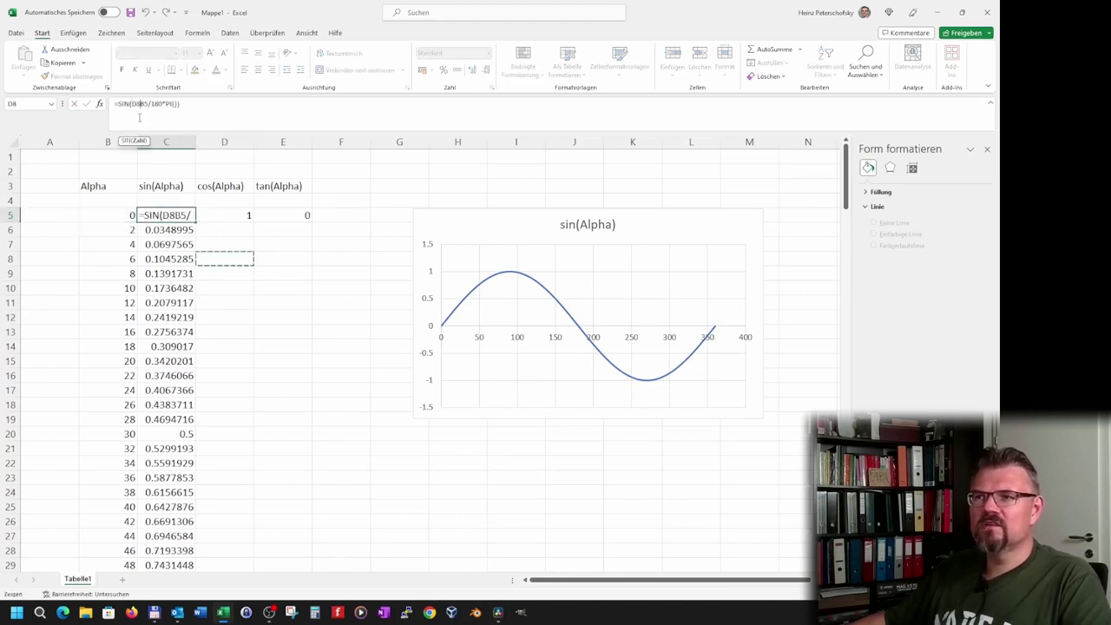
key(Escape)
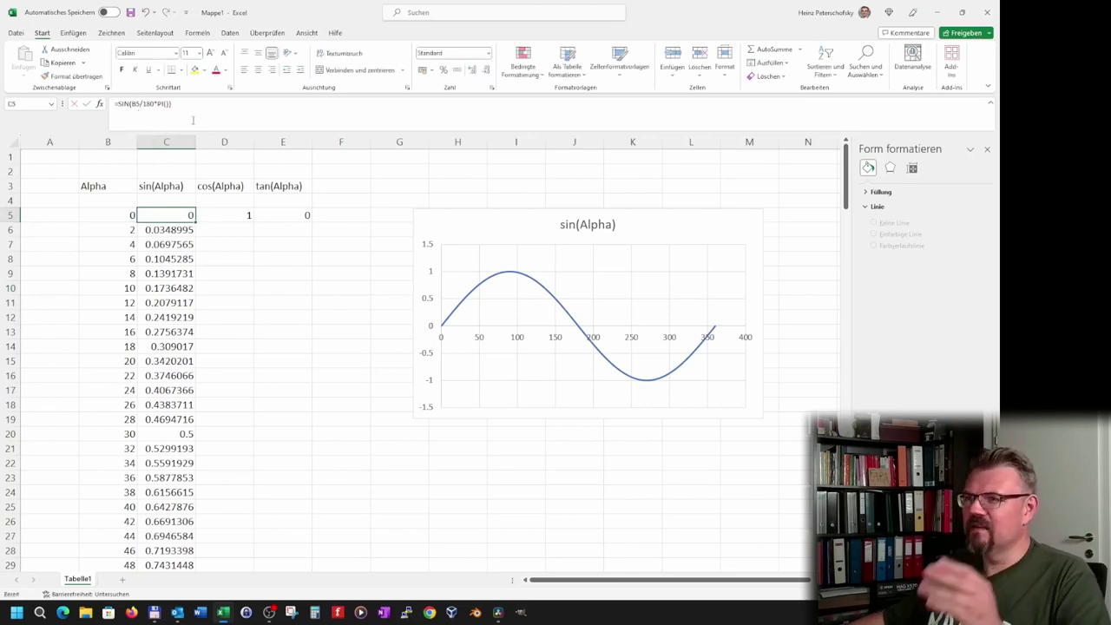
click(214, 215)
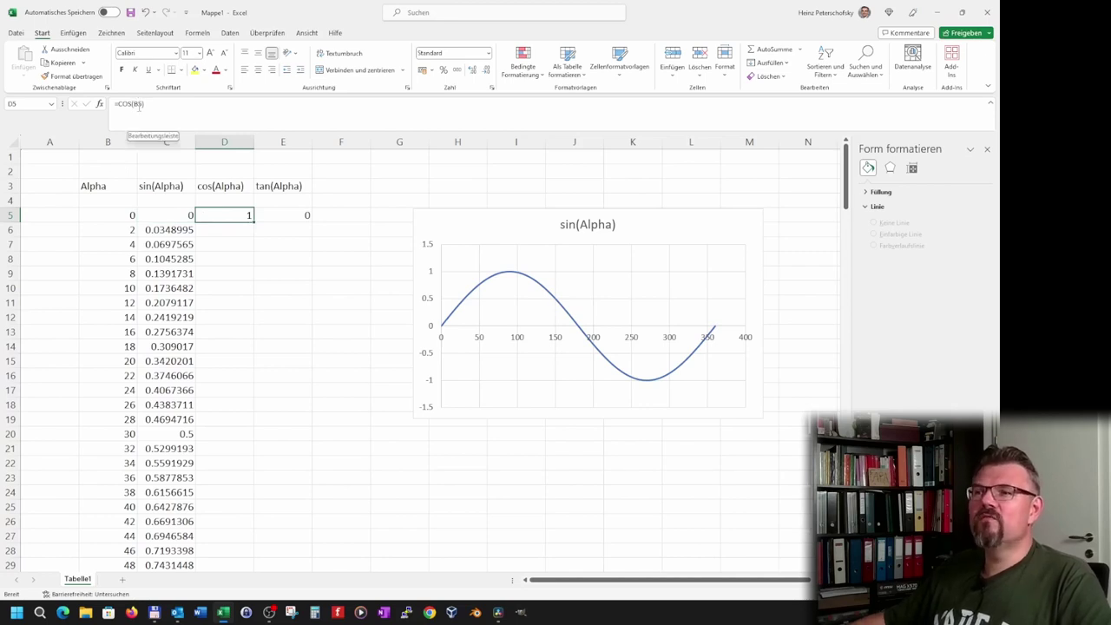
Change D5's formula to =COS(BOGENMASS(B5))
click(138, 106)
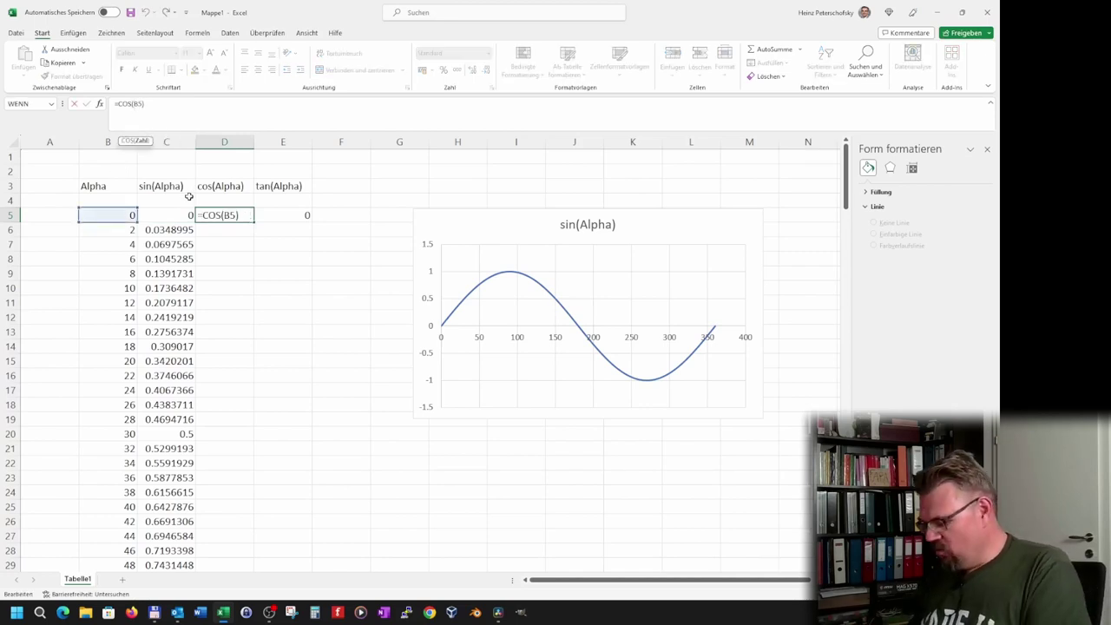
text(BOGENMASS)
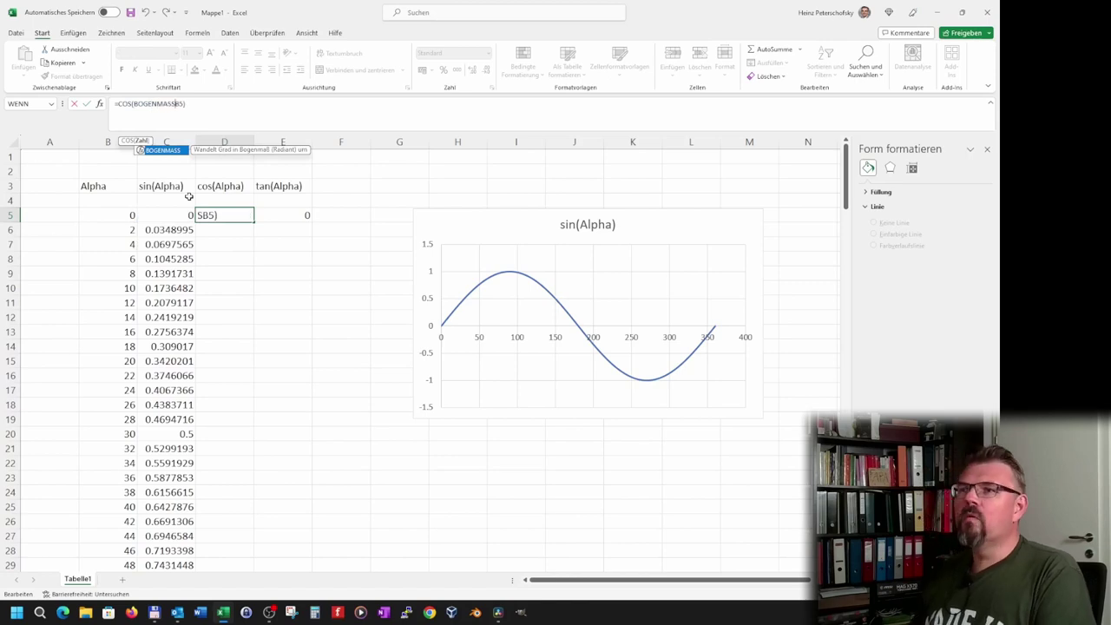
text(()
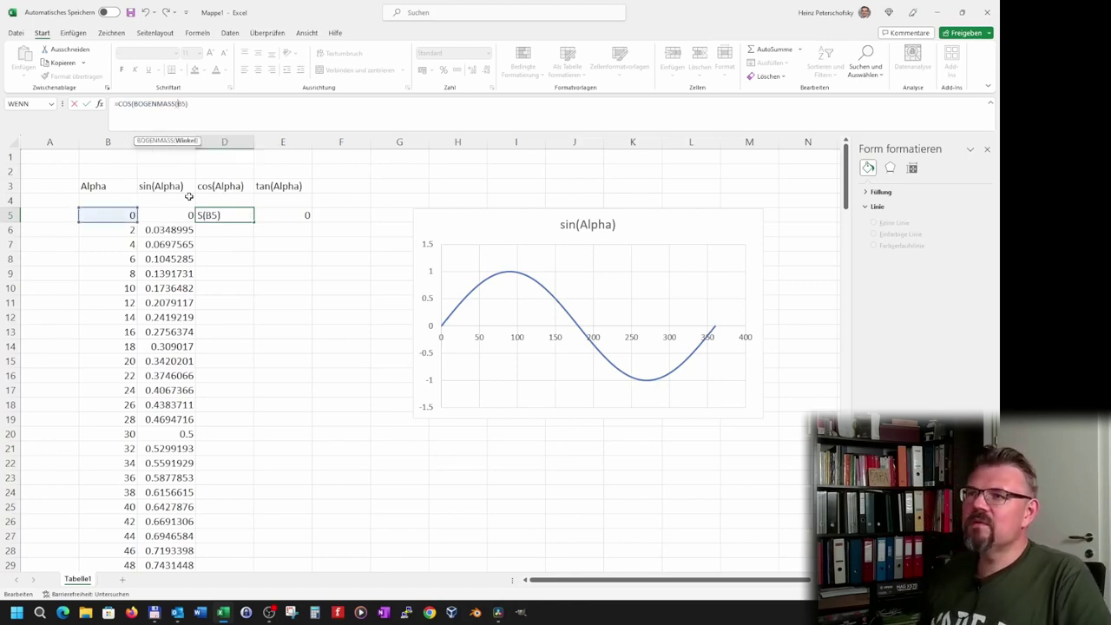
key(End)
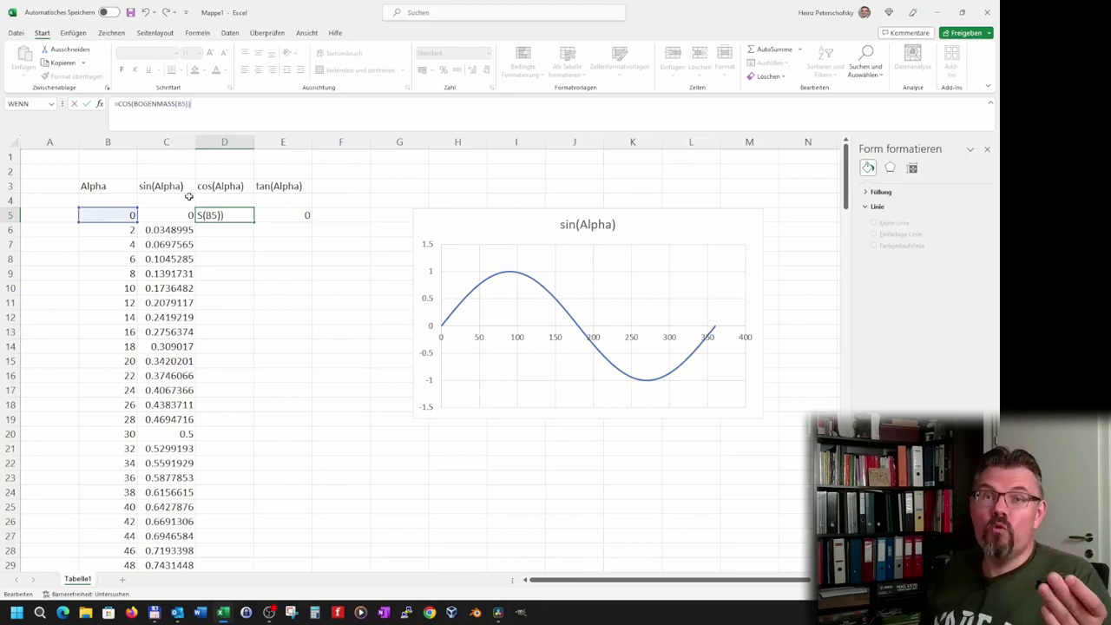
key(Return)
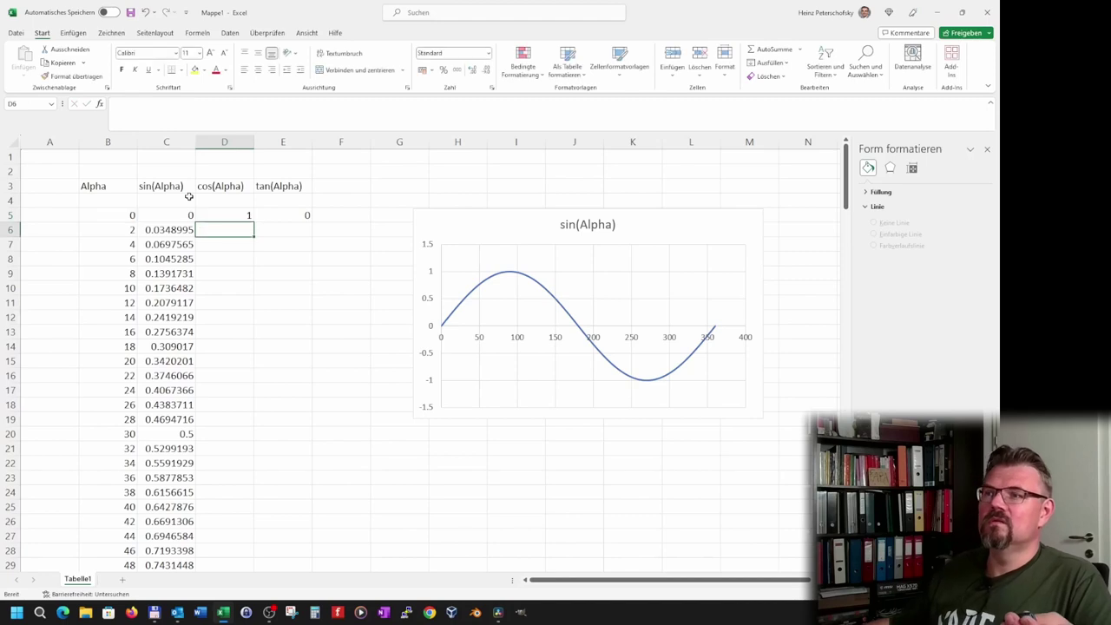
Fill the D5 cosine formula down column D to row 185
click(225, 213)
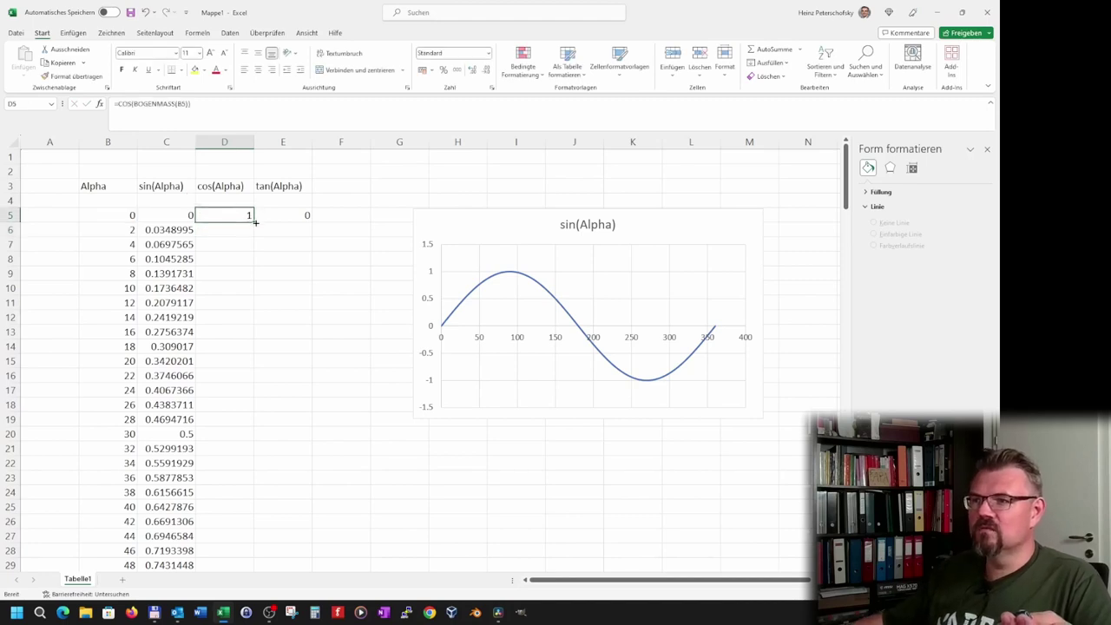
mouse_move(255, 223)
mouse_down()
mouse_move(270, 622)
mouse_move(263, 561)
mouse_up()
scroll(345, 371, up, 8)
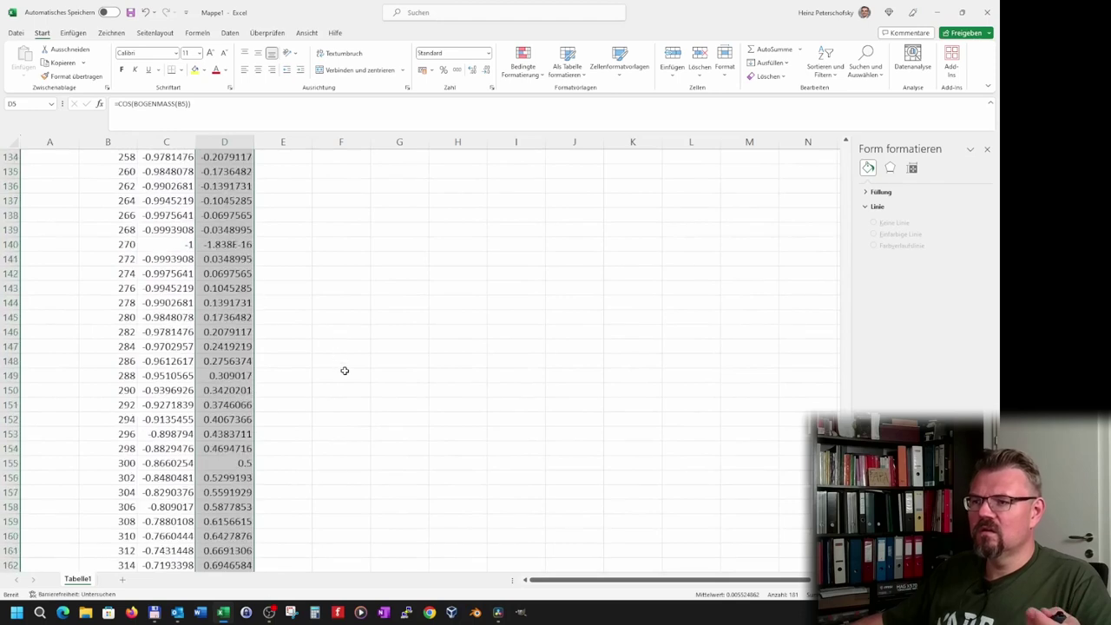
scroll(345, 371, up, 17)
scroll(344, 371, up, 13)
scroll(344, 370, up, 14)
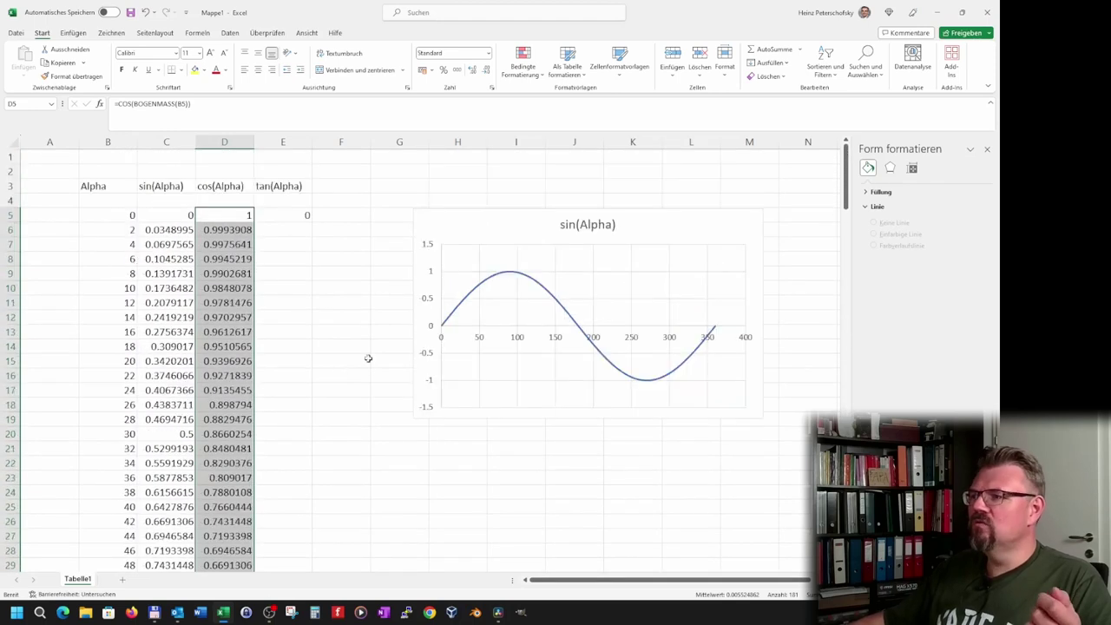
Add a new chart series named from header D3 (cos(Alpha)) with X values B5:B185
right_click(527, 232)
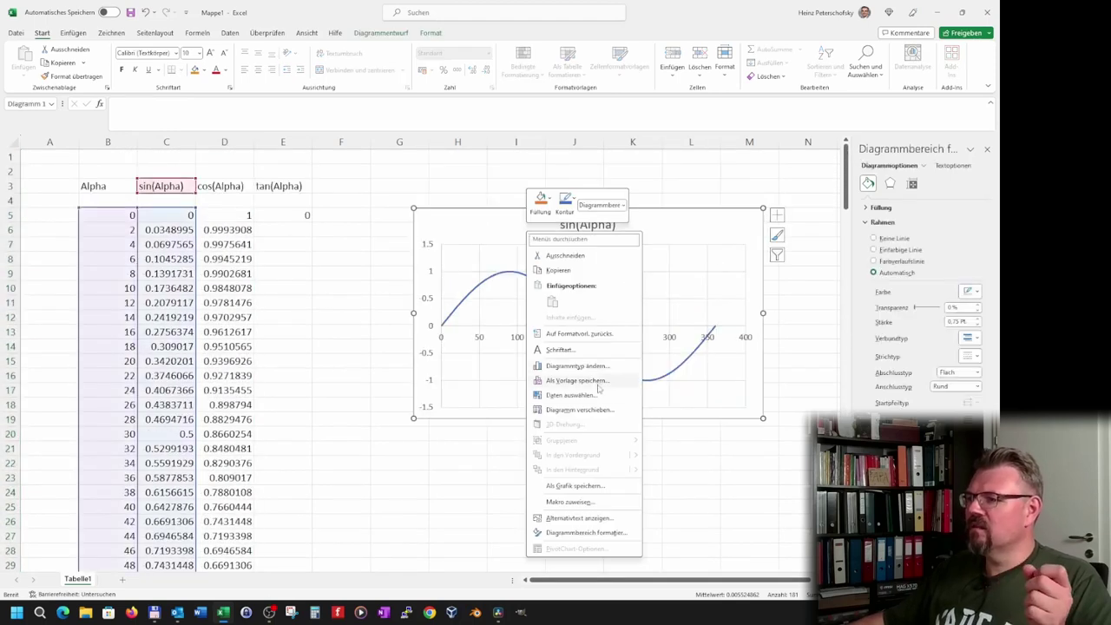
click(598, 395)
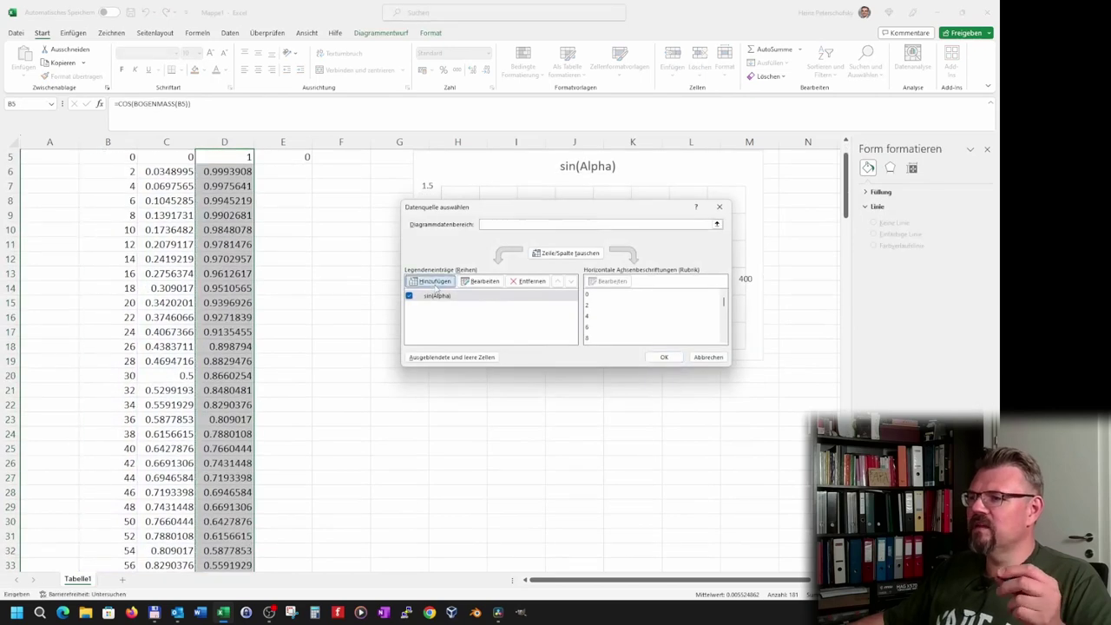
click(436, 281)
click(585, 266)
scroll(268, 278, up, 2)
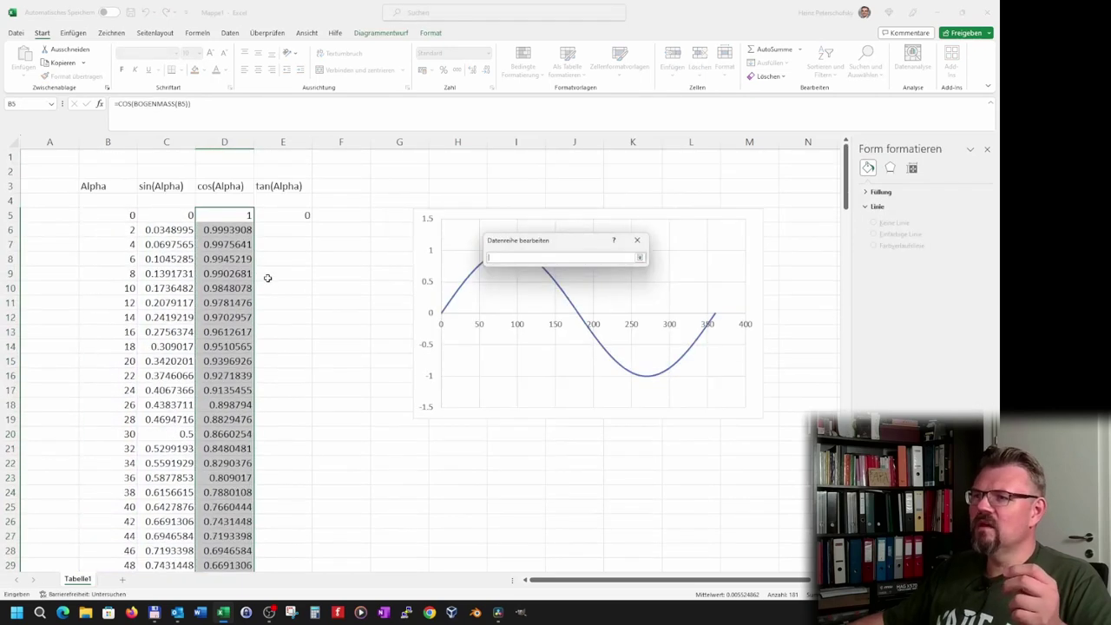
click(244, 186)
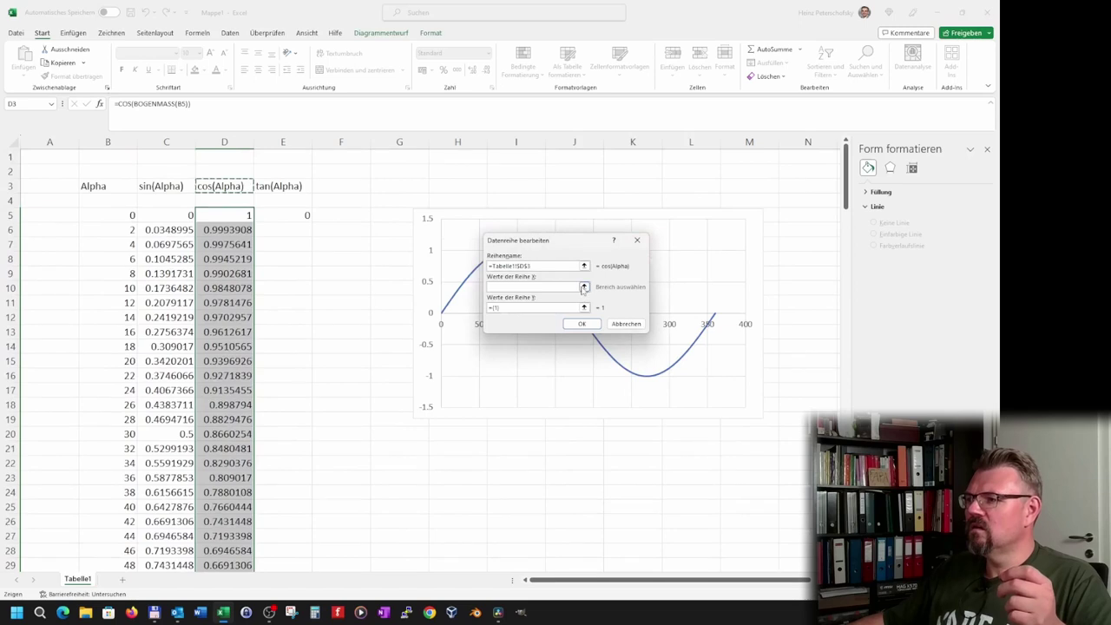
click(584, 287)
drag(124, 214, 129, 566)
drag(118, 623, 106, 622)
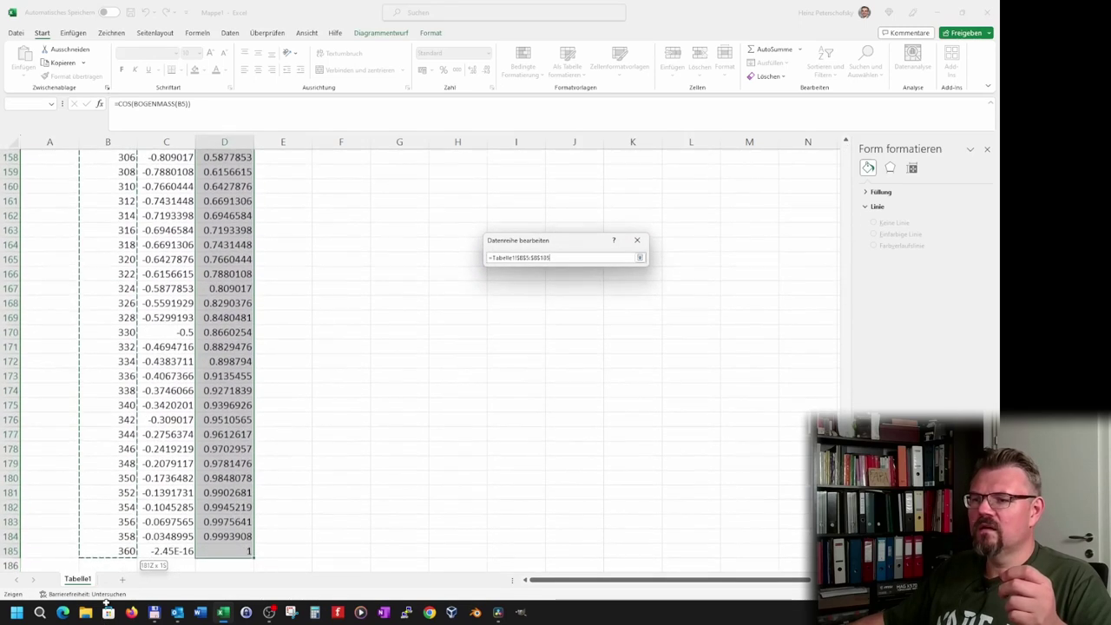
drag(107, 621, 117, 552)
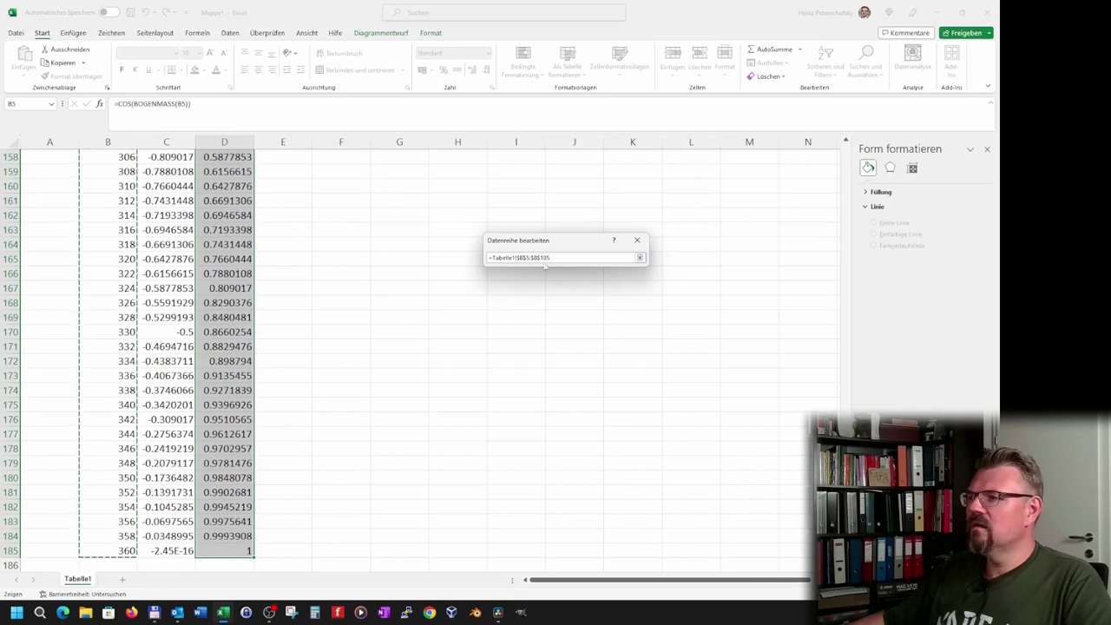
Set the cosine series Y values to D5:D185 and confirm the data source changes
click(640, 257)
click(584, 308)
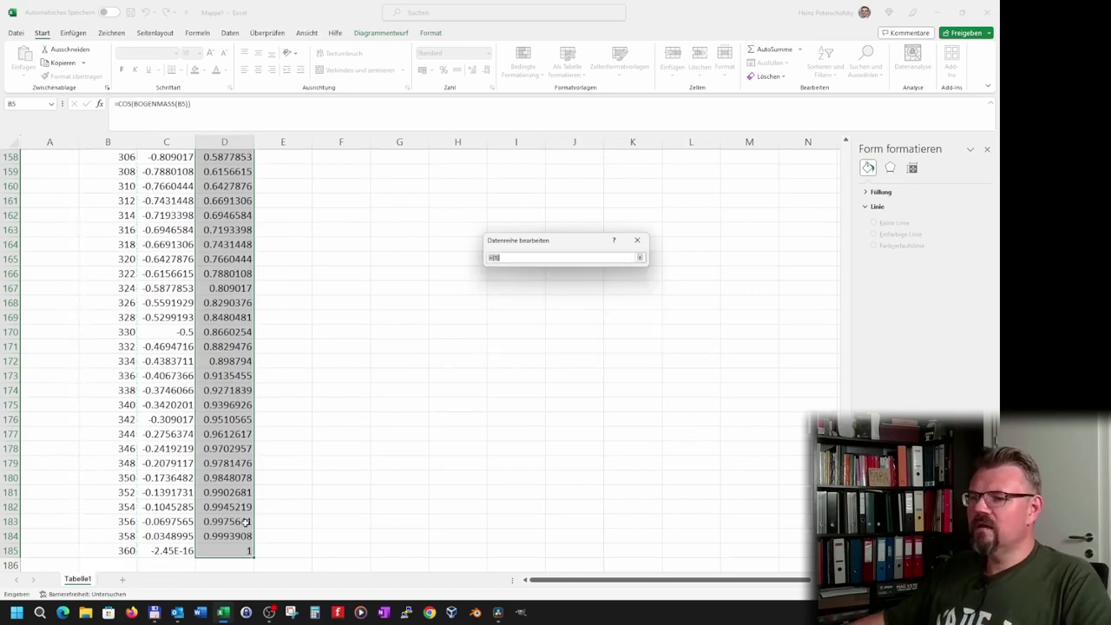
mouse_move(224, 553)
mouse_down()
mouse_move(228, 2)
mouse_move(221, 186)
mouse_up()
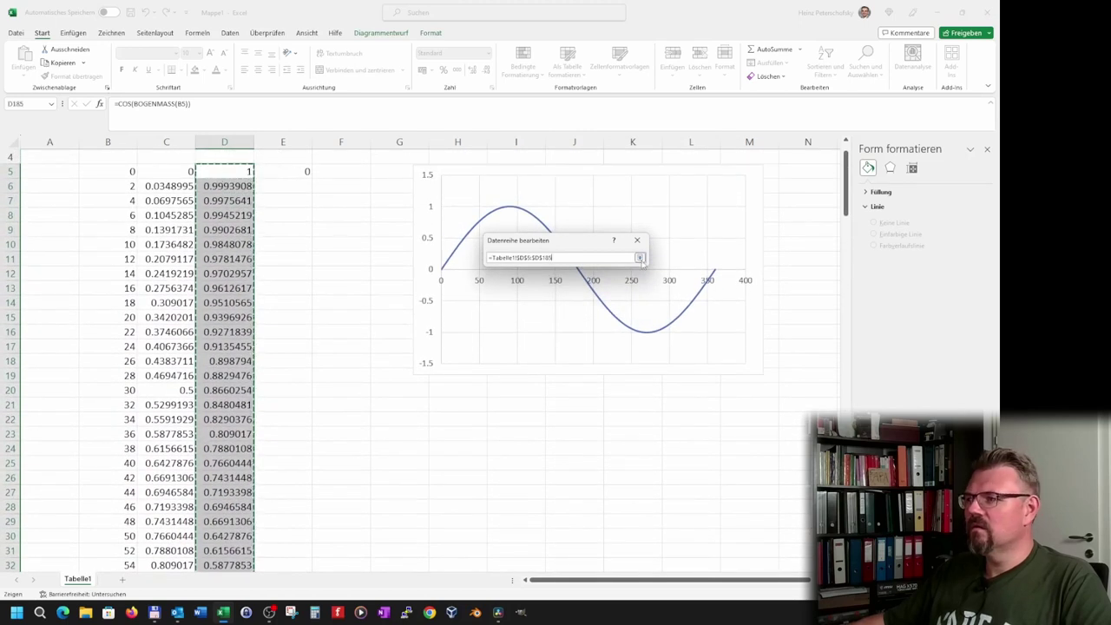
click(640, 258)
click(582, 323)
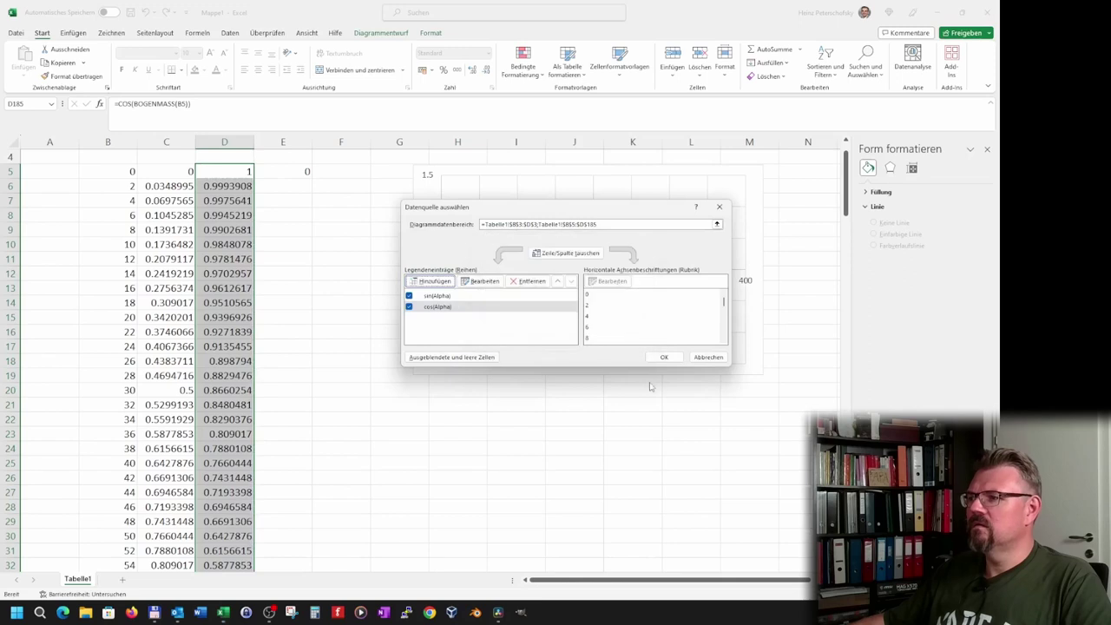
click(664, 358)
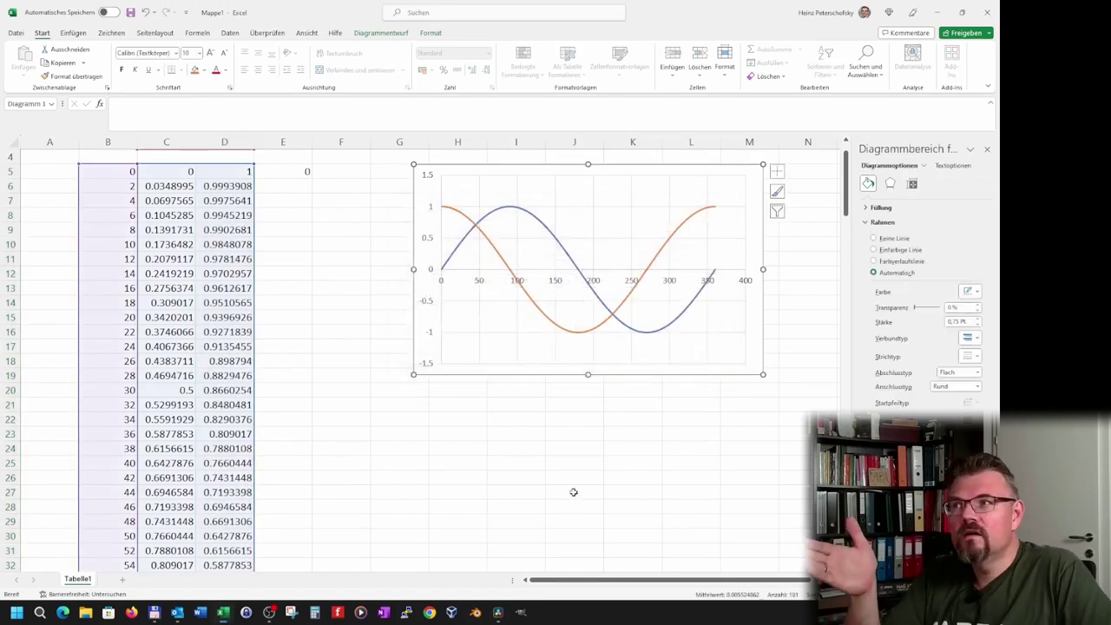
Turn on the chart legend so it labels the sin(Alpha) and cos(Alpha) curves
click(782, 173)
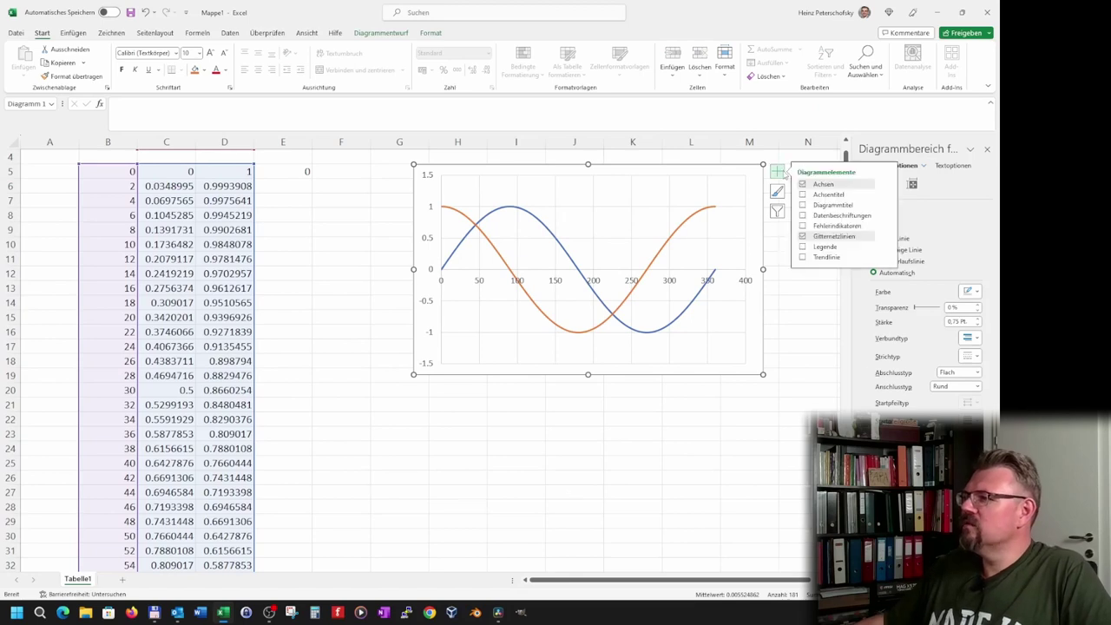
click(802, 248)
click(686, 492)
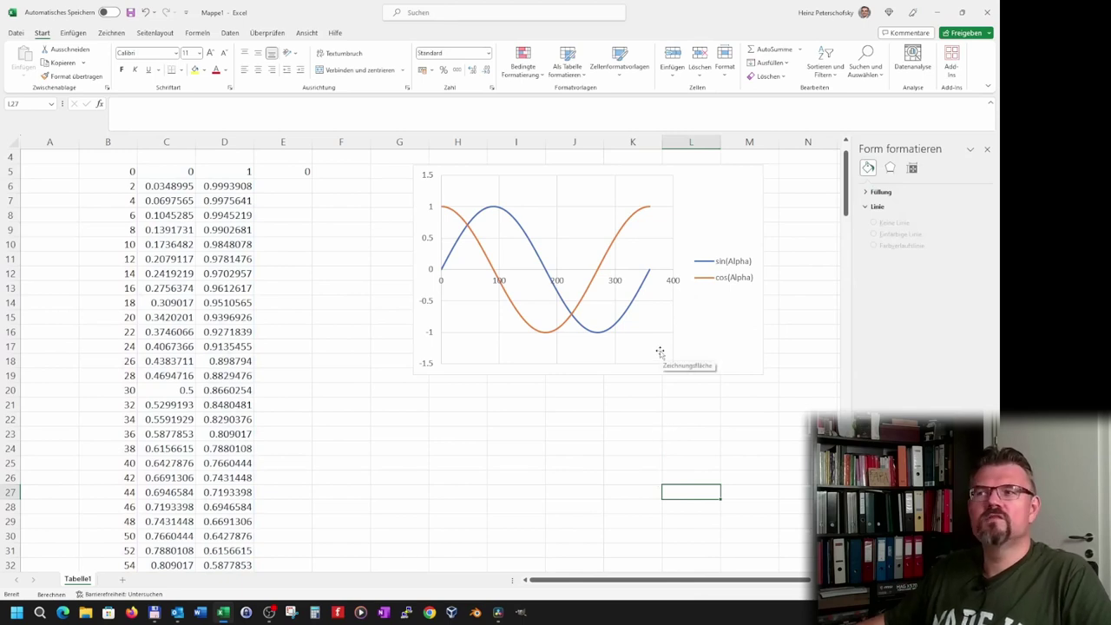
Set the horizontal axis maximum to 360, major unit 45 and minor unit 5
click(674, 286)
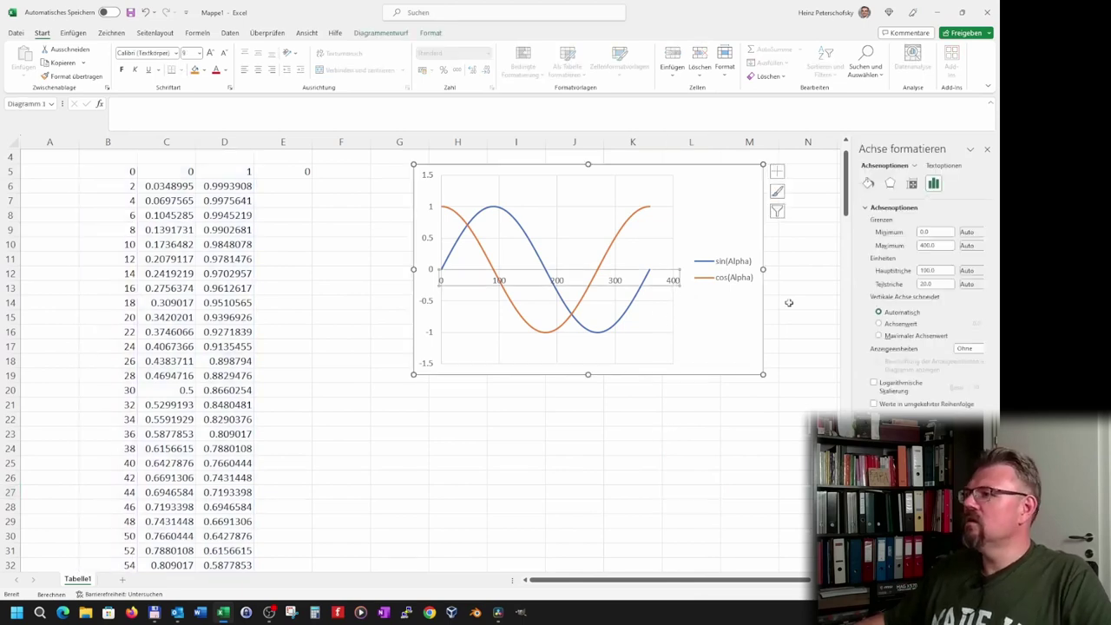
text(360)
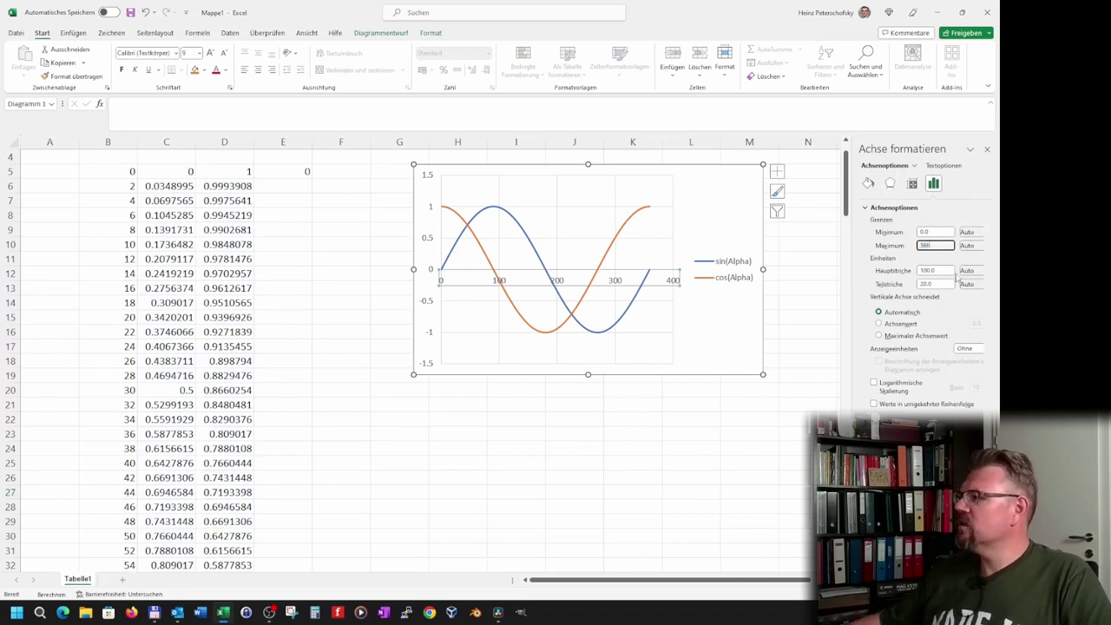
click(949, 271)
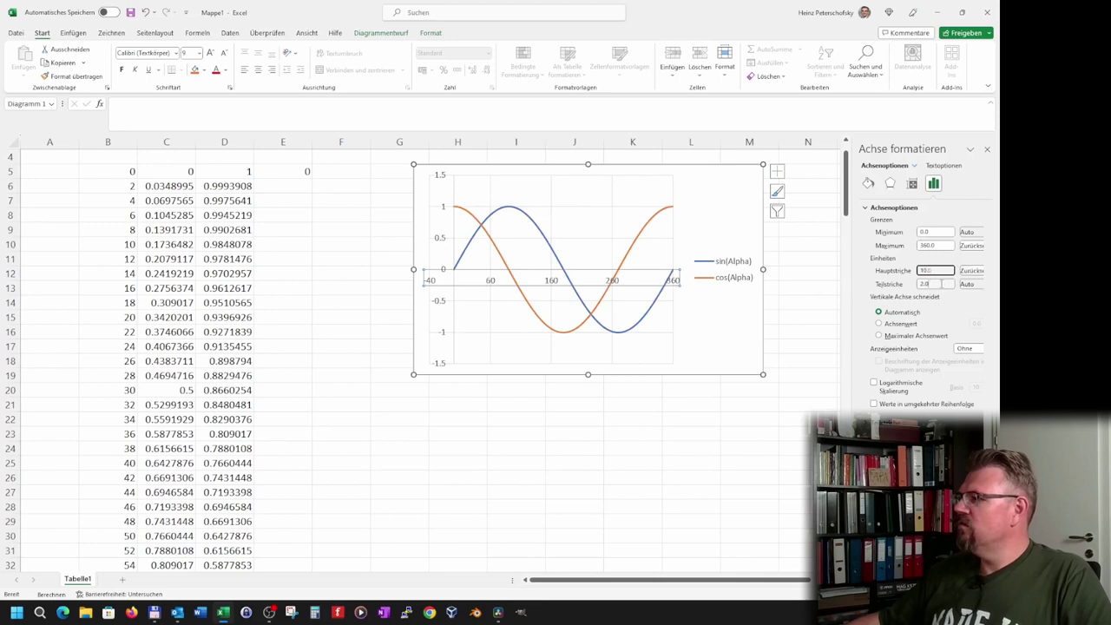
click(942, 283)
text(5)
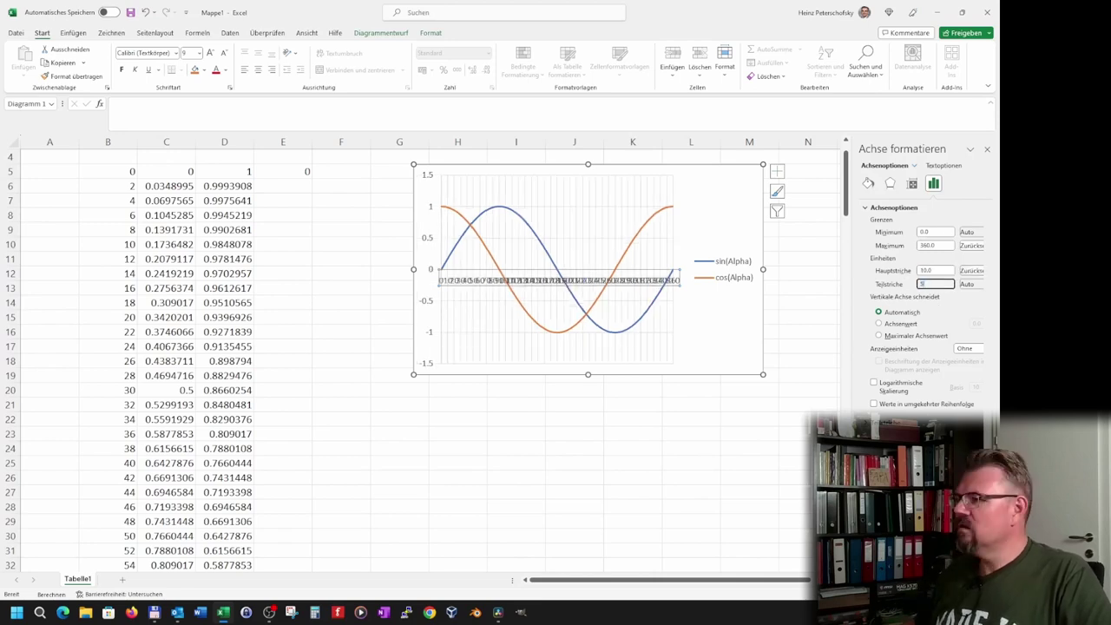
key(Return)
click(927, 270)
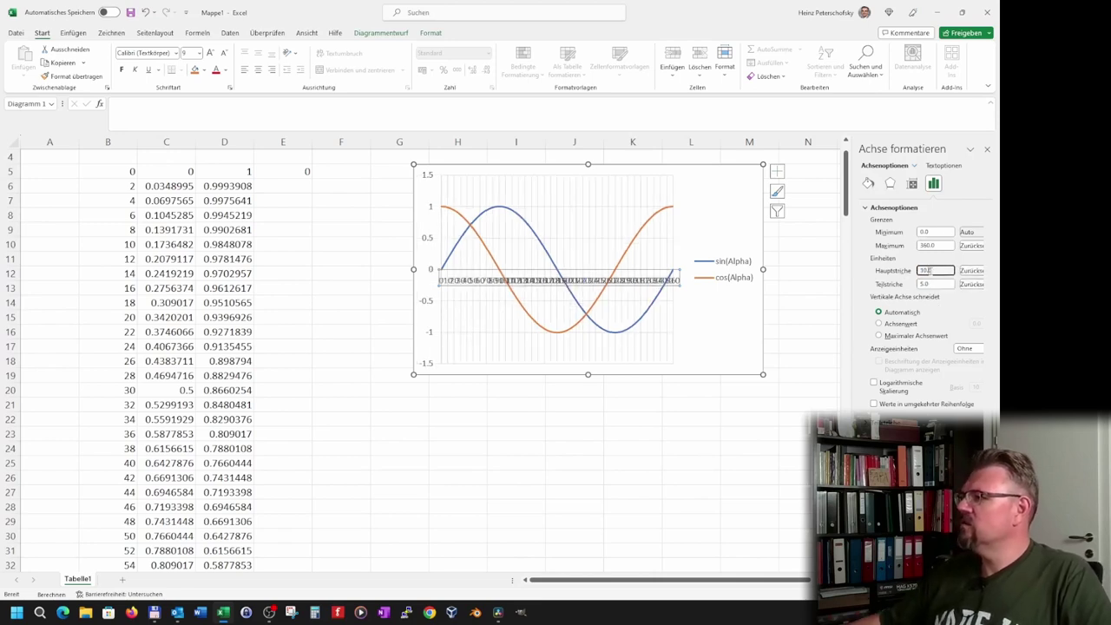
text(45)
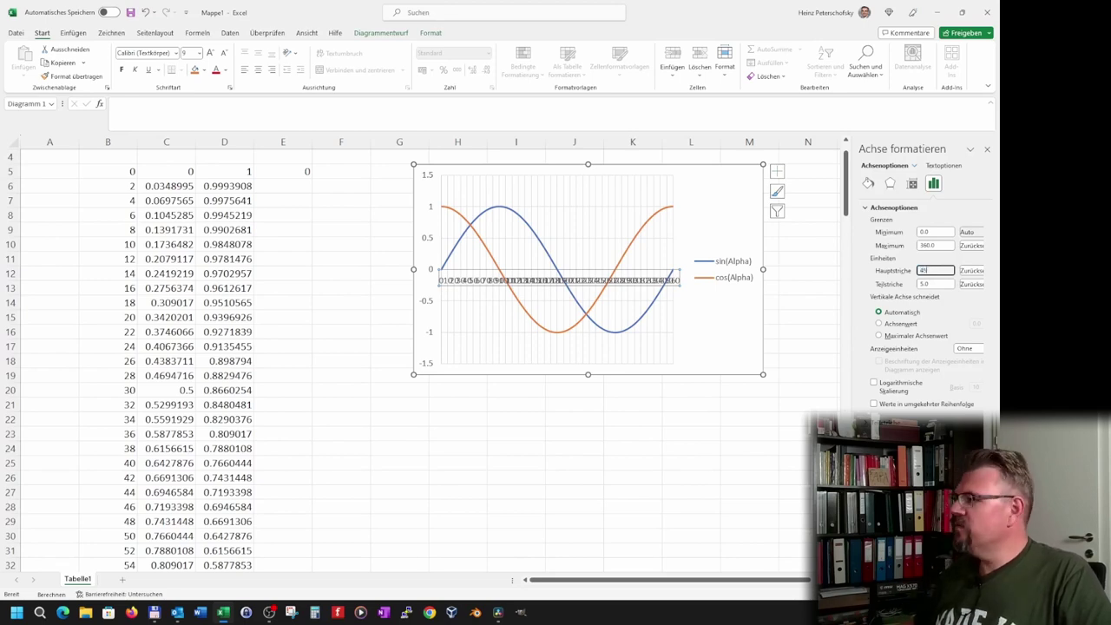
key(Return)
click(508, 460)
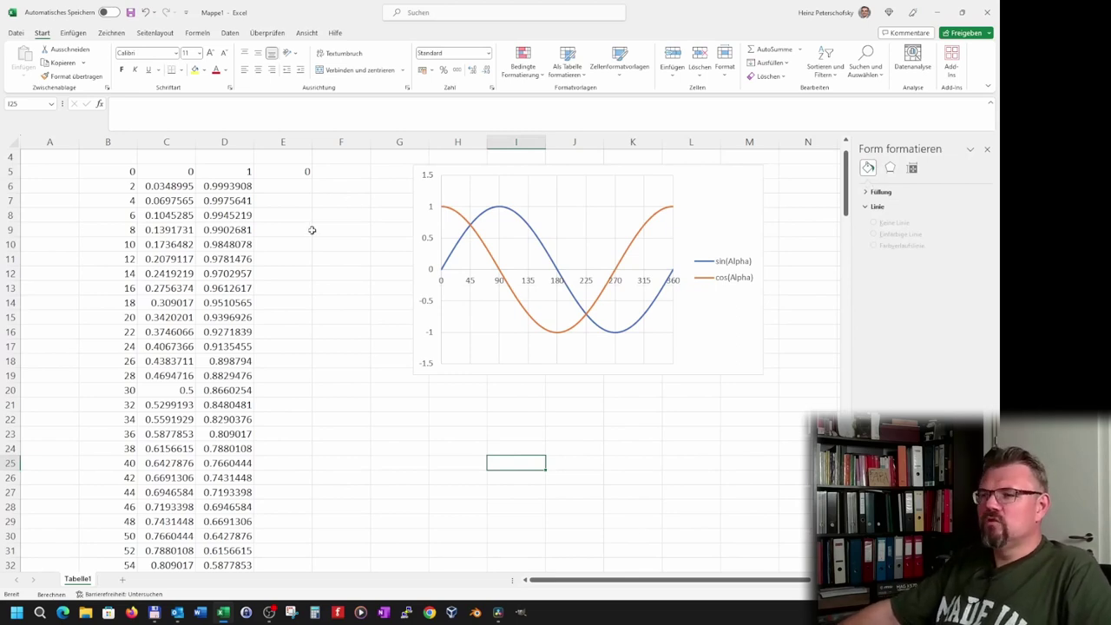
scroll(312, 230, up, 1)
Enter =TAN(BOGENMASS(B5)) in cell E5
click(260, 214)
text(=TAN(B5))
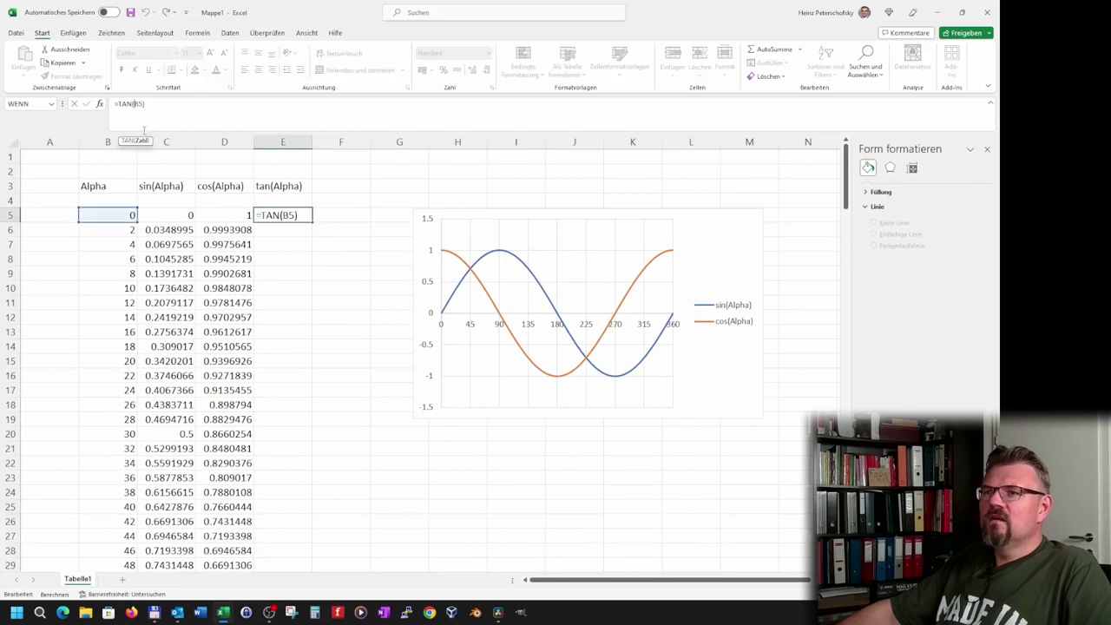
key(Left)
key(Left)
key(Left)
text(BOGENM)
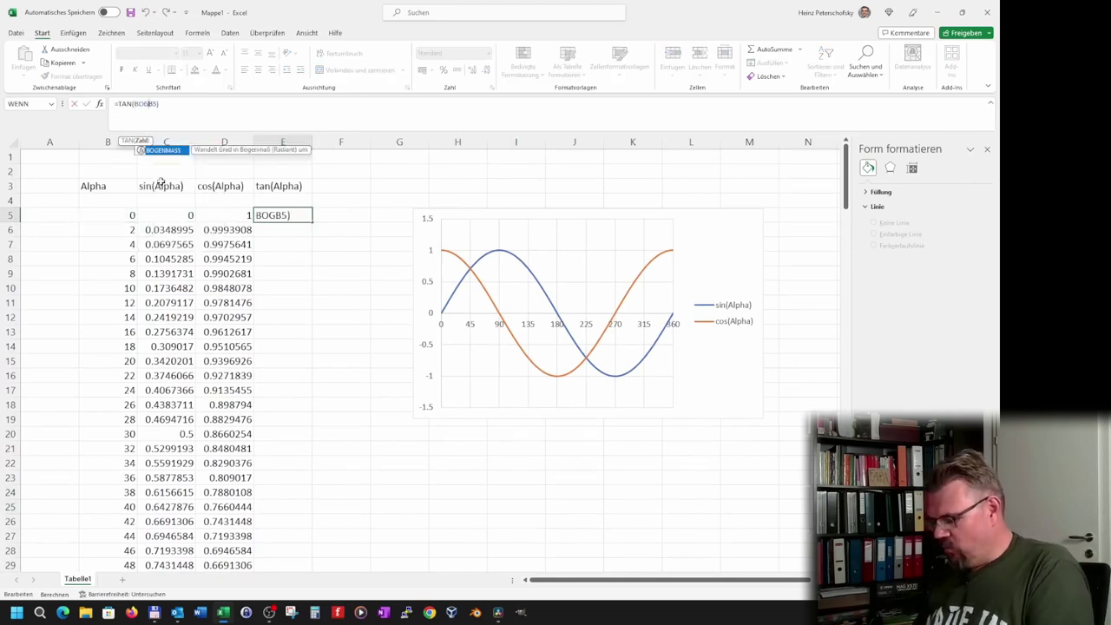
text(ASS)
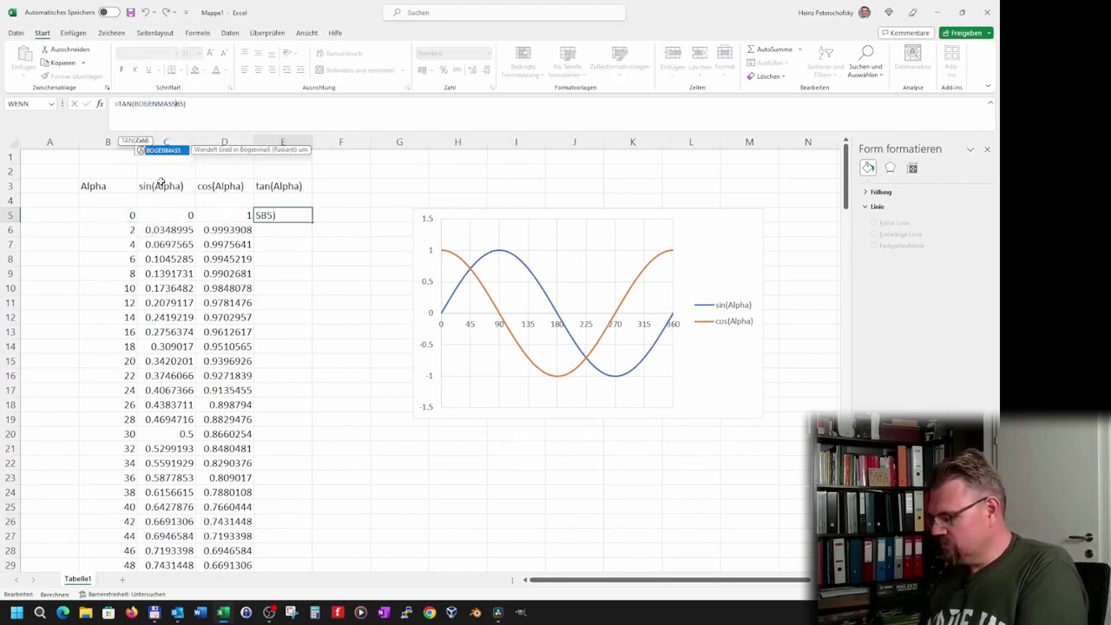
text(()
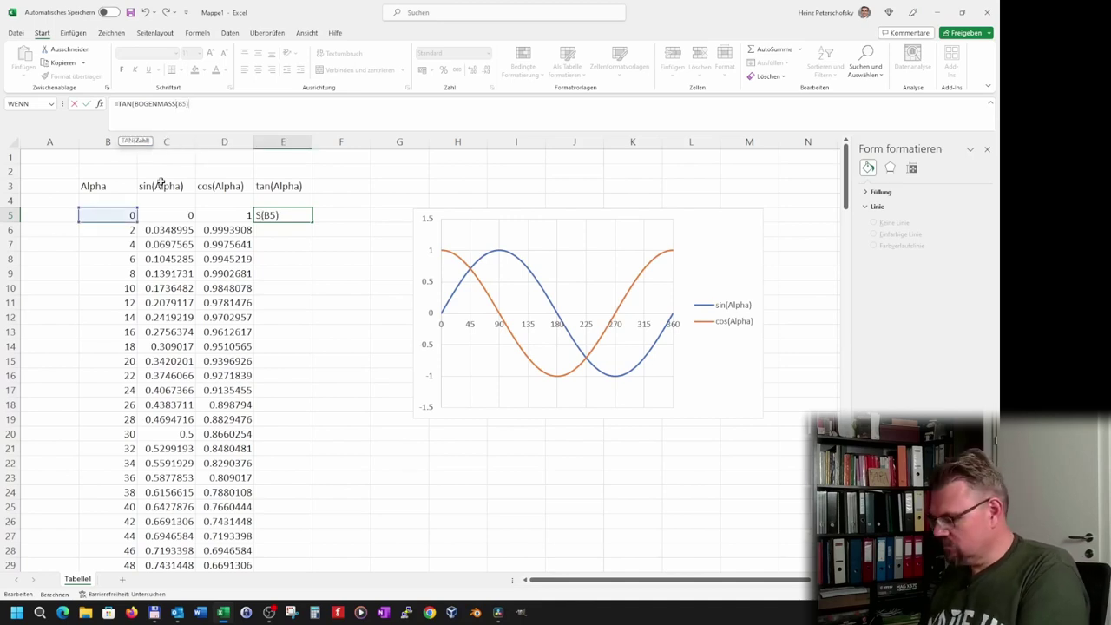
key(Return)
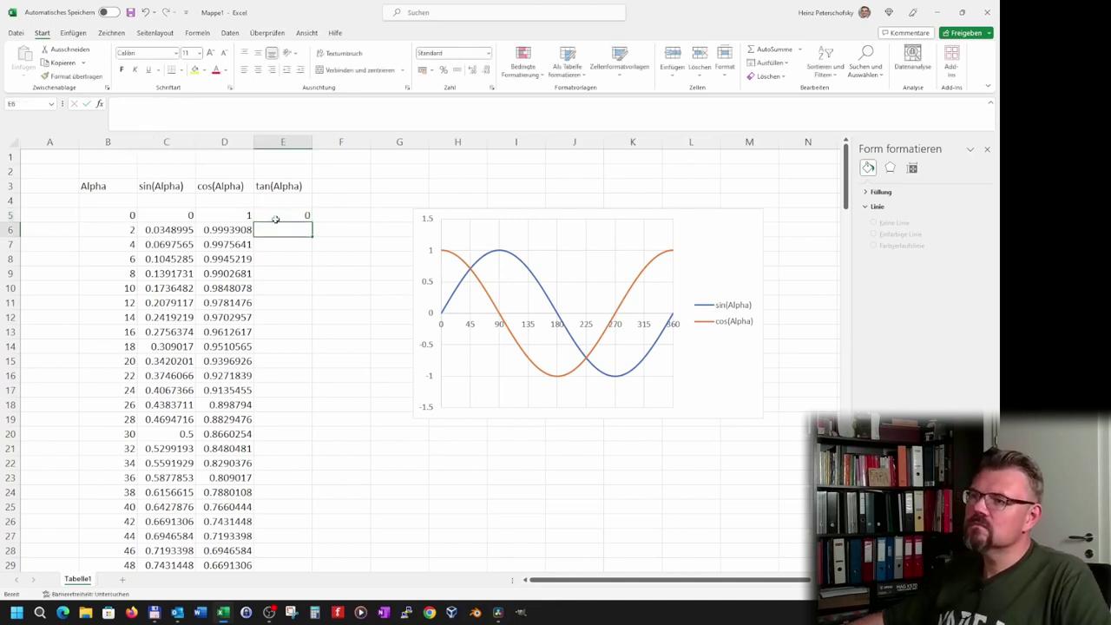
Fill the tangent formula from E5 down column E through row 185
click(275, 219)
drag(314, 223, 296, 622)
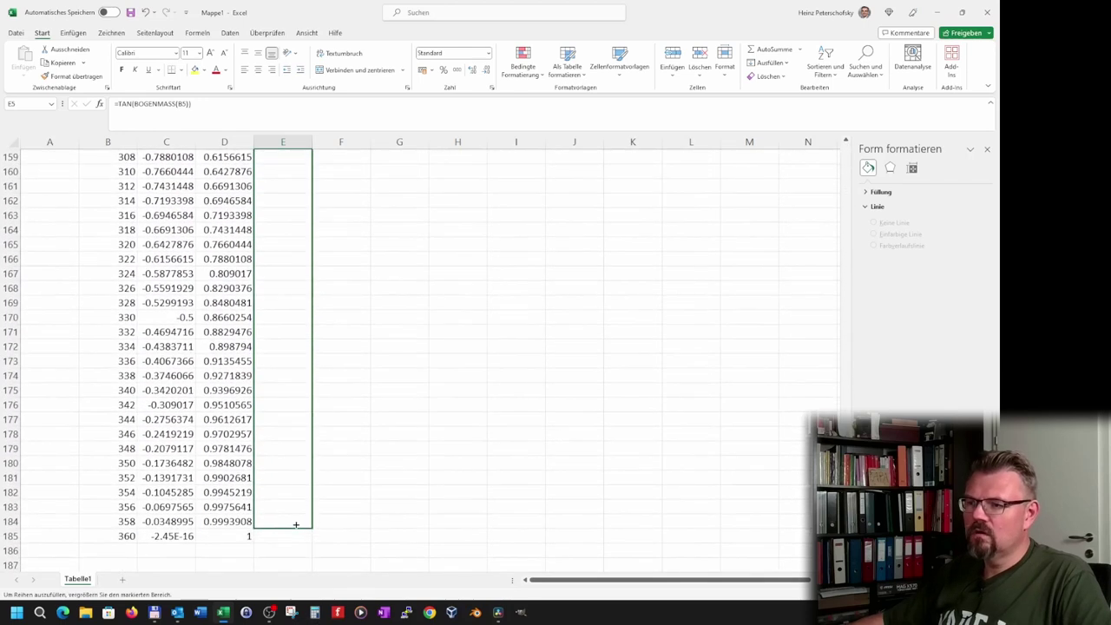
drag(296, 622, 298, 533)
scroll(464, 391, up, 4)
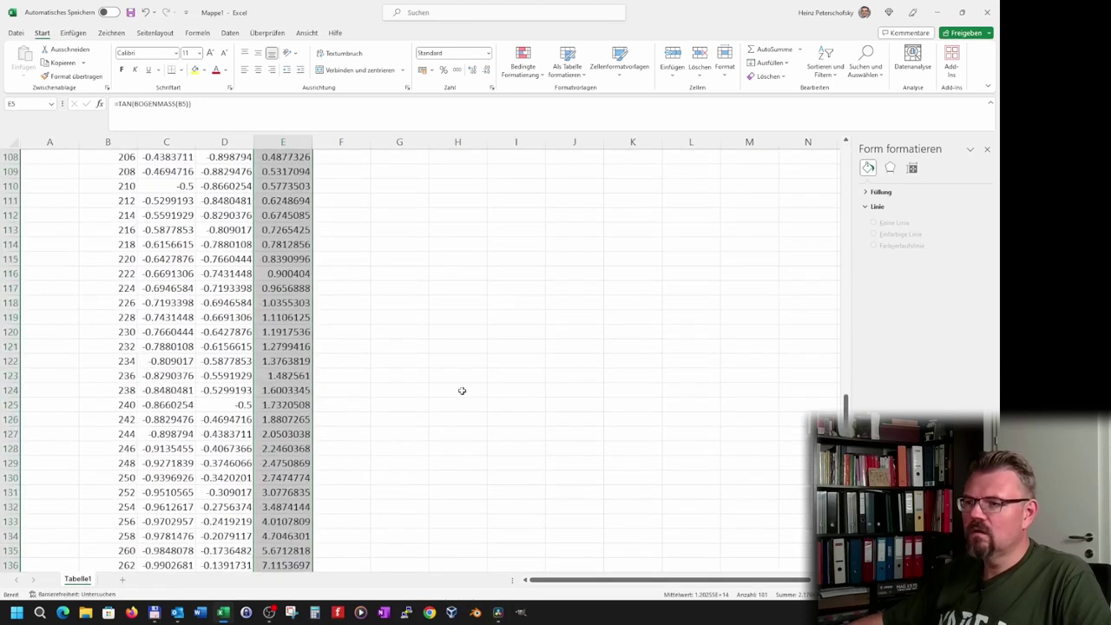
scroll(464, 391, up, 20)
scroll(461, 390, up, 14)
scroll(462, 391, up, 10)
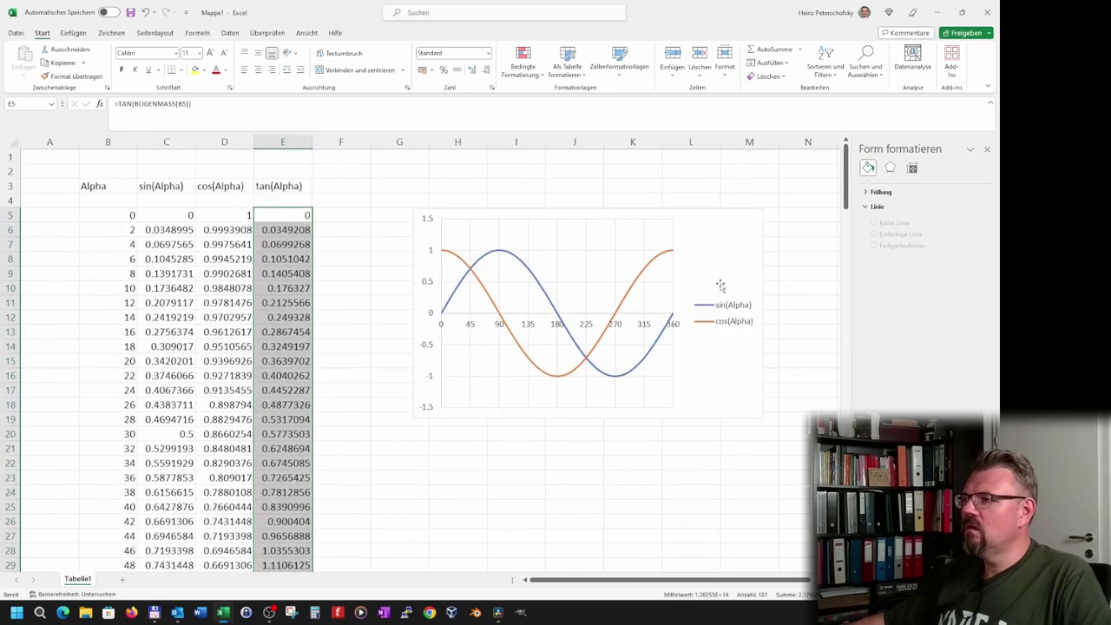
Add a third chart series named tan(Alpha) from the column E header
right_click(716, 232)
click(764, 396)
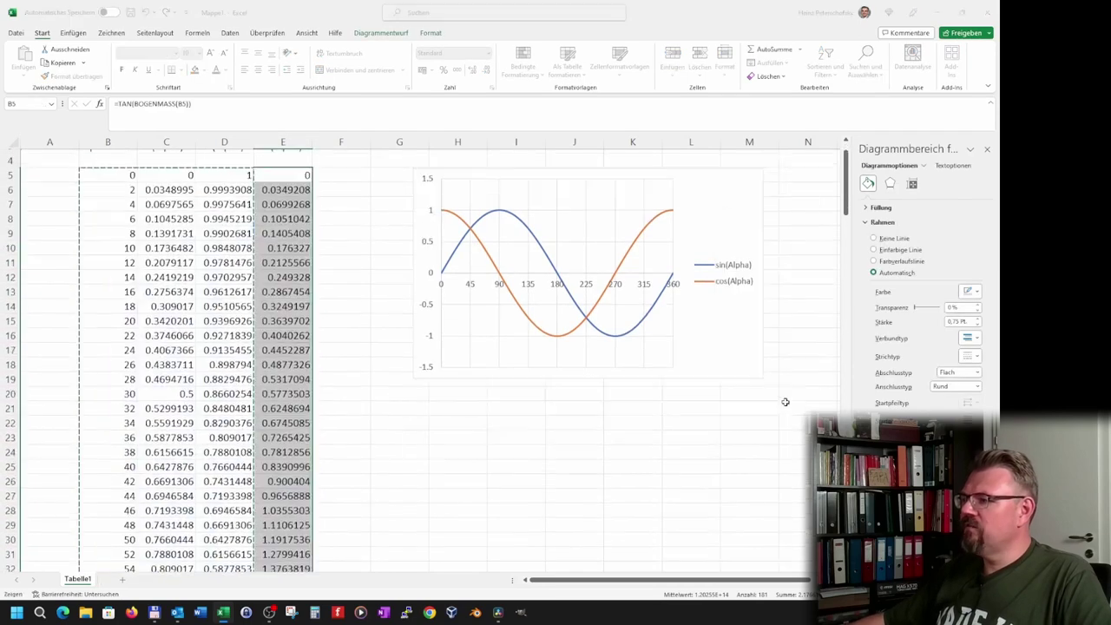
click(438, 283)
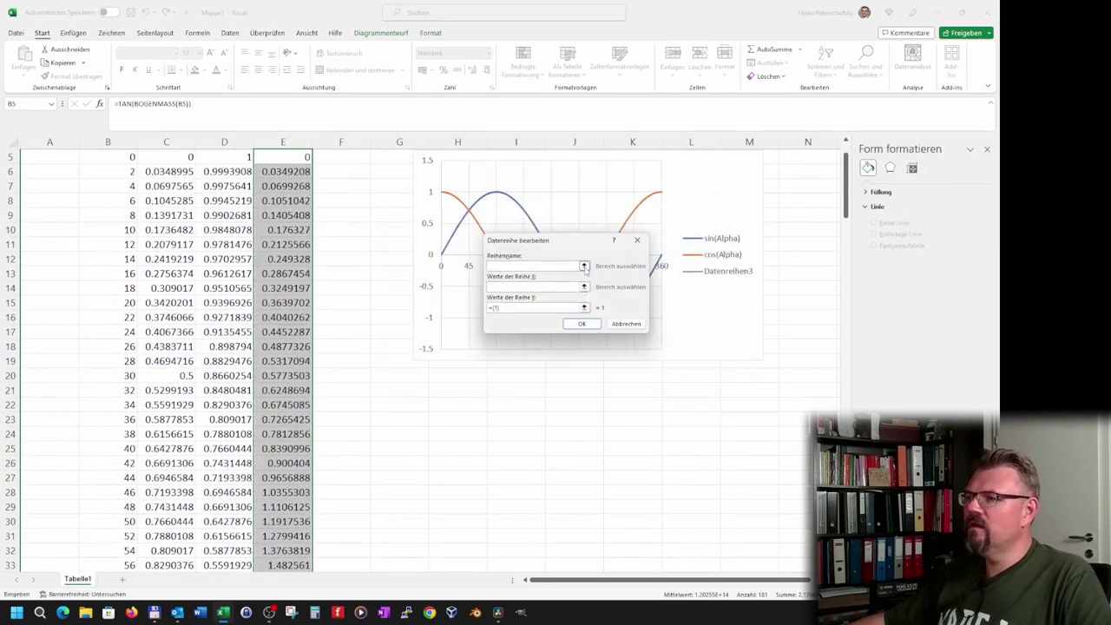
click(584, 266)
scroll(365, 269, up, 2)
click(277, 186)
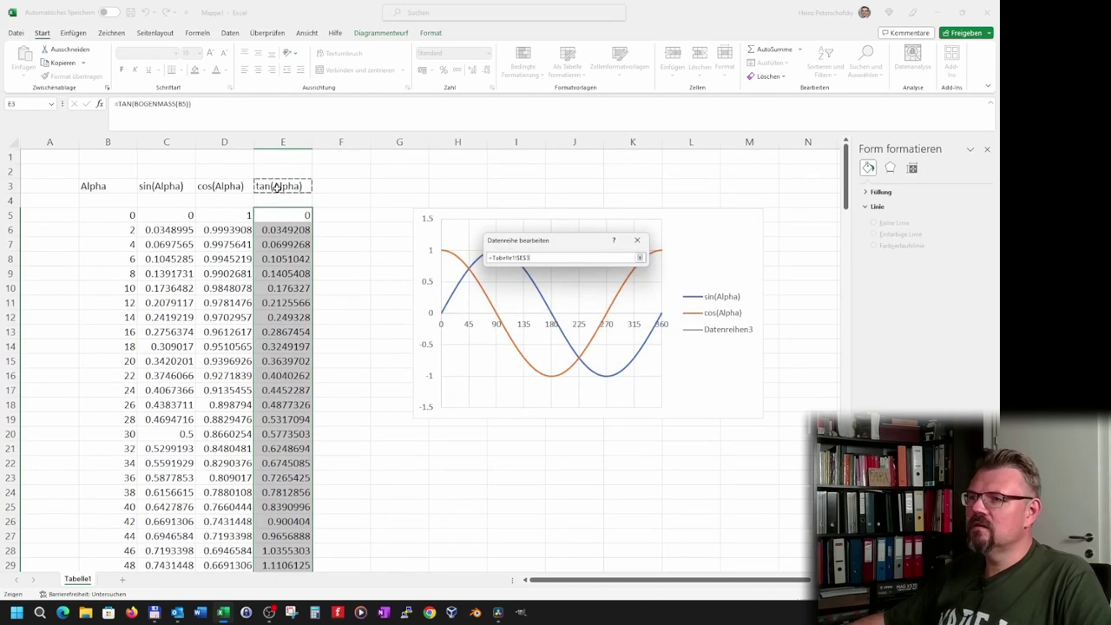
click(640, 258)
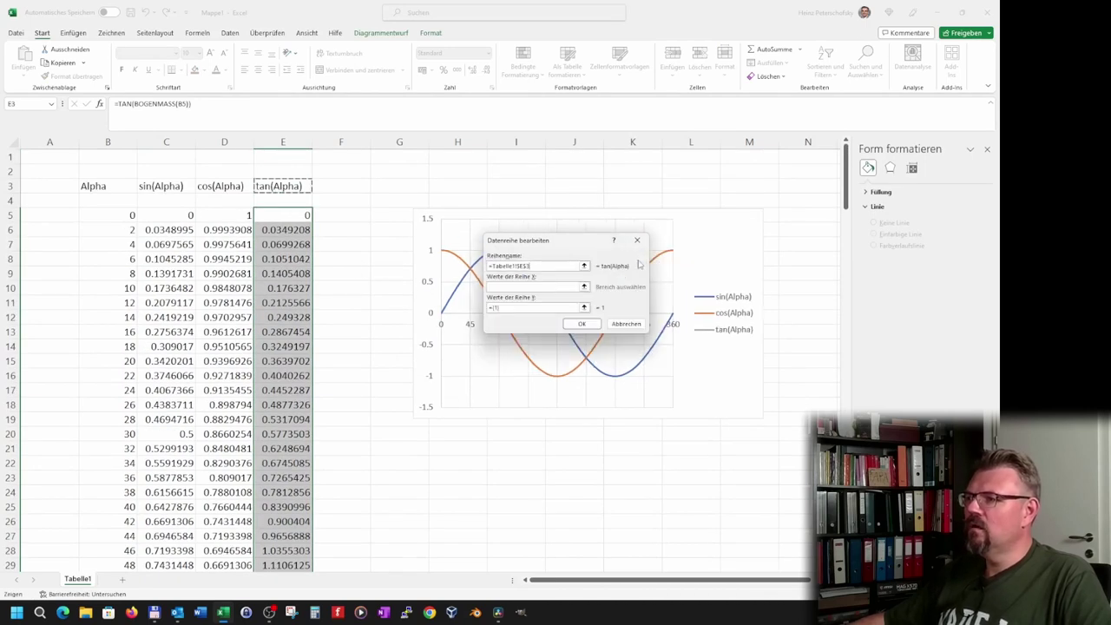
Set the tan(Alpha) X values to B5:B185 and Y values to E5:E185, then confirm
click(584, 287)
drag(122, 224, 93, 622)
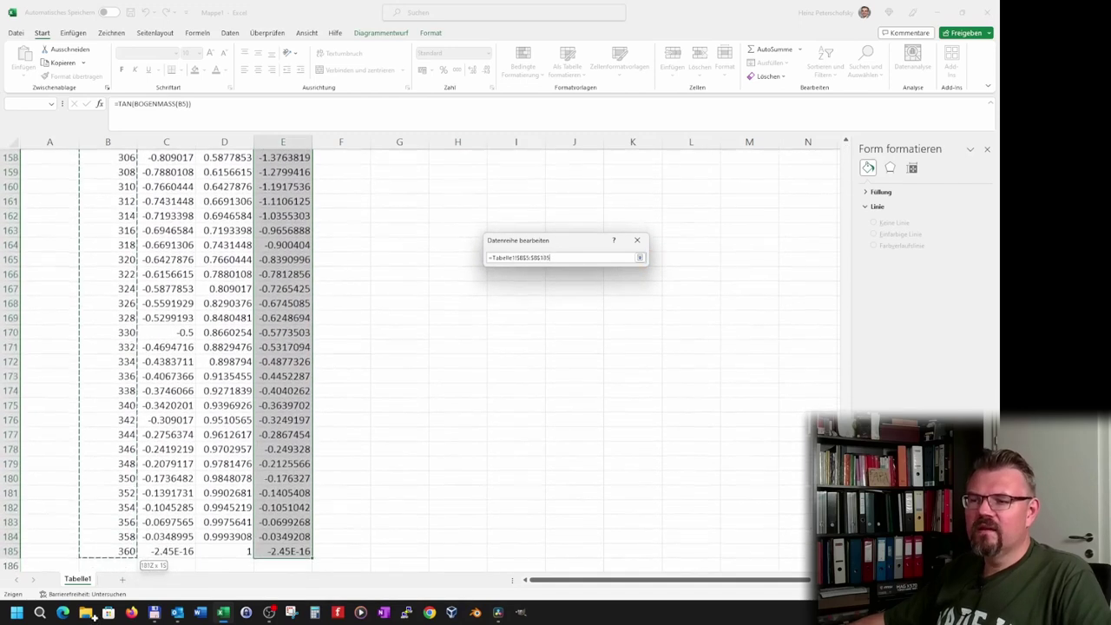
drag(93, 621, 107, 551)
click(640, 257)
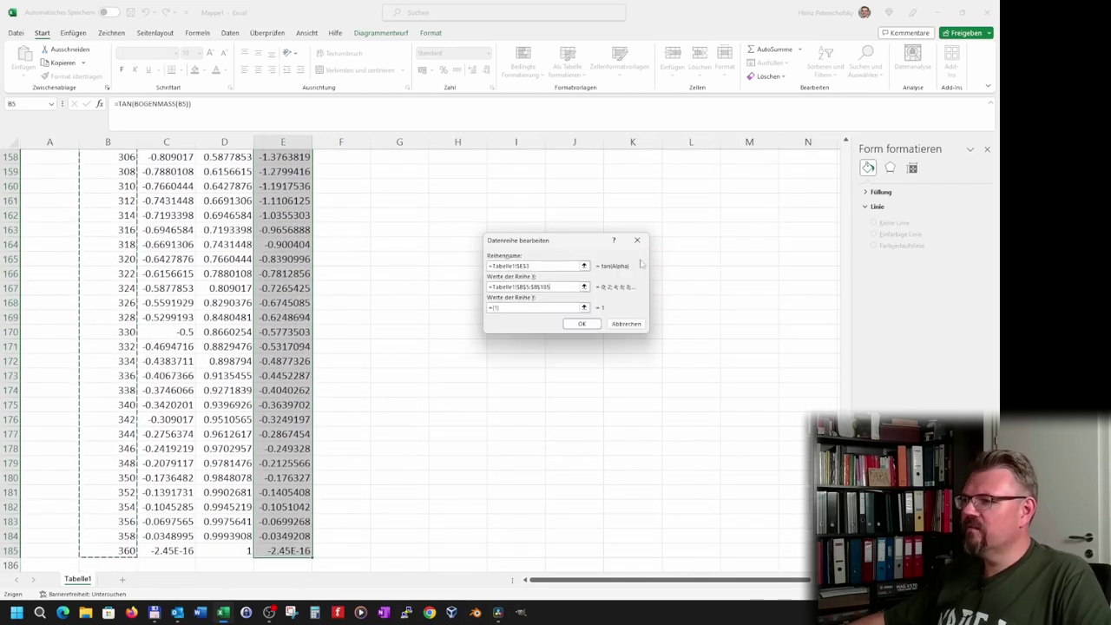
click(585, 308)
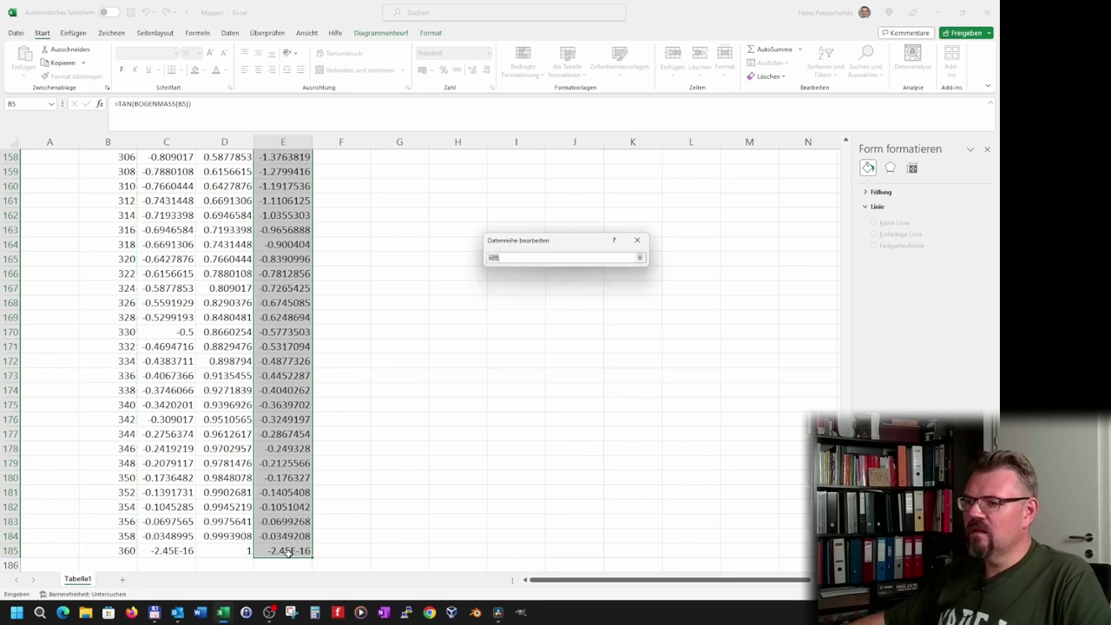
mouse_move(289, 553)
mouse_down()
mouse_move(259, 1)
mouse_move(278, 191)
mouse_up()
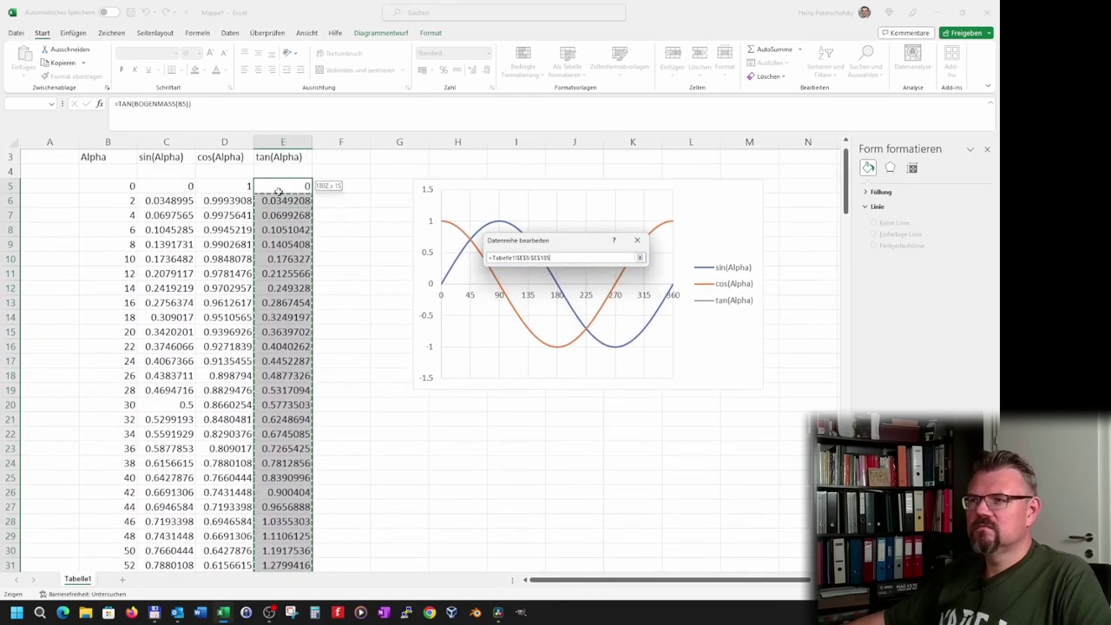
click(640, 258)
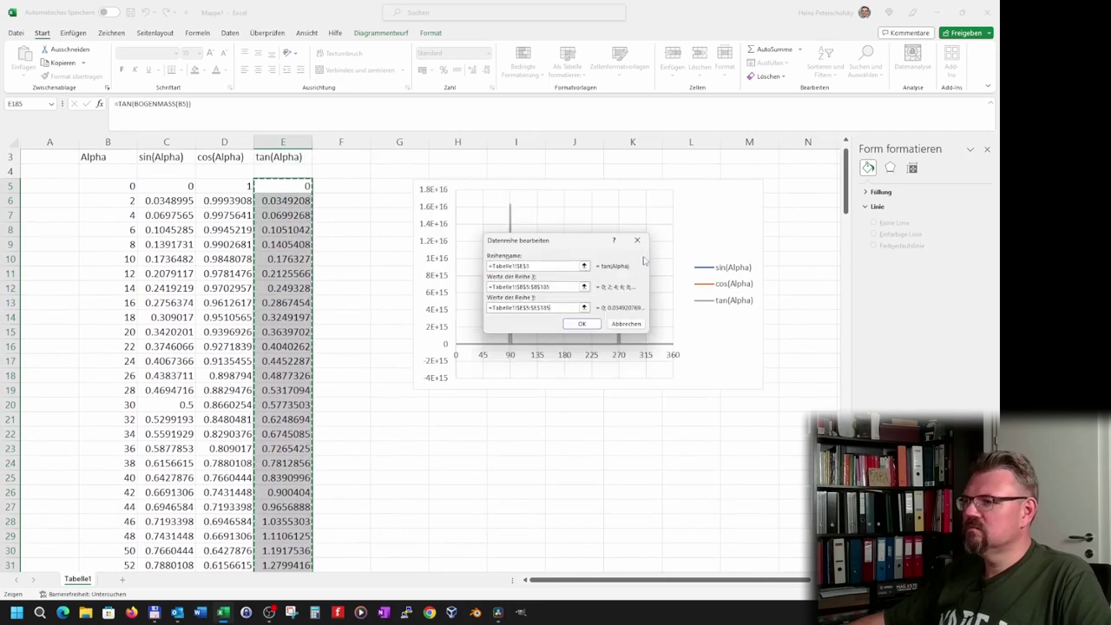
click(581, 326)
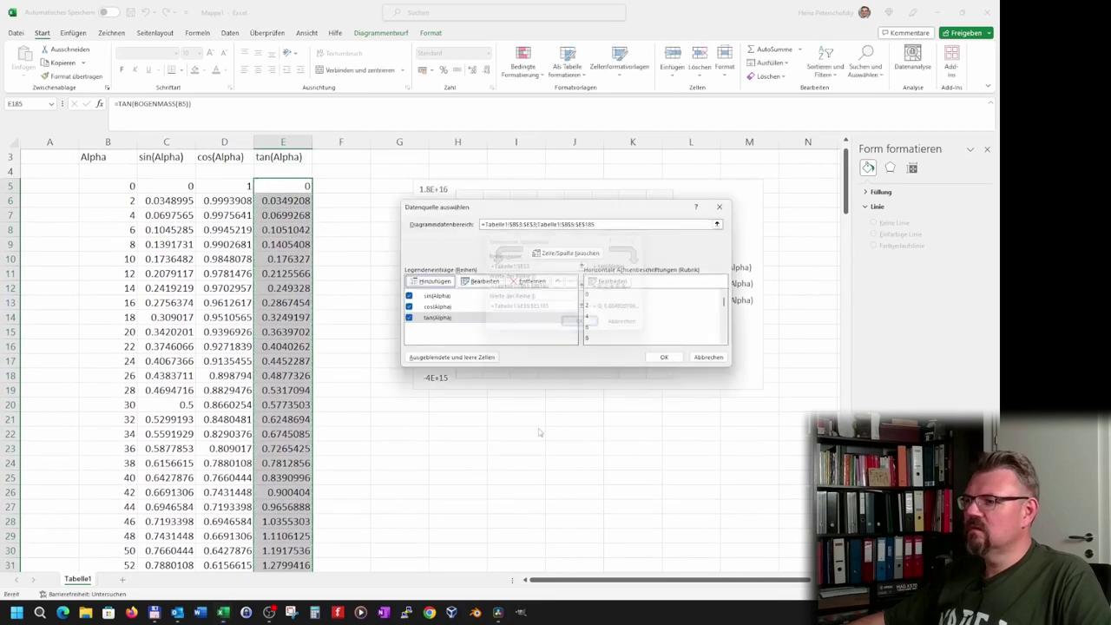
click(664, 357)
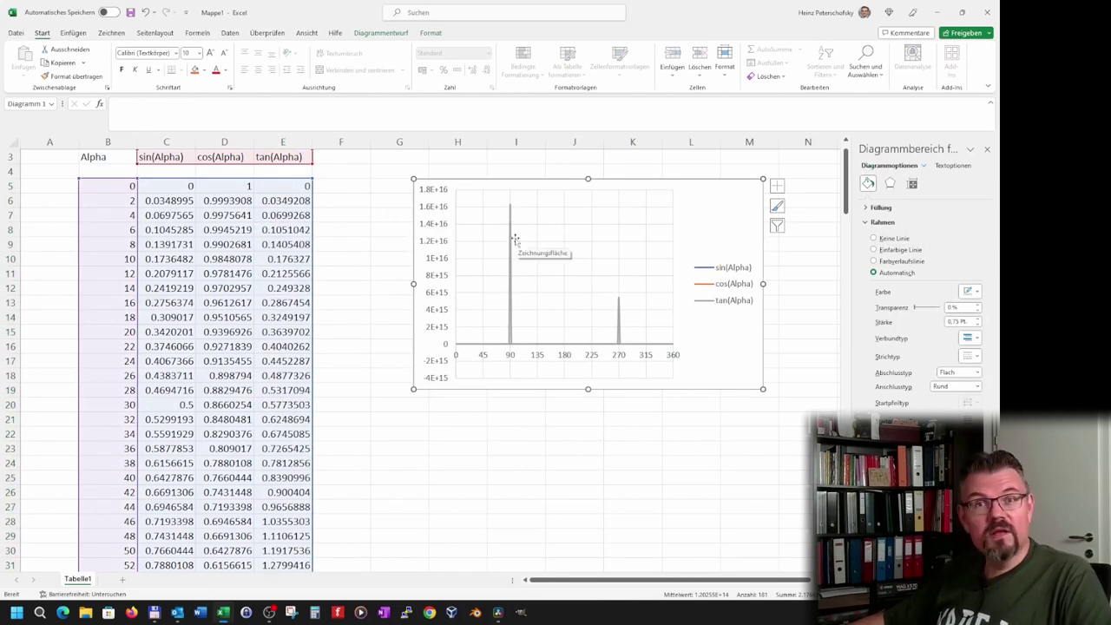
Set the vertical axis bounds to minimum -2 and maximum 2
click(441, 276)
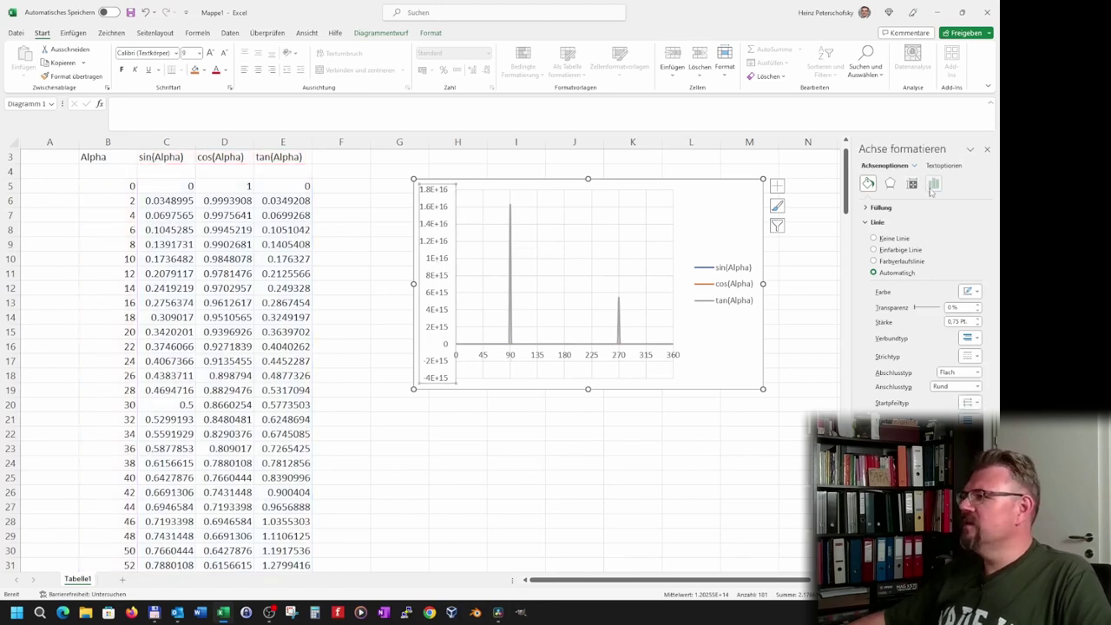
click(934, 184)
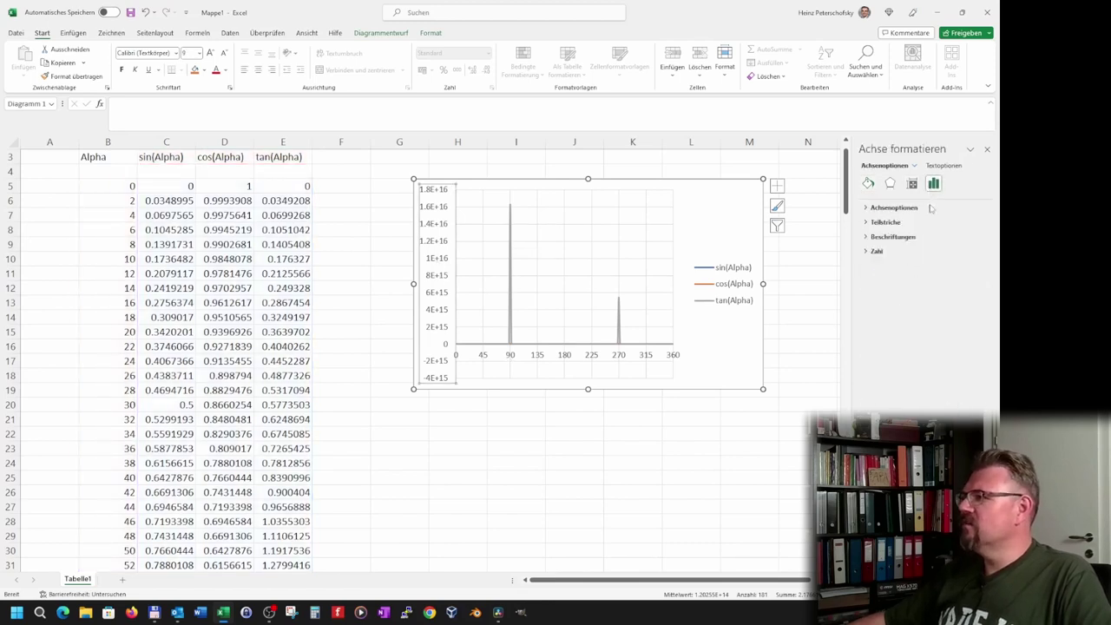
click(866, 208)
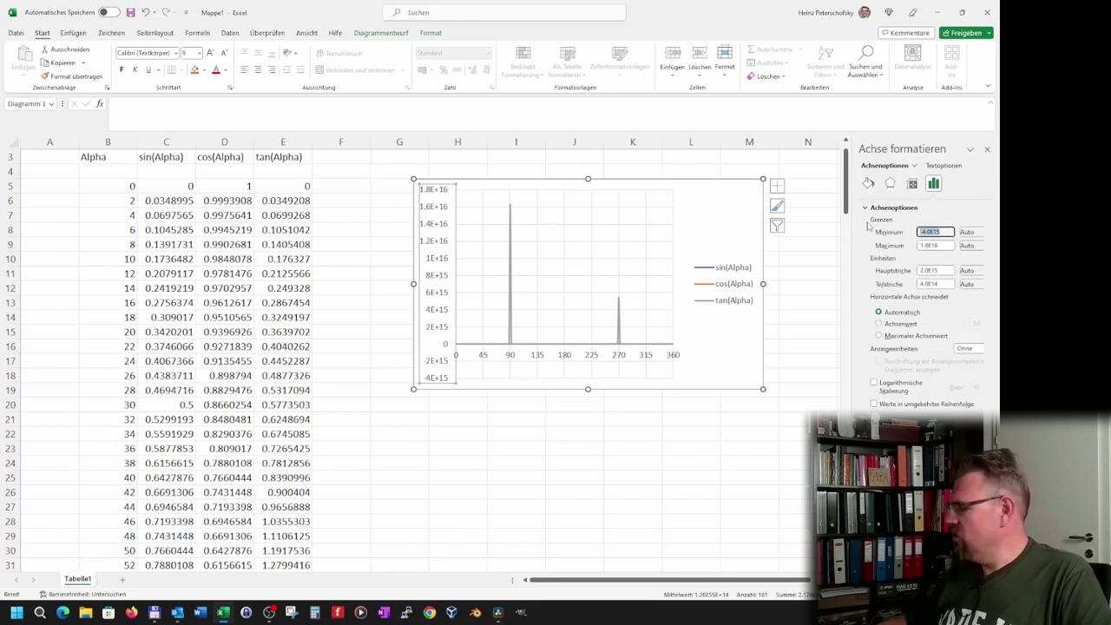
text(-12)
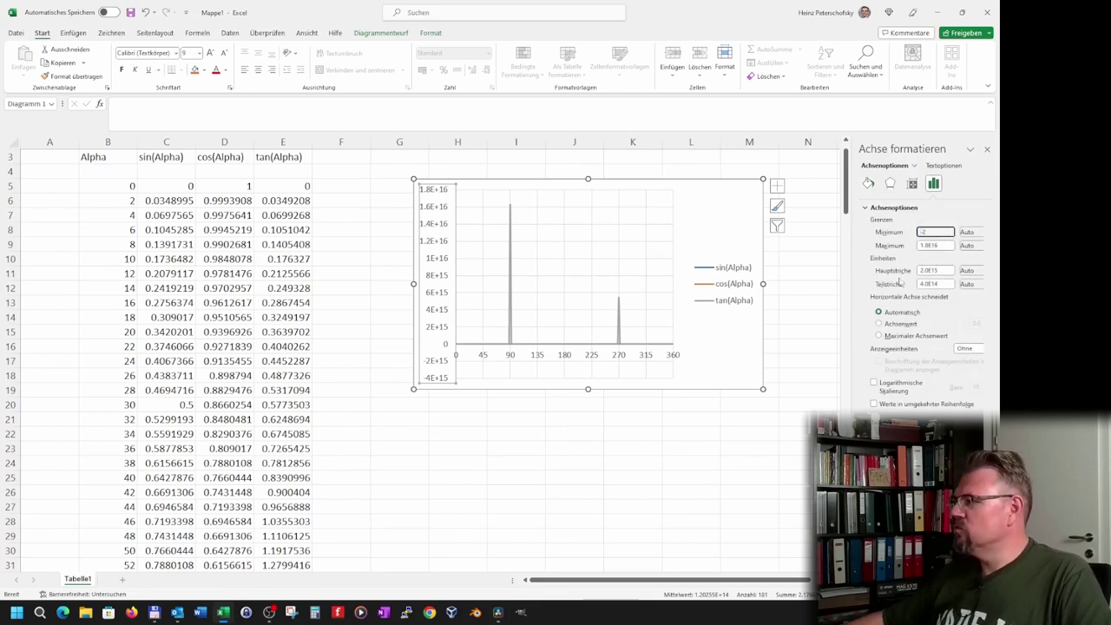
key(Tab)
text(2)
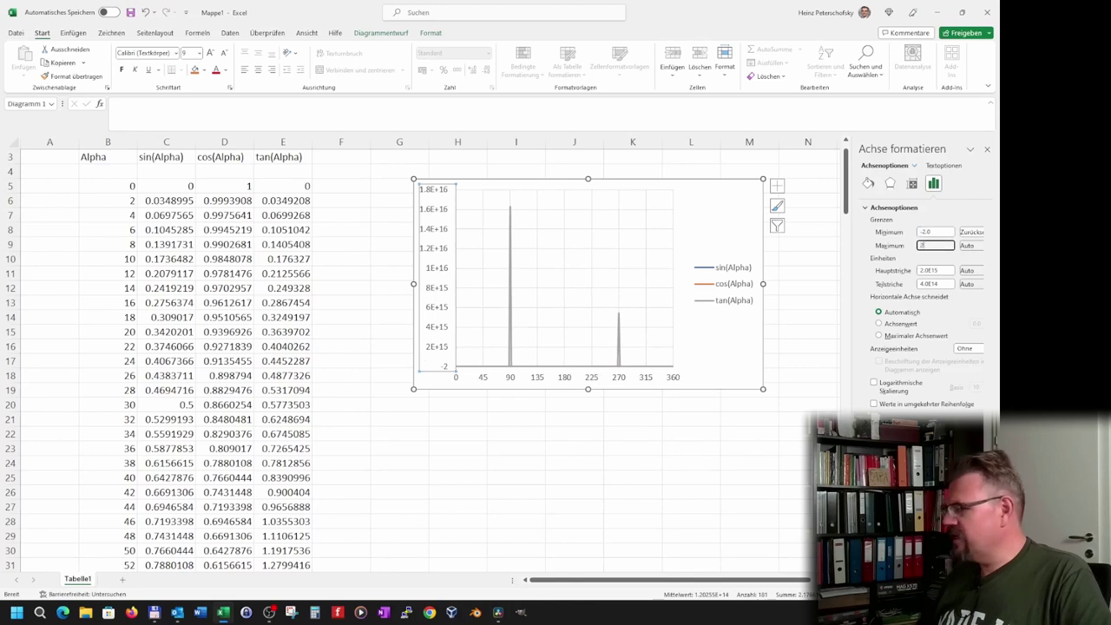
key(Return)
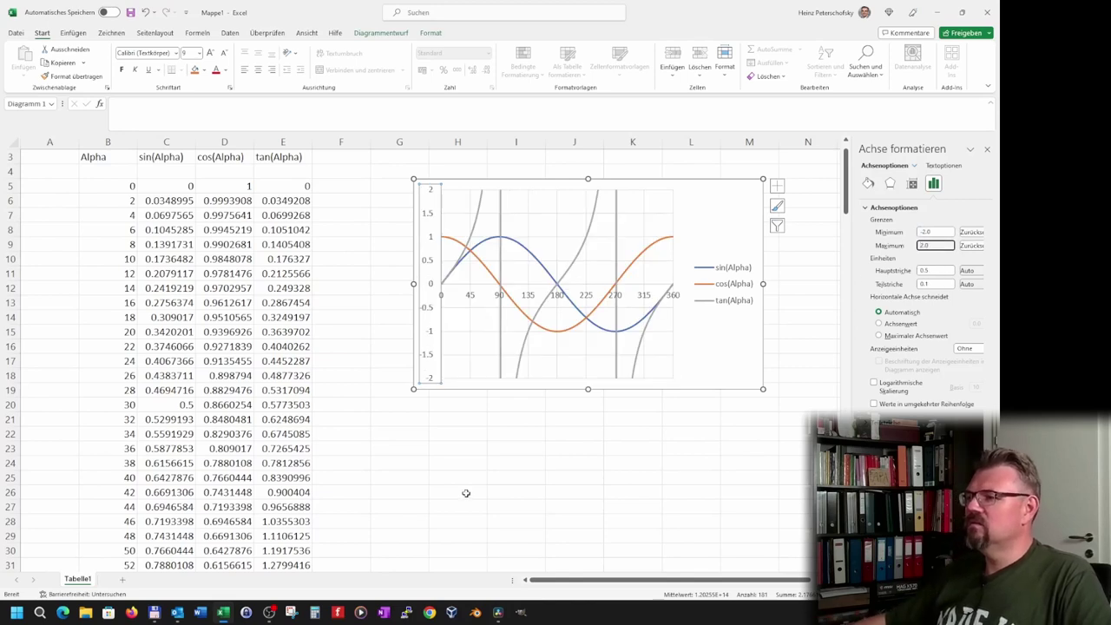
click(466, 493)
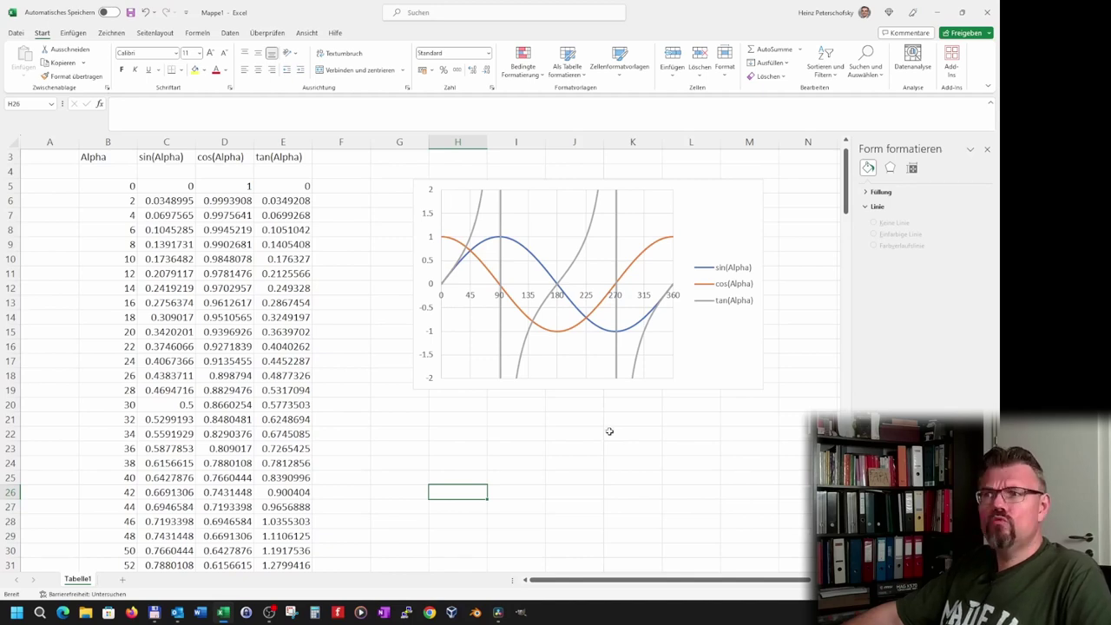
Enter the heading 'arcsin' in cell F3
click(354, 242)
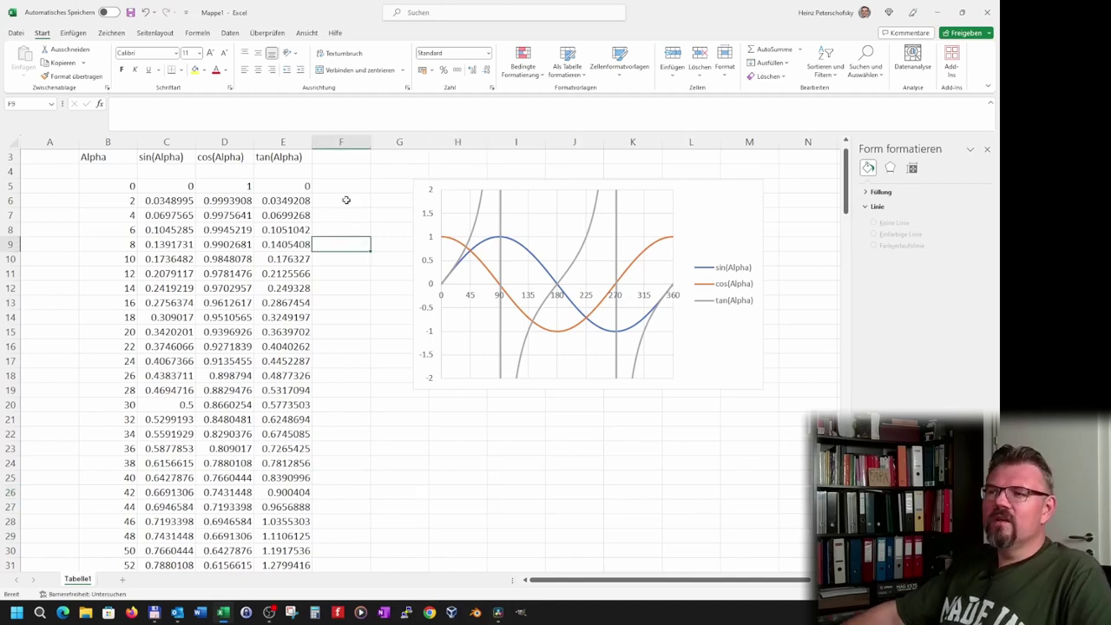
click(346, 199)
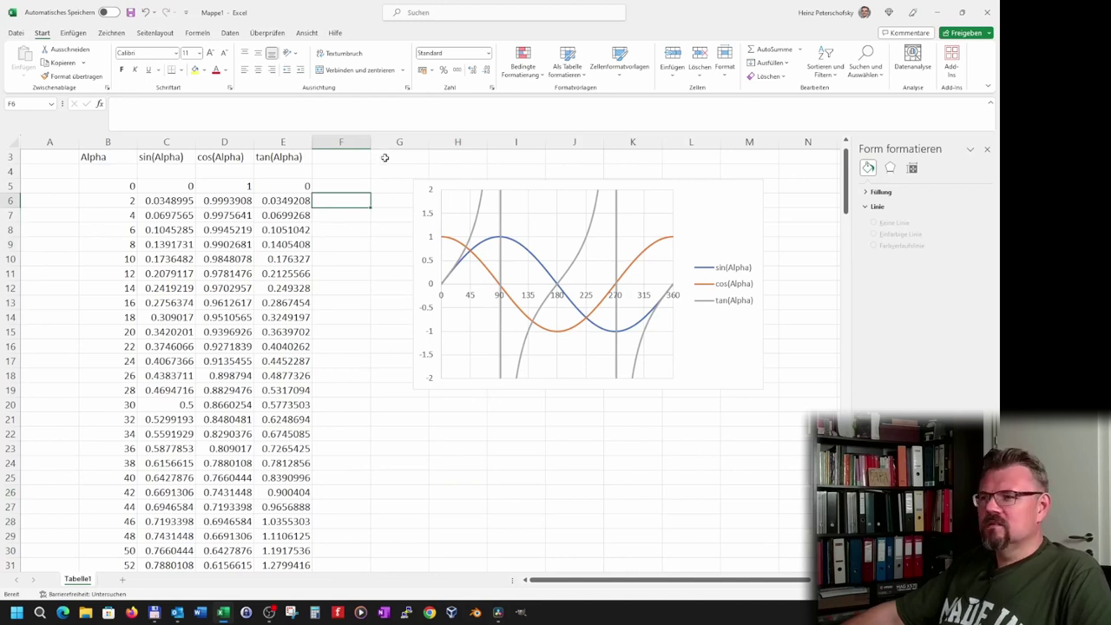
click(355, 158)
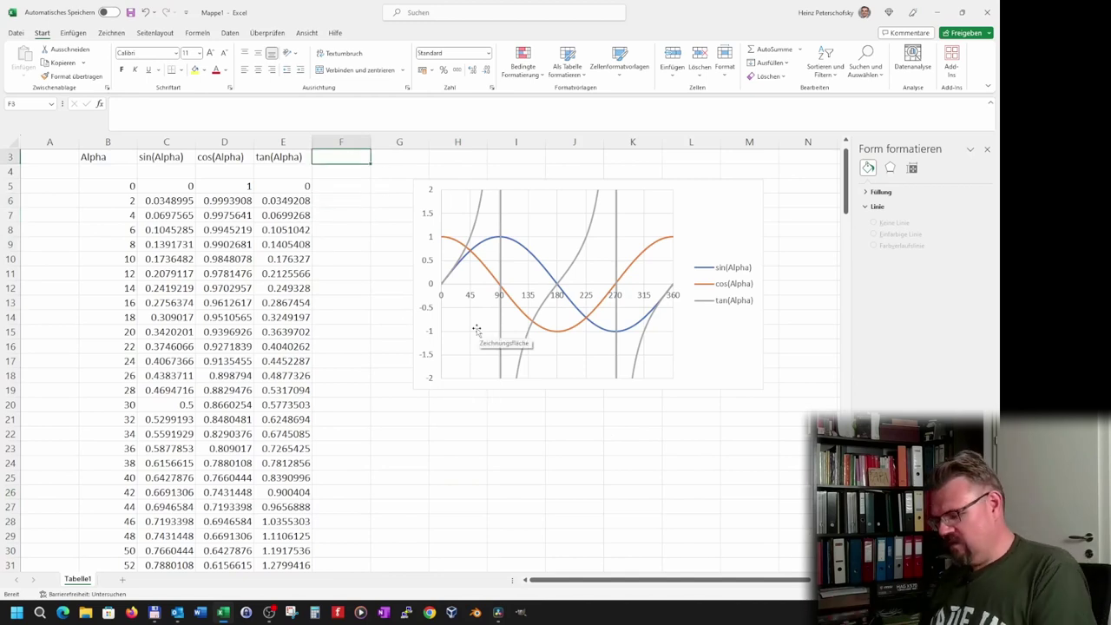
text(ar)
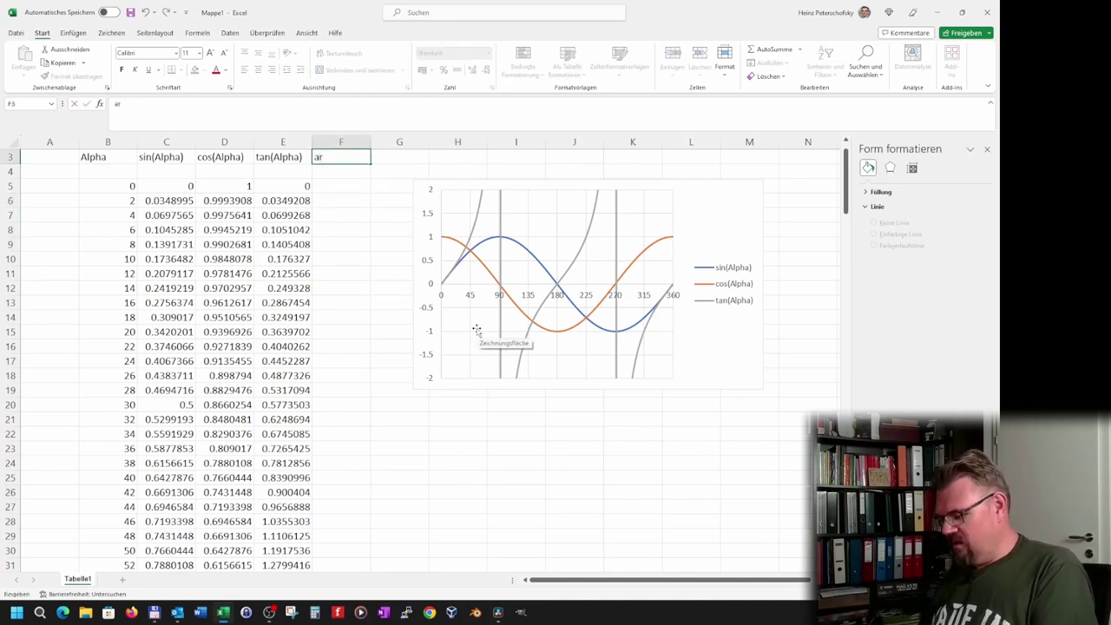
text(csin)
key(Return)
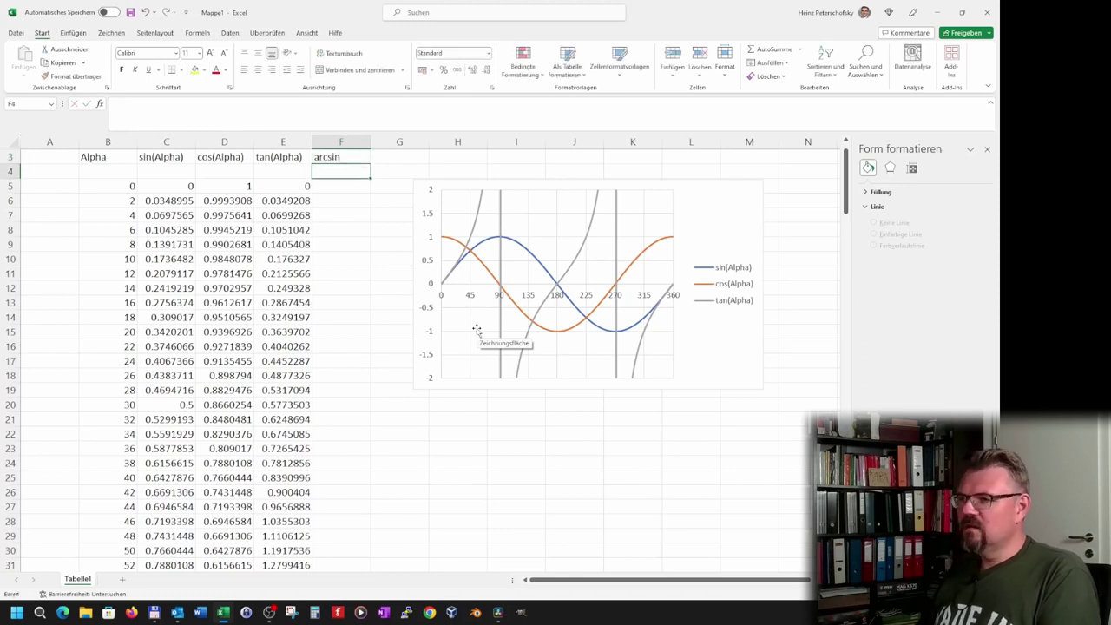
key(Down)
key(Down)
key(Up)
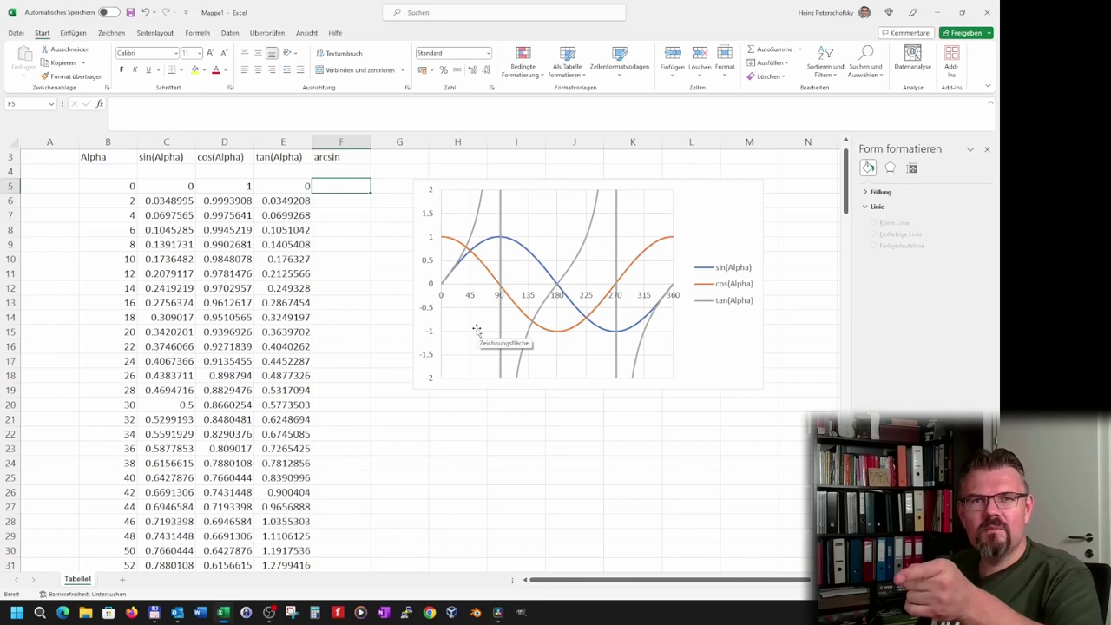
Enter =ARCSIN(C5) in cell F5
text(=)
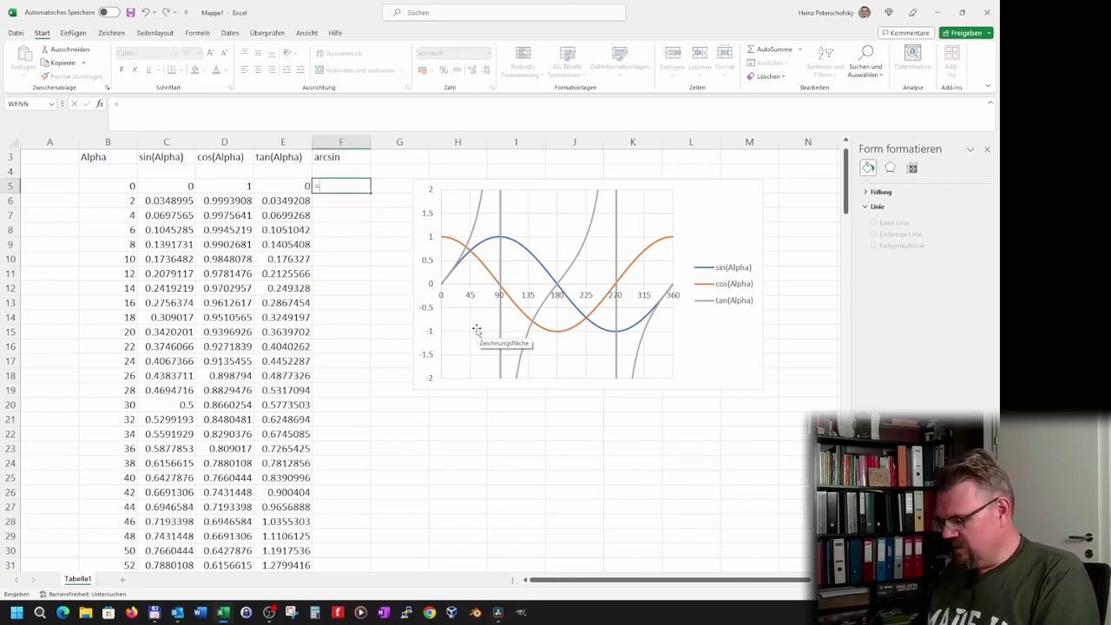
text(ARC)
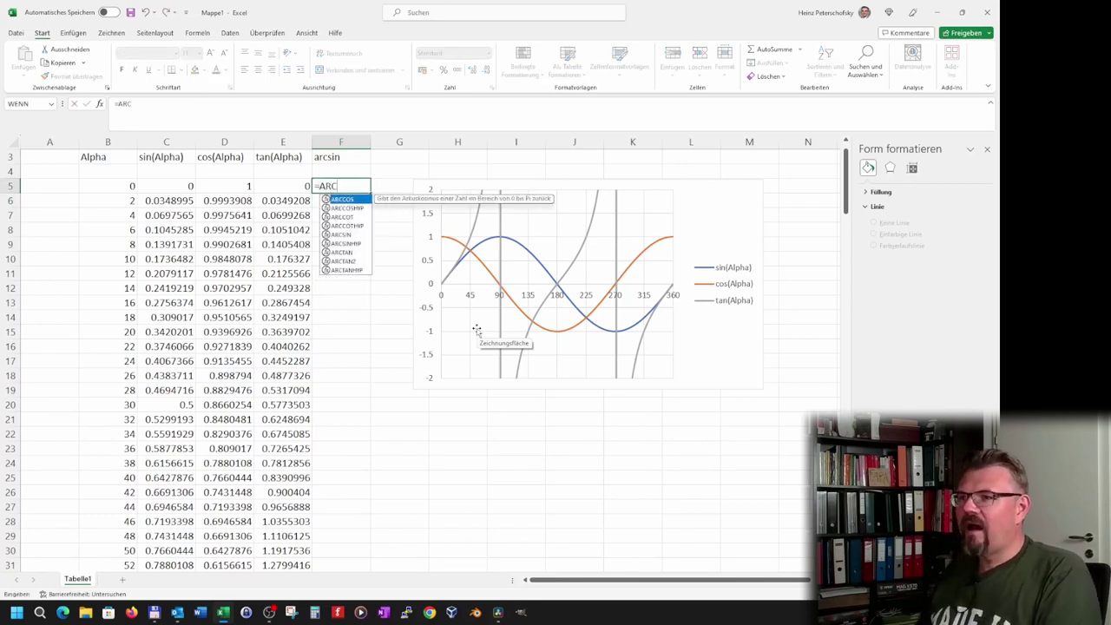
key(Down)
key(Down)
key(Down)
key(Down)
key(Return)
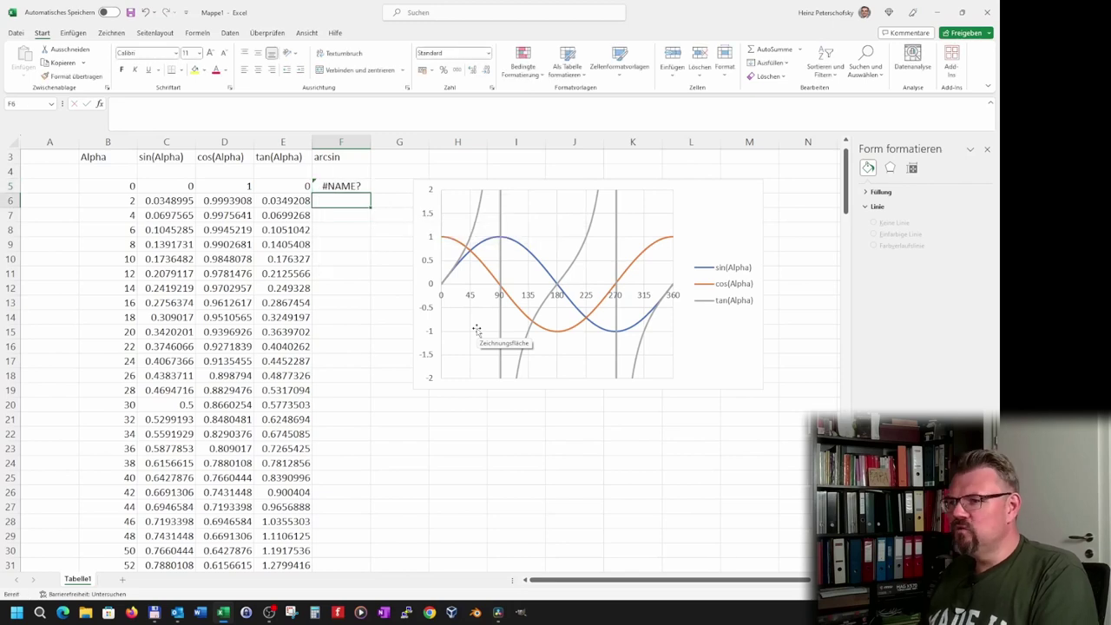
key(Up)
click(159, 102)
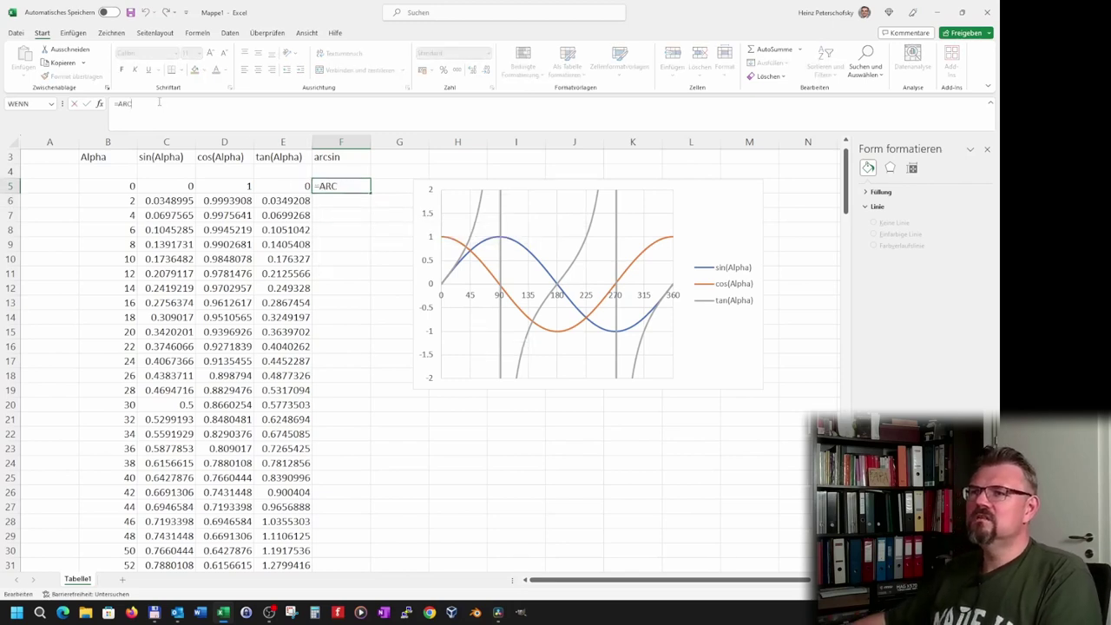
text(SKIN()
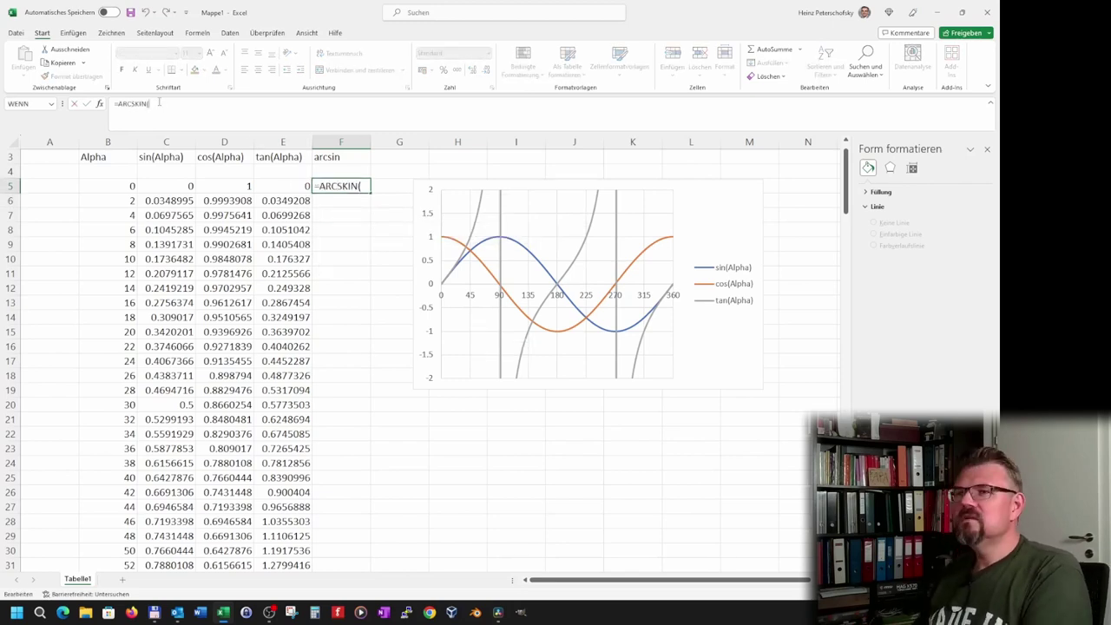
key(BackSpace)
key(BackSpace)
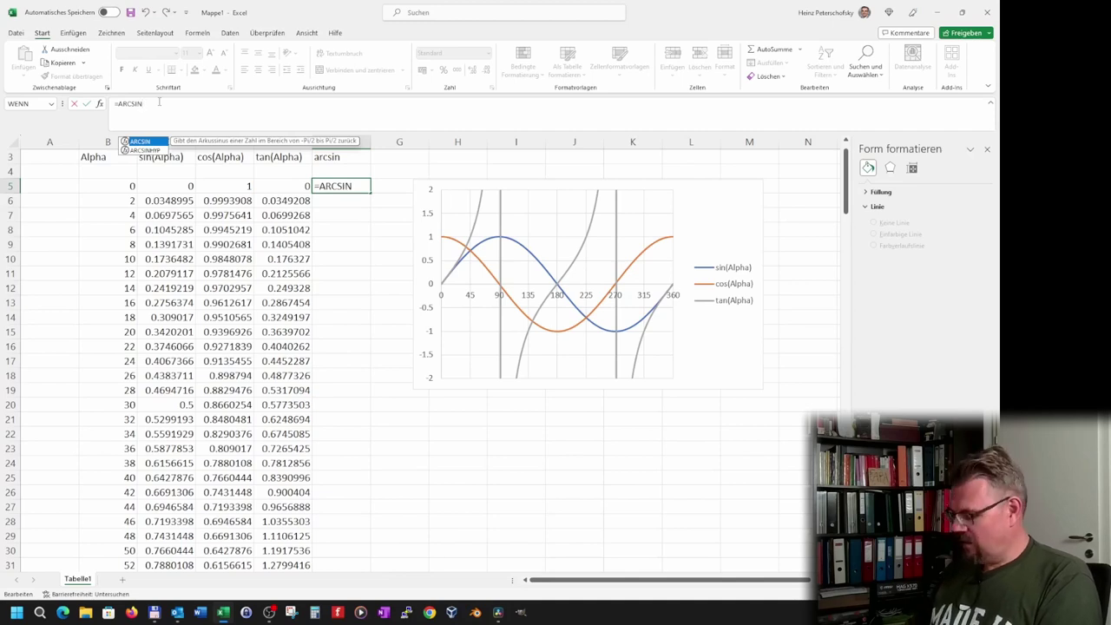
text(()
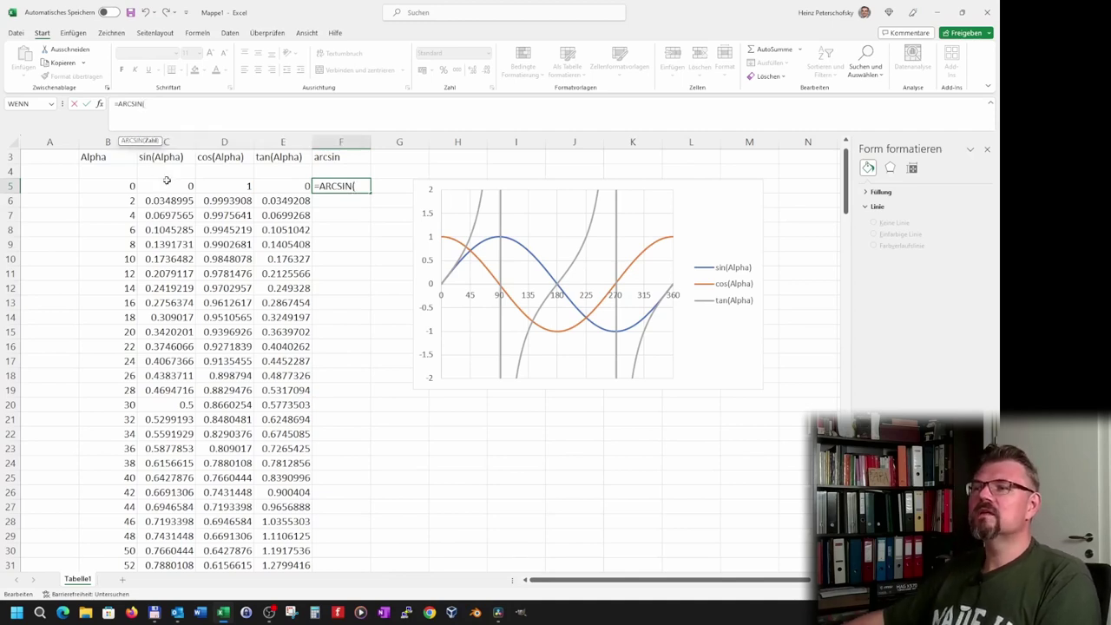
click(167, 186)
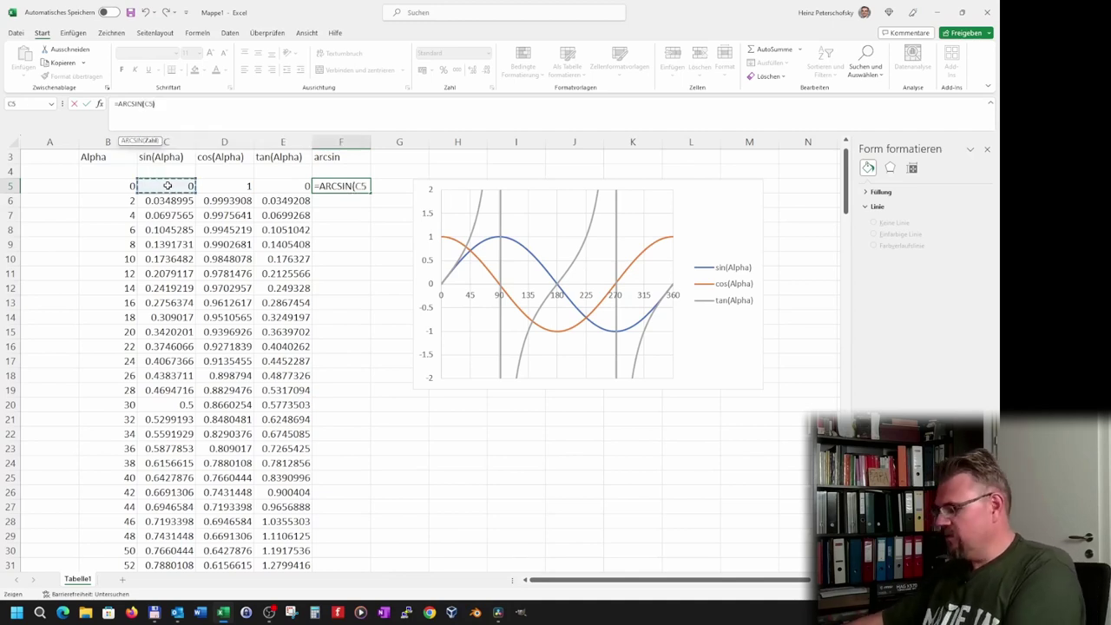
key(Return)
key(Up)
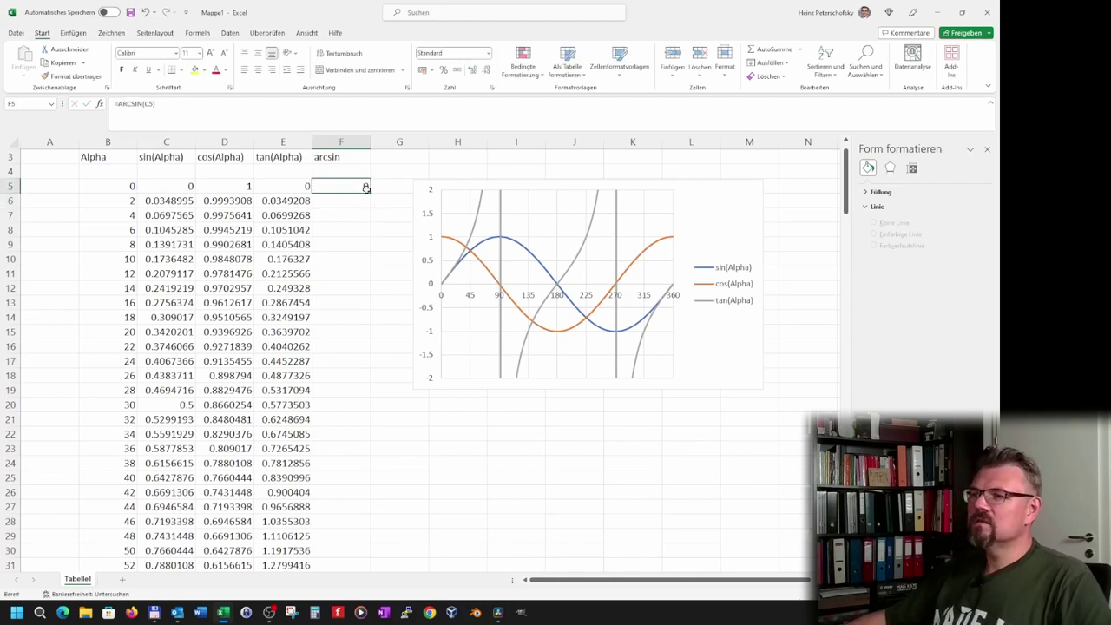
Fill =ARCSIN(C5) from F5 down column F through row 185
drag(369, 195, 350, 622)
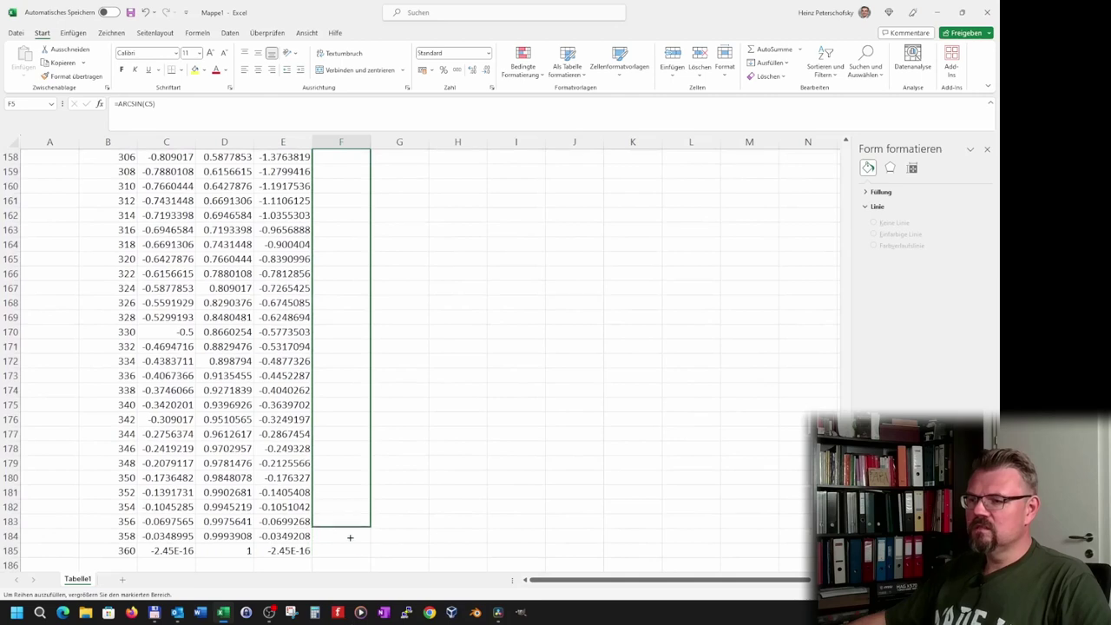
drag(350, 621, 348, 556)
scroll(419, 420, up, 9)
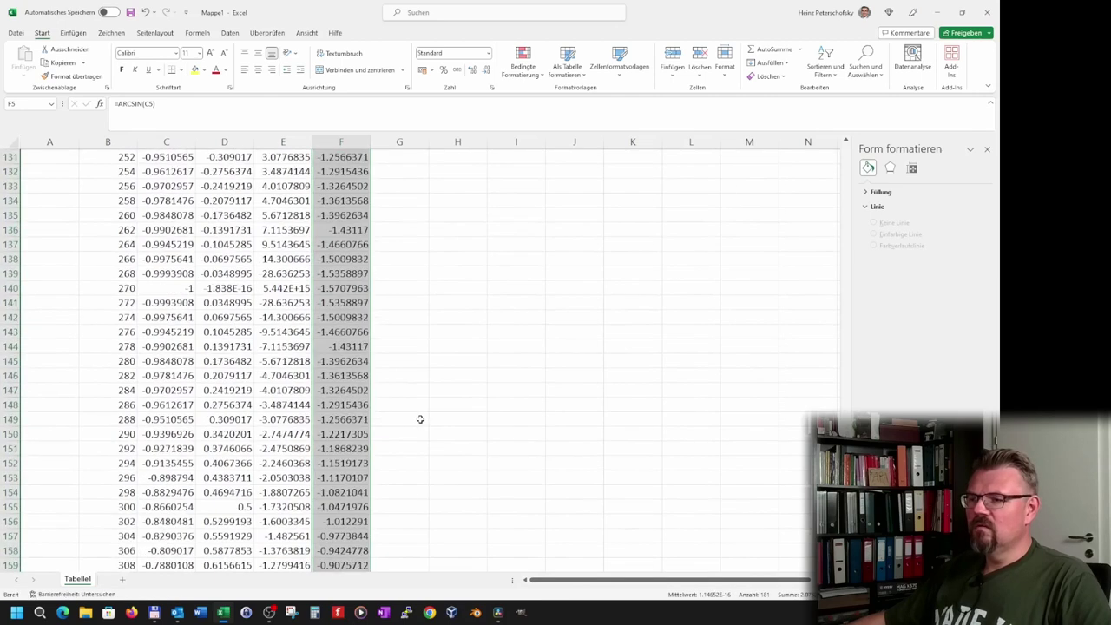
scroll(419, 419, up, 10)
scroll(419, 420, up, 19)
scroll(420, 419, up, 15)
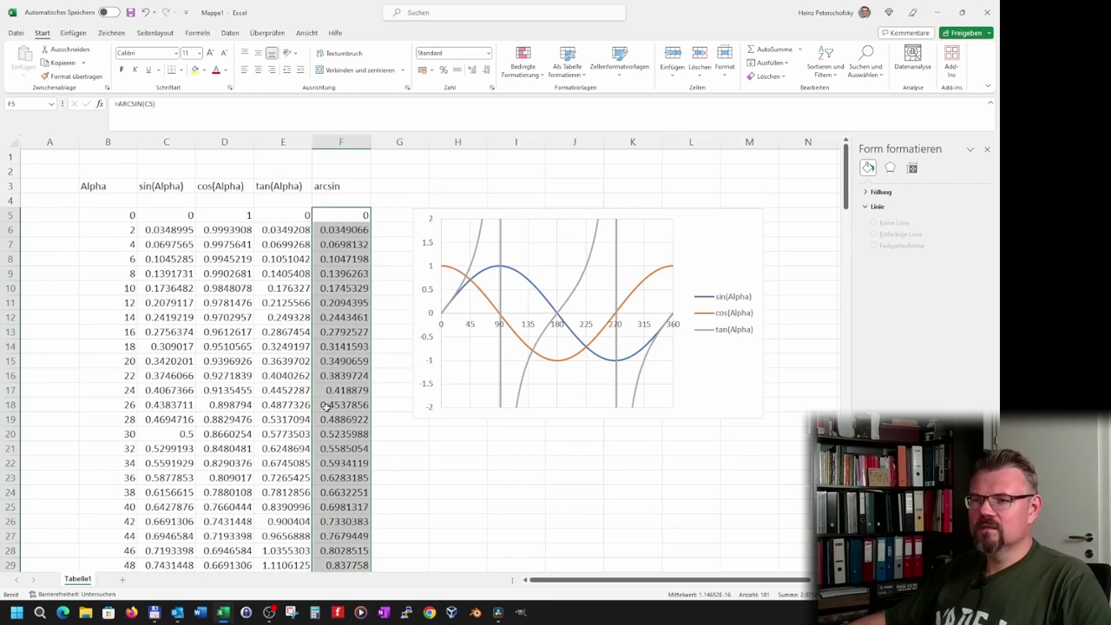
Check the arcsin result for the 180° row, then return to F5
scroll(202, 484, down, 5)
scroll(145, 419, down, 5)
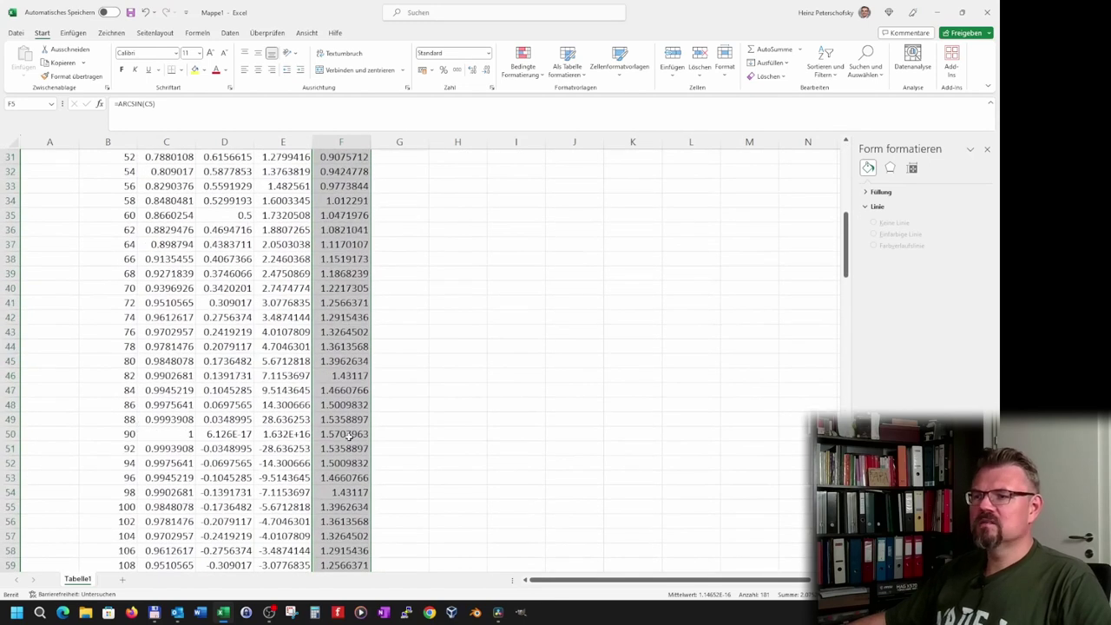
scroll(347, 437, down, 2)
scroll(339, 443, down, 5)
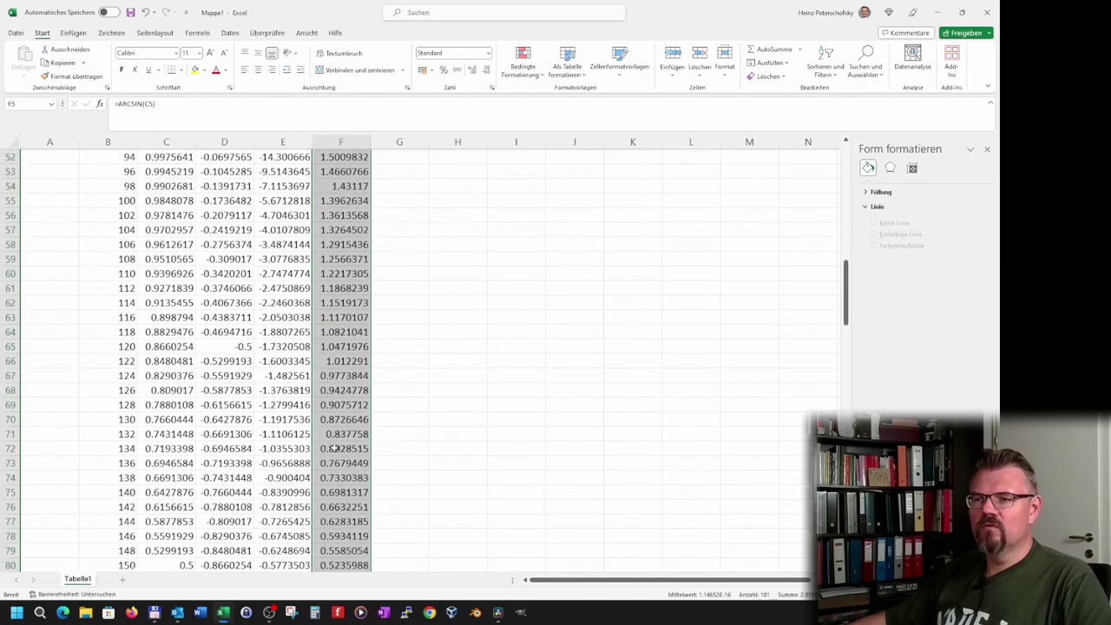
scroll(112, 531, down, 5)
scroll(128, 530, down, 4)
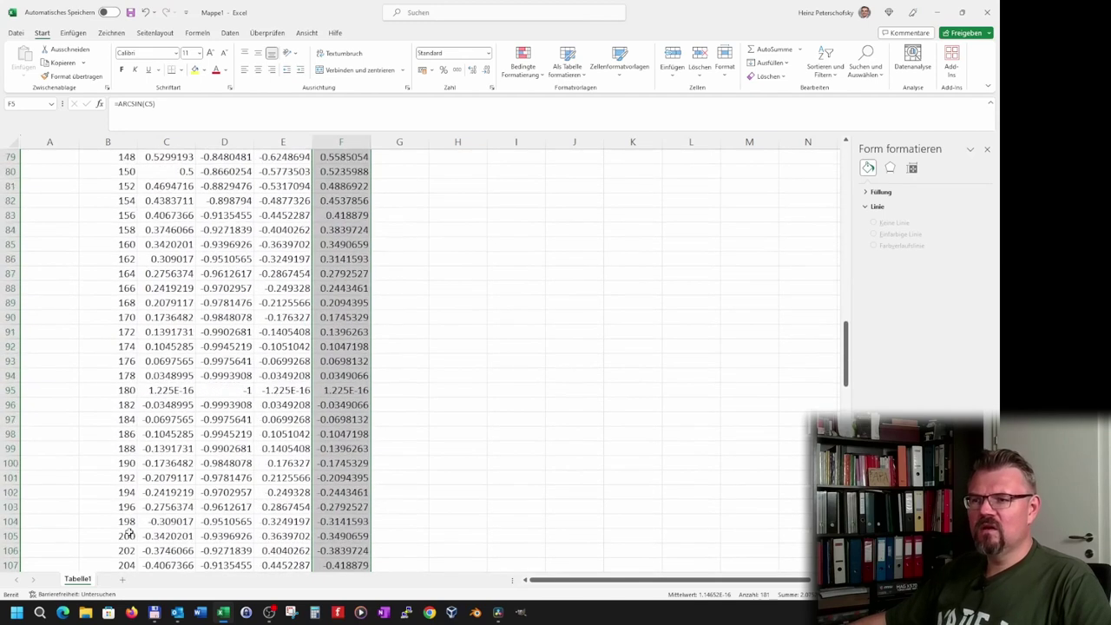
click(341, 390)
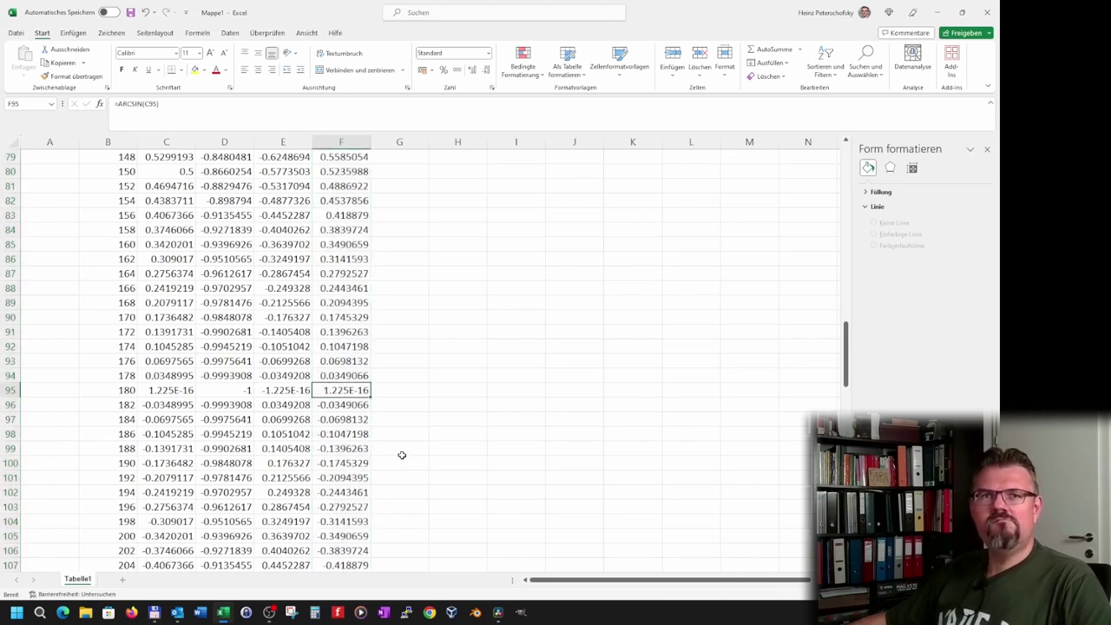
scroll(402, 453, up, 9)
scroll(402, 443, up, 17)
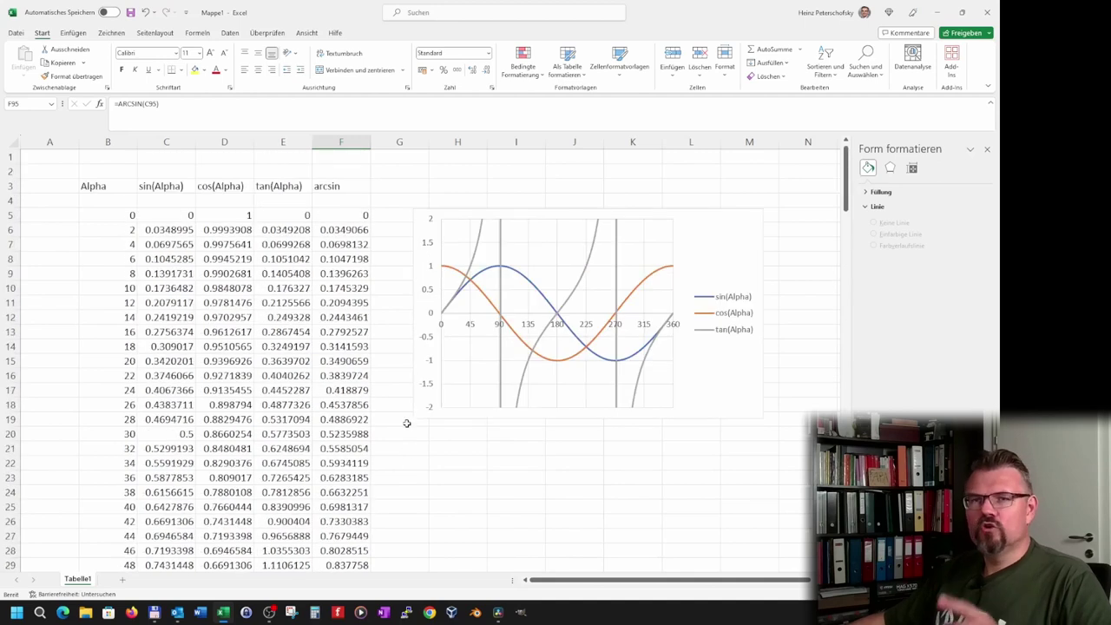
scroll(403, 421, down, 2)
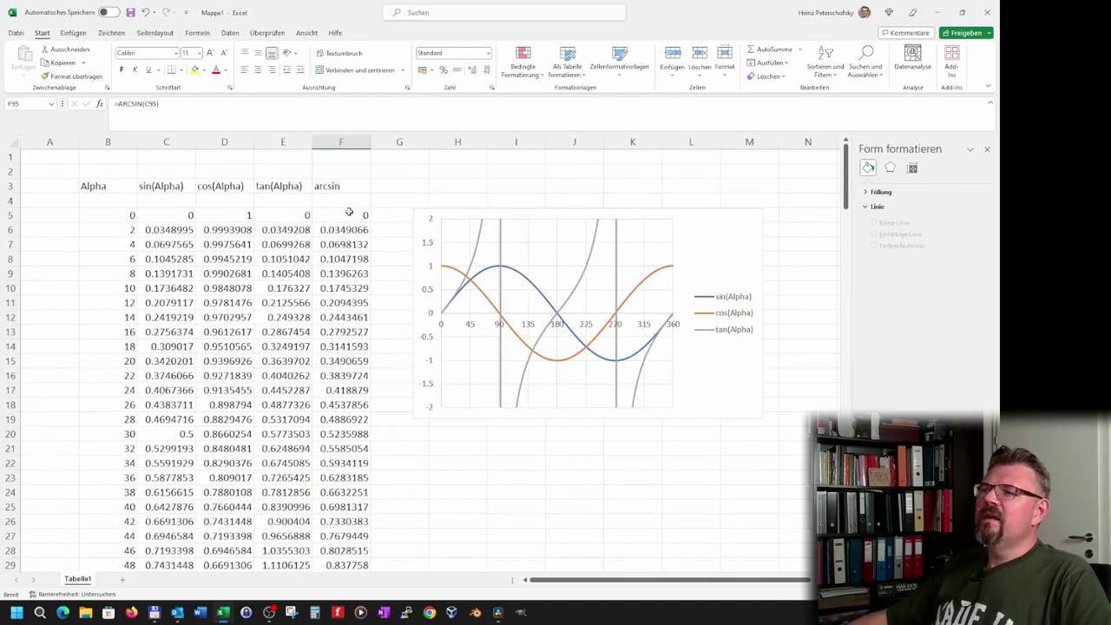
click(346, 214)
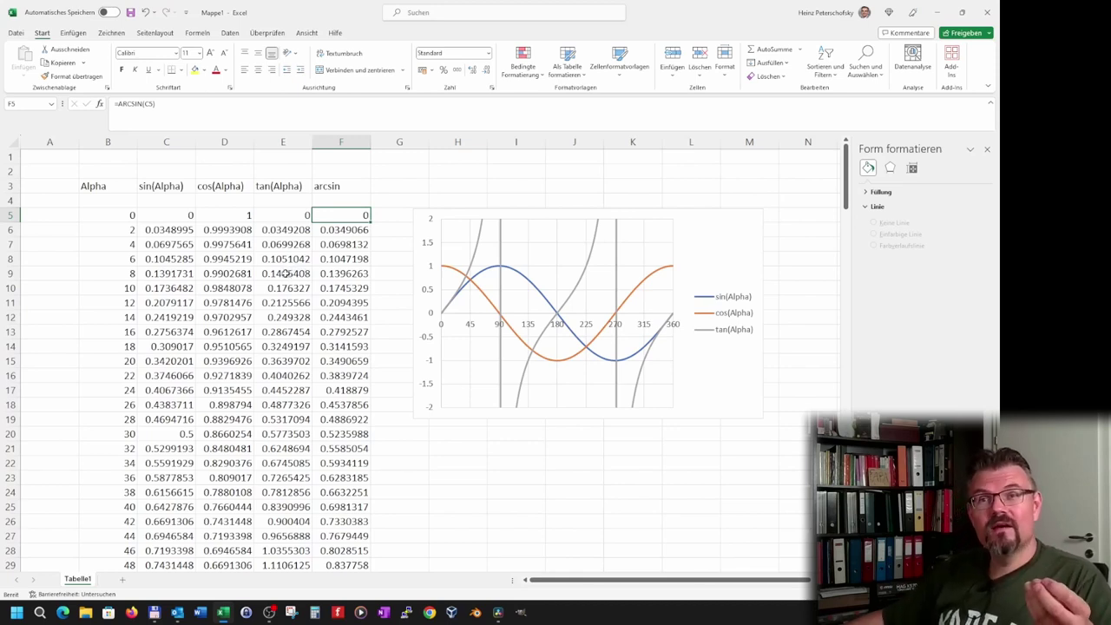
Wrap the F5 formula as =GRAD(ARCSIN(C5)) so it returns degrees
key(F2)
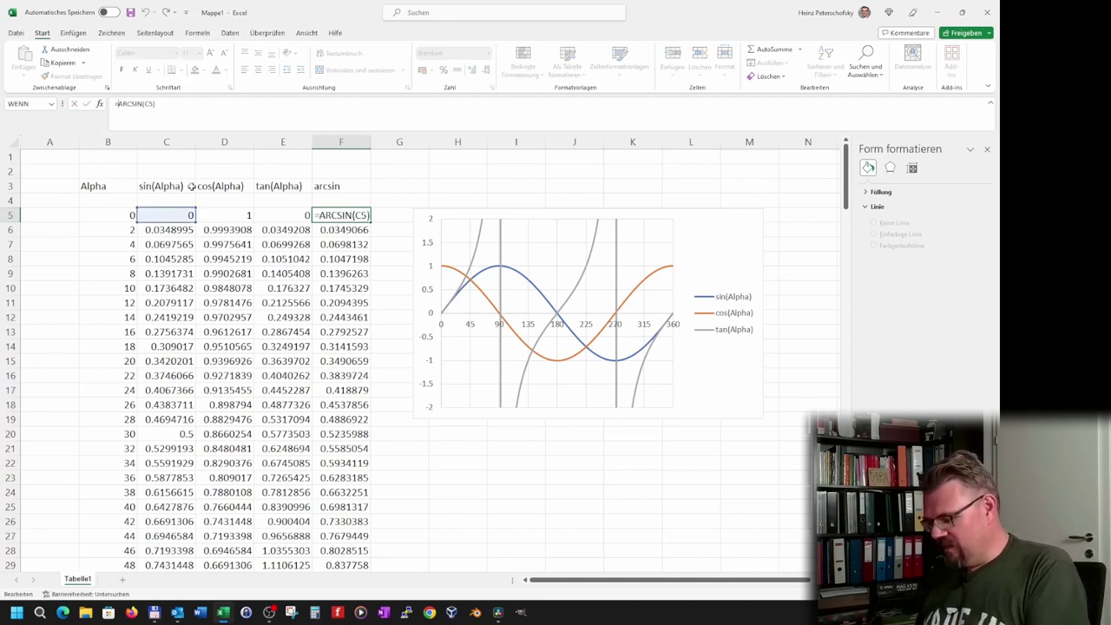
text(GRAD()
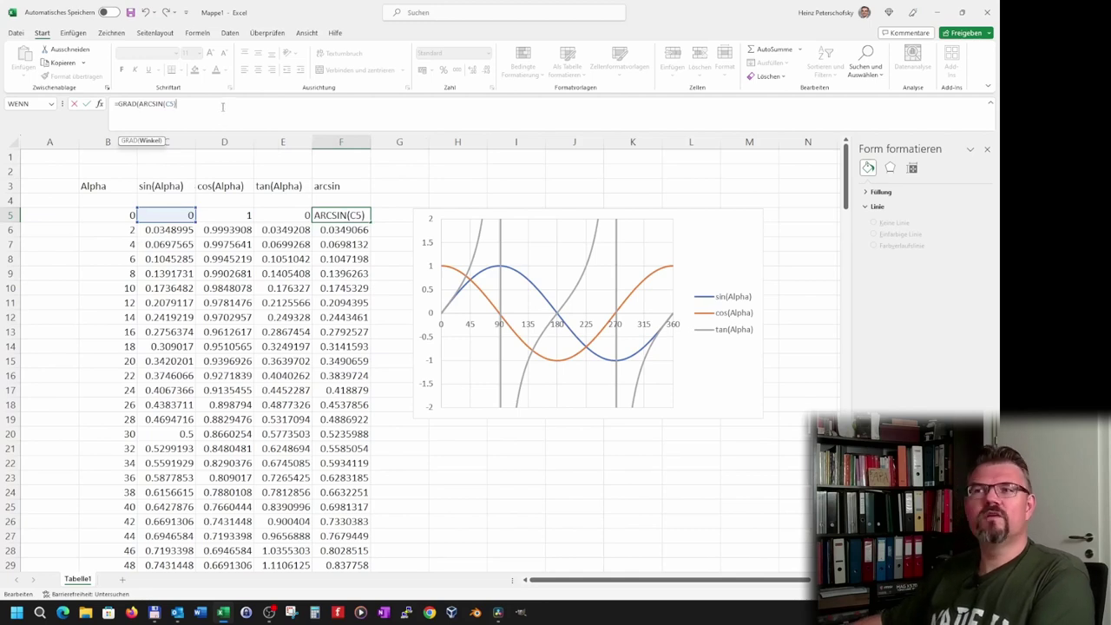
text())
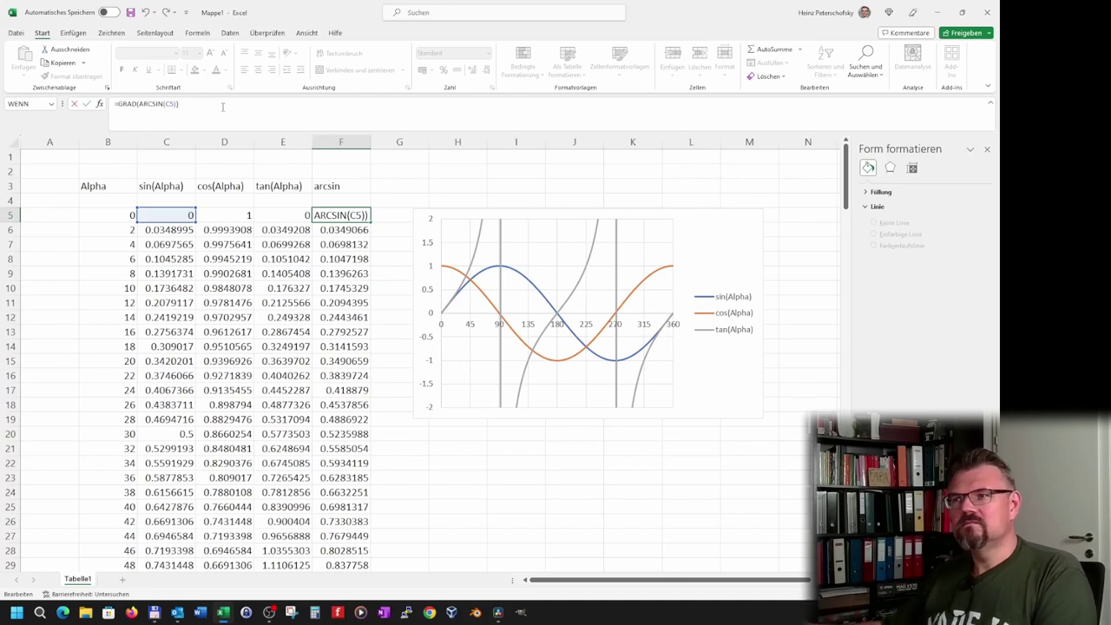
key(Return)
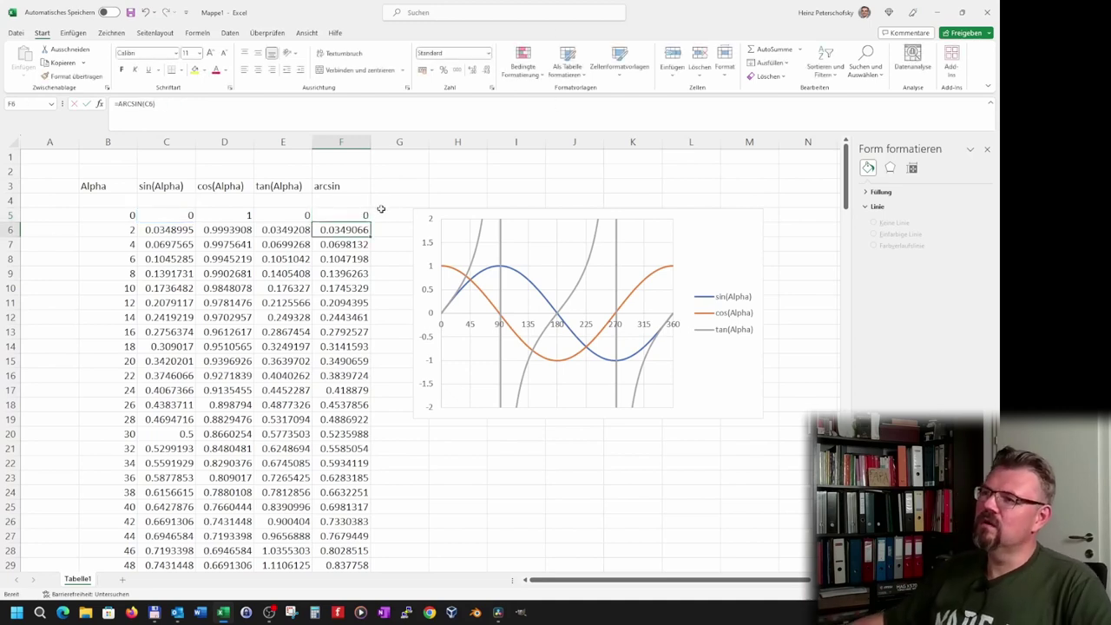
click(340, 218)
Fill the degree-based arcsin formula from F5 down through row 185
drag(369, 223, 354, 618)
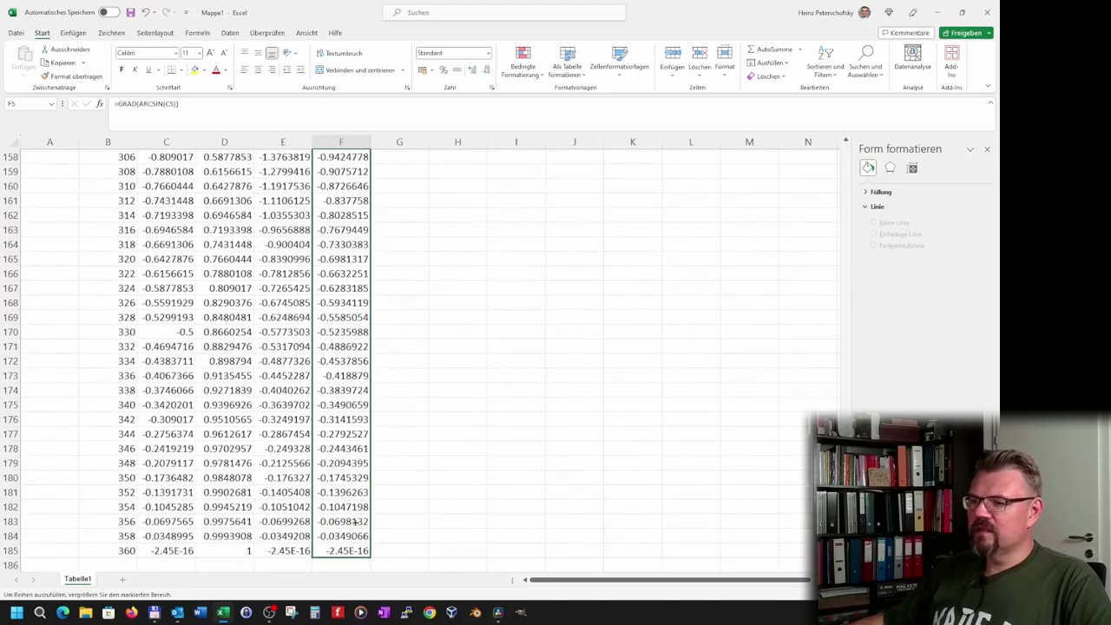
drag(354, 618, 356, 553)
scroll(399, 295, up, 1)
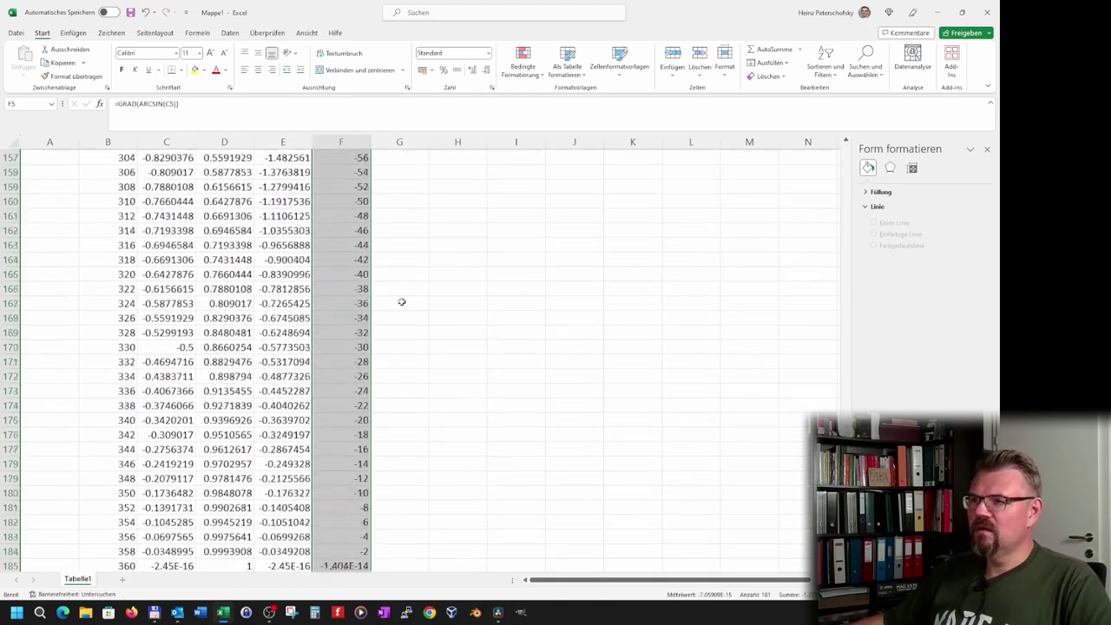
scroll(400, 295, up, 20)
scroll(400, 293, up, 14)
scroll(402, 291, up, 16)
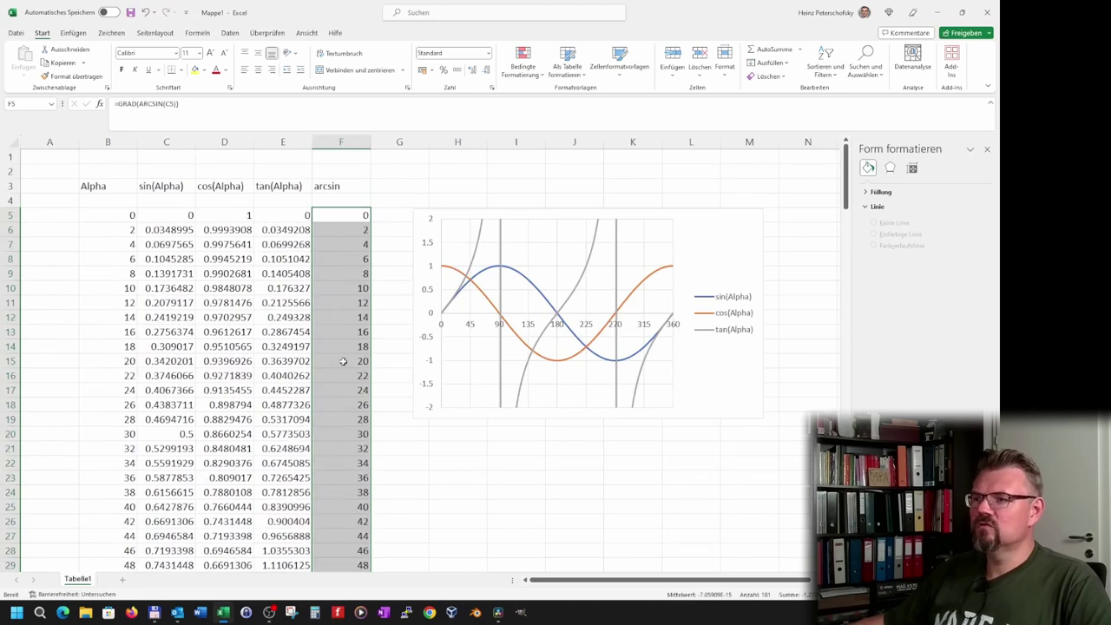
Check the arcsin results in column F for the 90°, 92° and 100° rows
scroll(339, 414, down, 4)
scroll(339, 415, down, 3)
scroll(339, 416, down, 1)
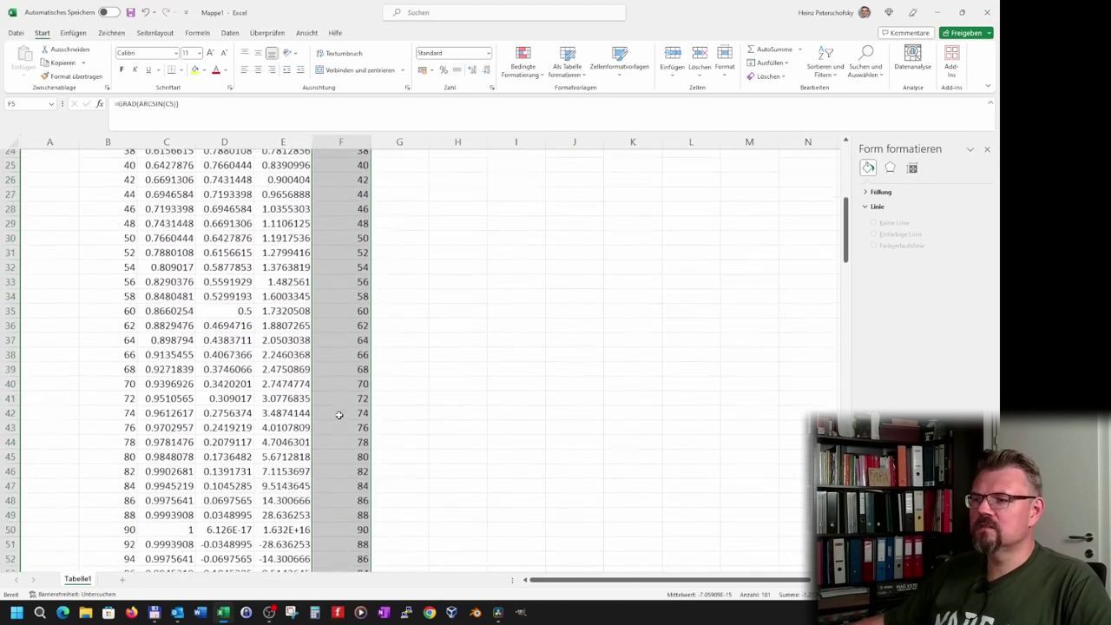
scroll(338, 415, down, 2)
scroll(339, 415, down, 2)
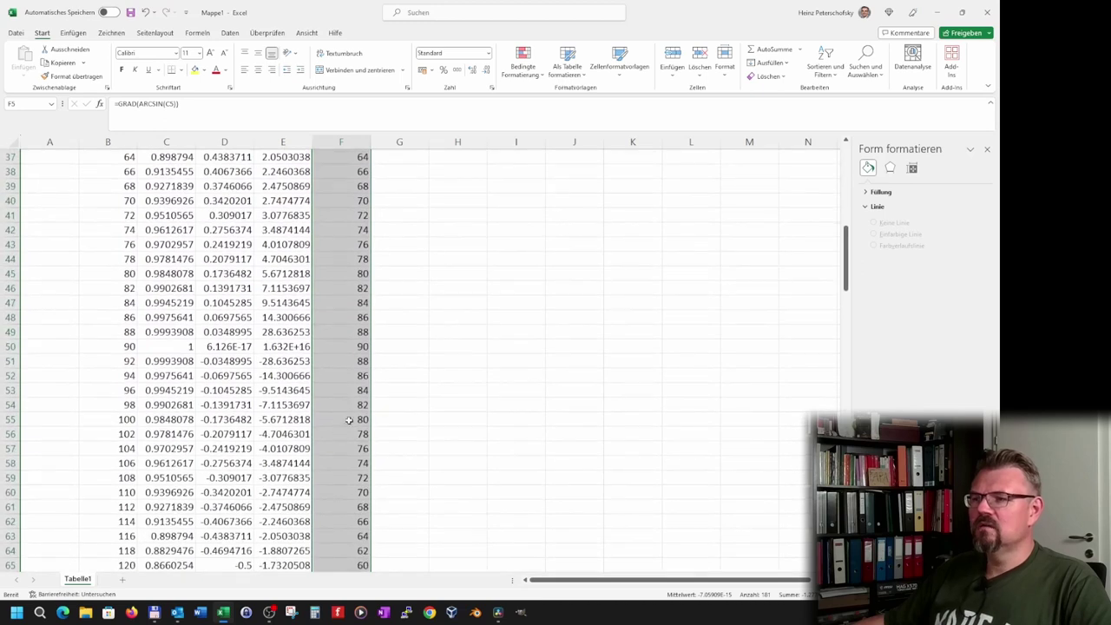
click(349, 420)
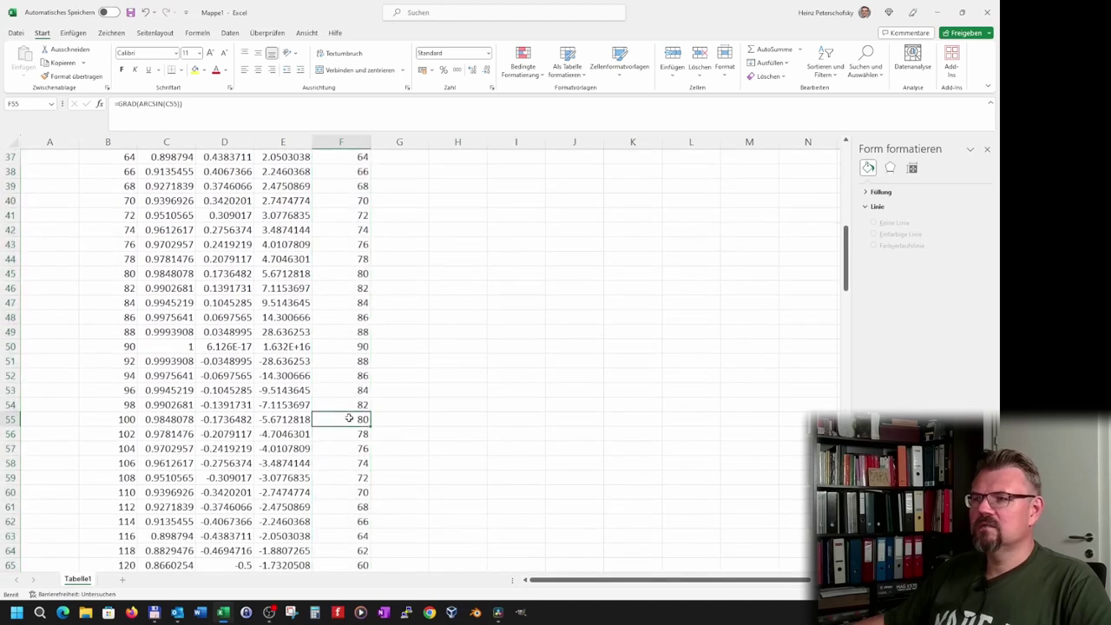
click(346, 347)
click(345, 363)
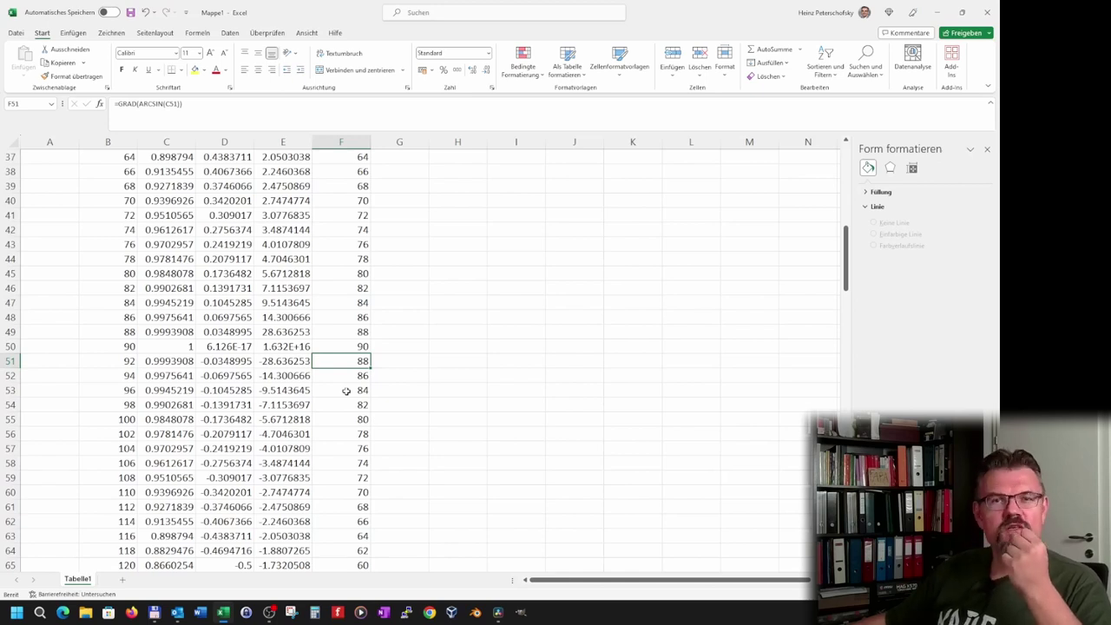
Compare the sine values in column C for 88° and 92°
scroll(345, 391, up, 6)
scroll(346, 390, up, 1)
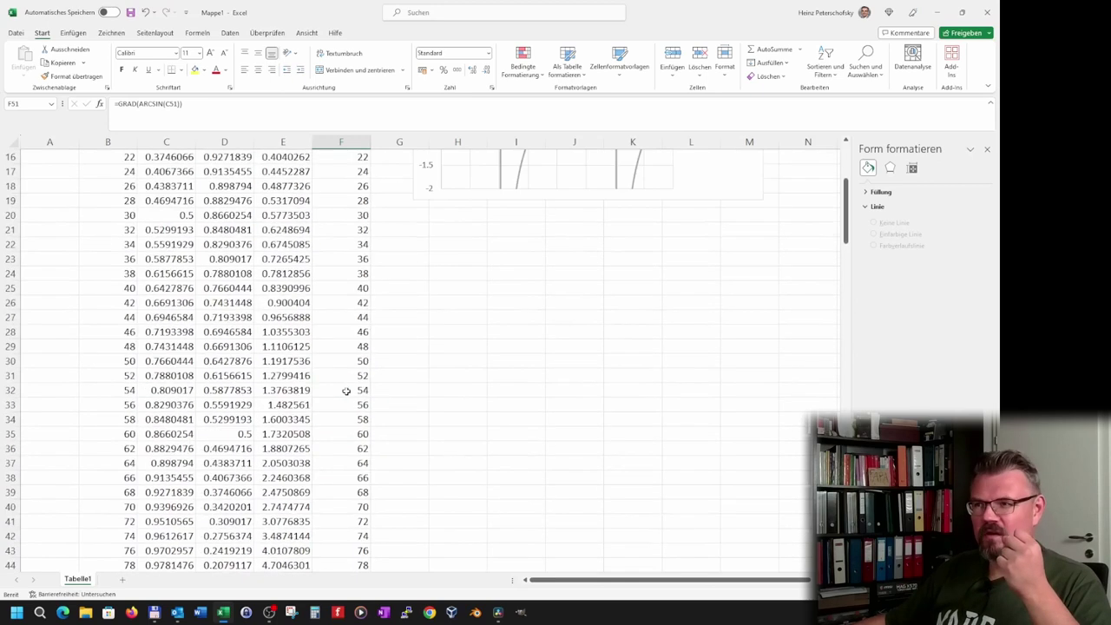
scroll(345, 391, up, 2)
scroll(346, 391, up, 3)
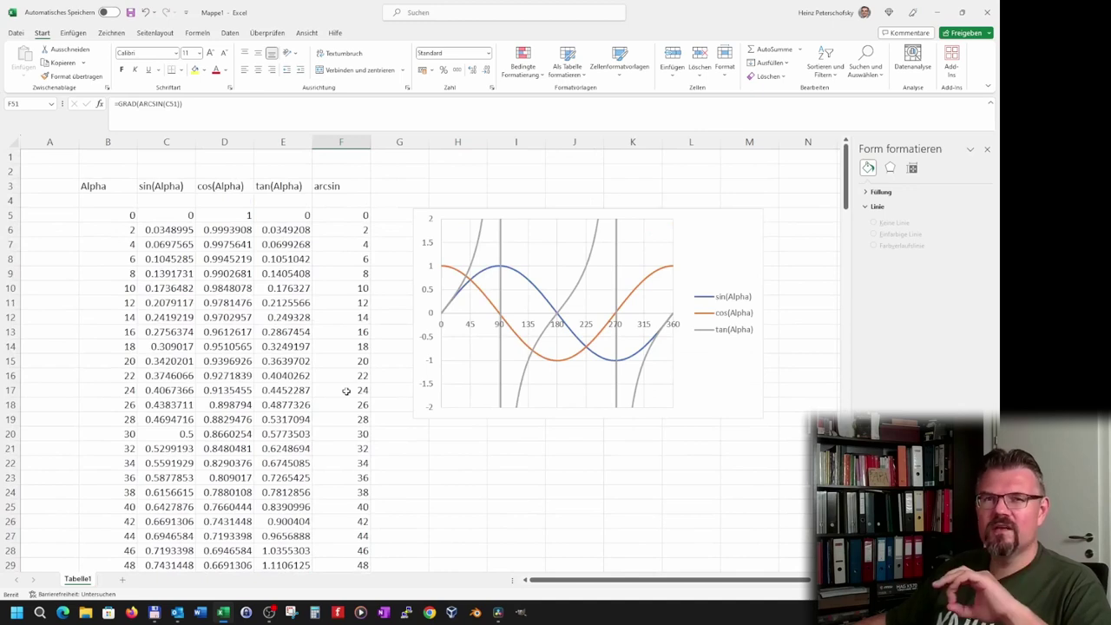
scroll(346, 391, down, 5)
scroll(345, 391, down, 1)
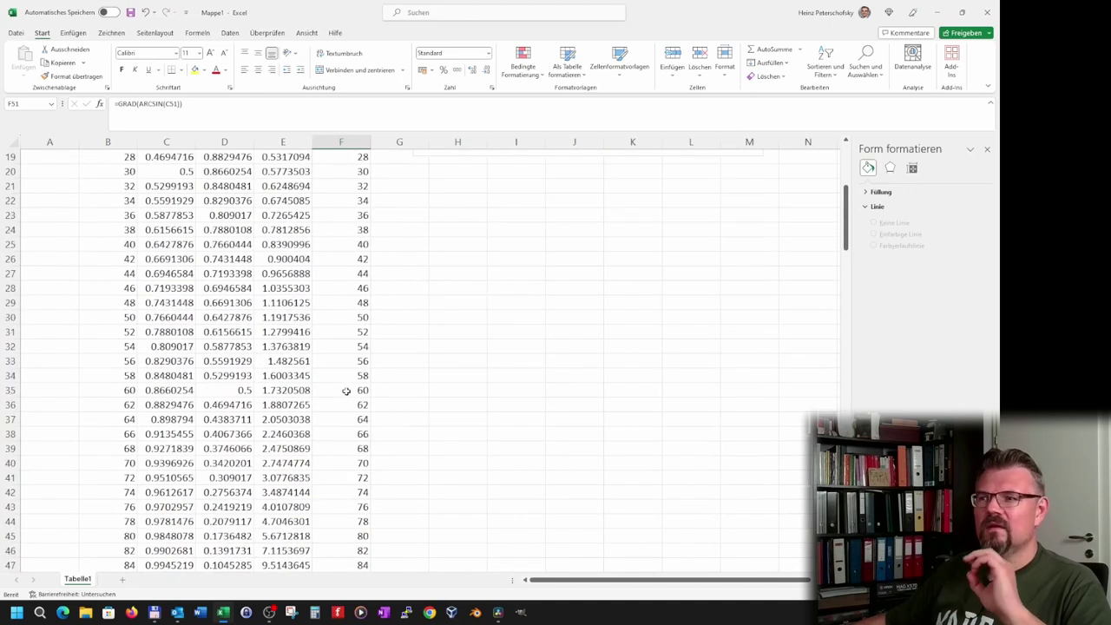
scroll(346, 391, down, 7)
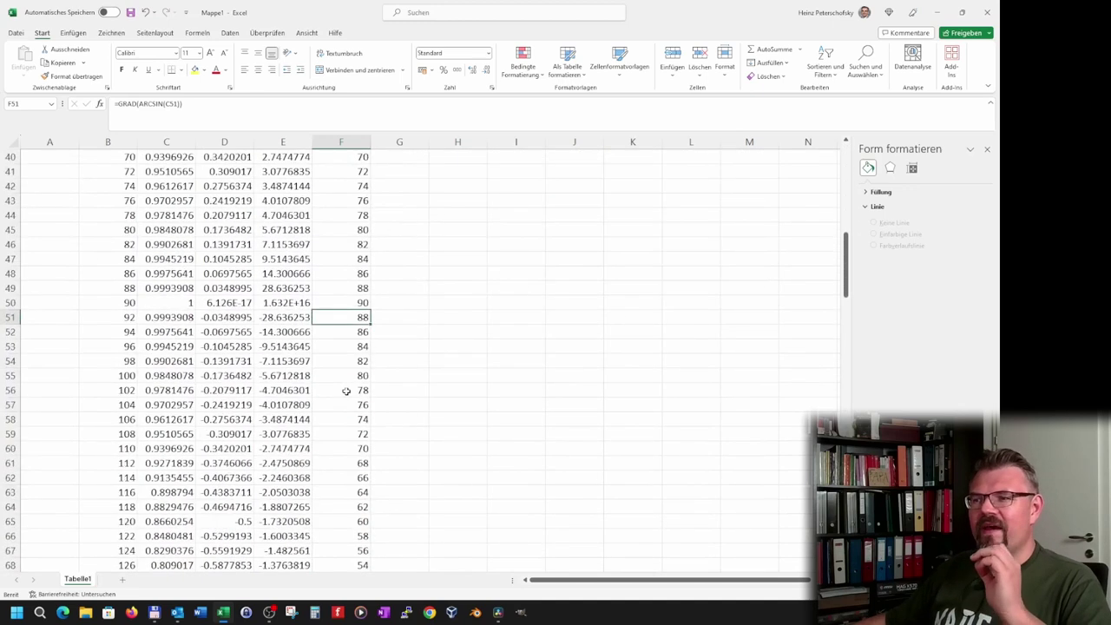
click(174, 289)
ctrl+click(181, 318)
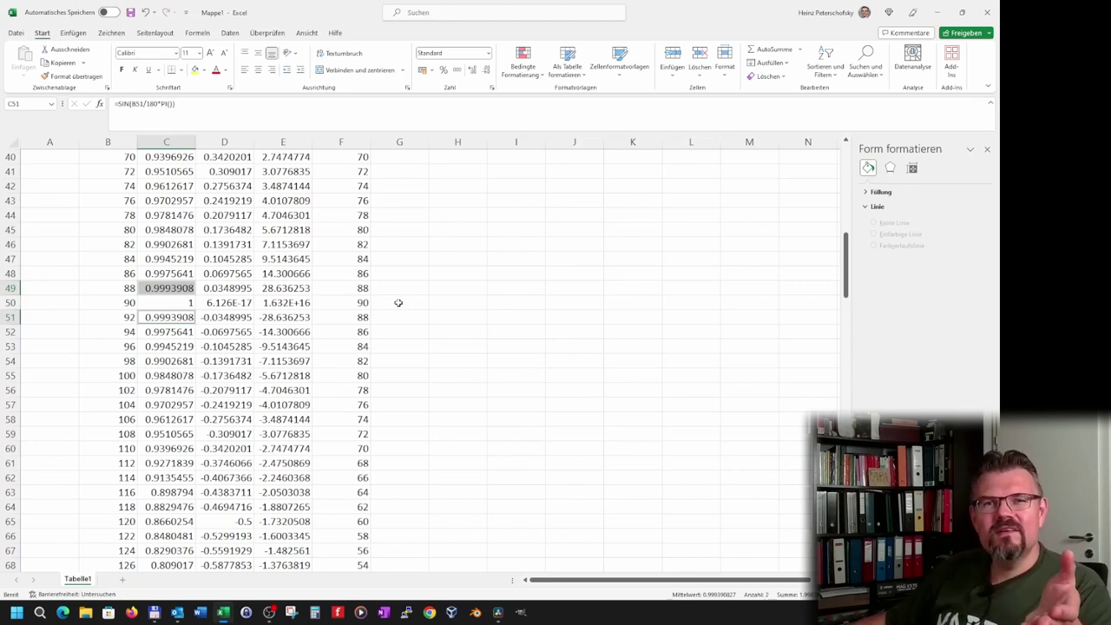
click(397, 303)
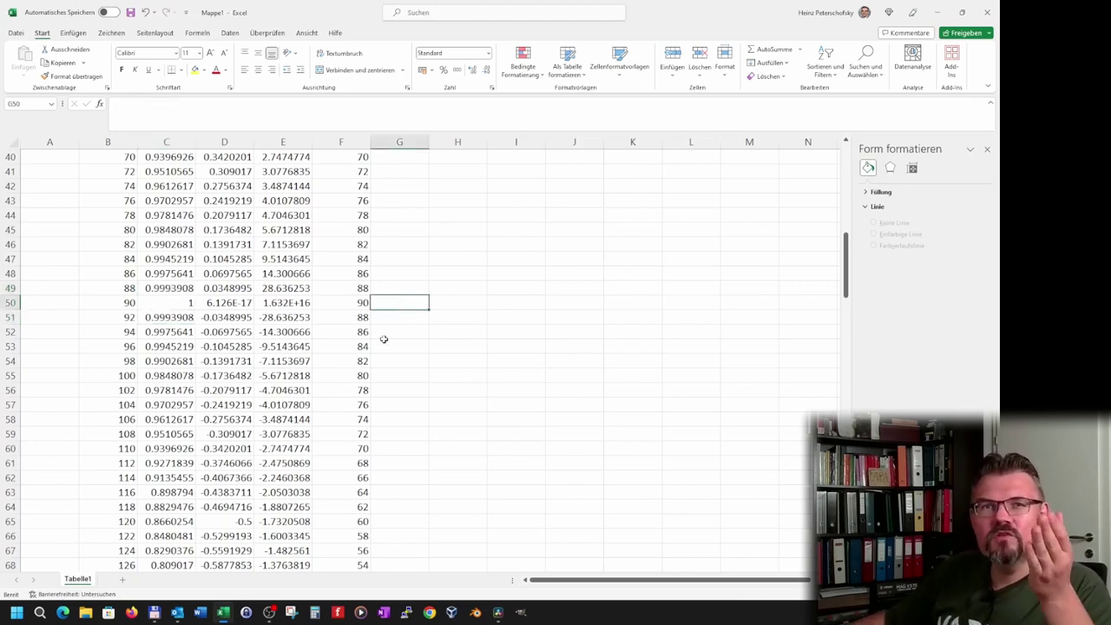
Move the chart slightly to the right
scroll(384, 333, up, 6)
scroll(382, 336, up, 7)
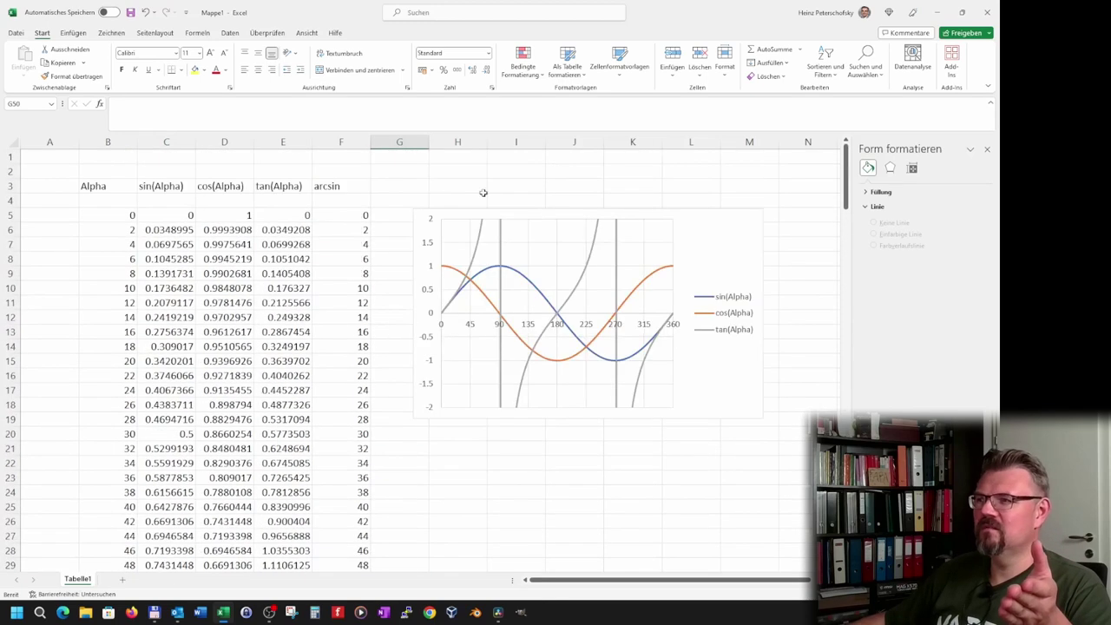
drag(503, 210, 557, 204)
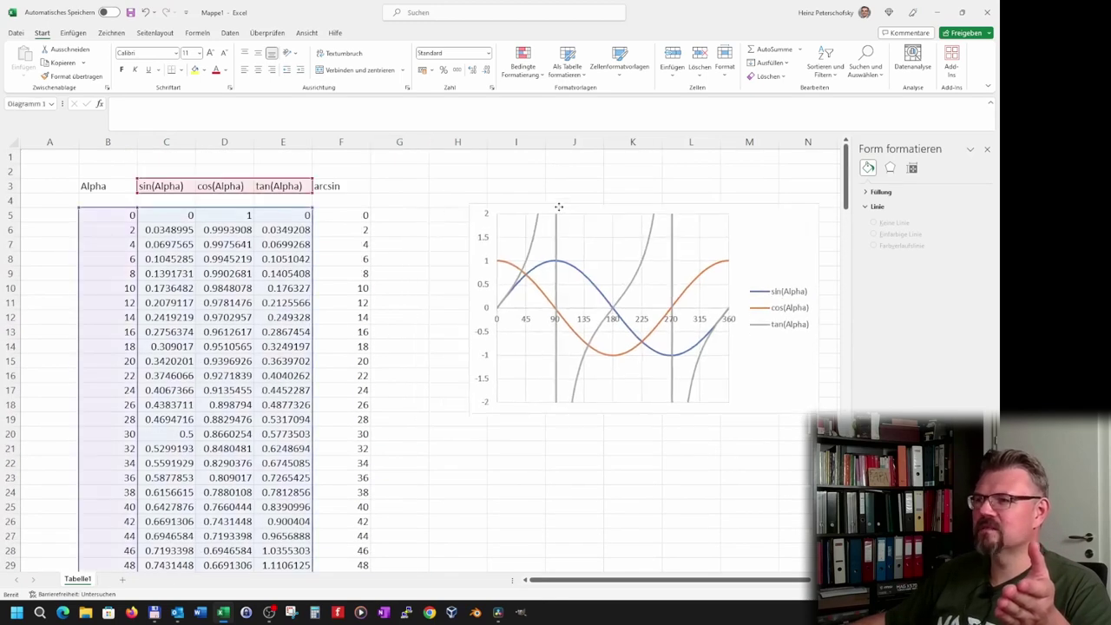
Enter the heading 'arccos' in cell G3
click(400, 186)
text(ar)
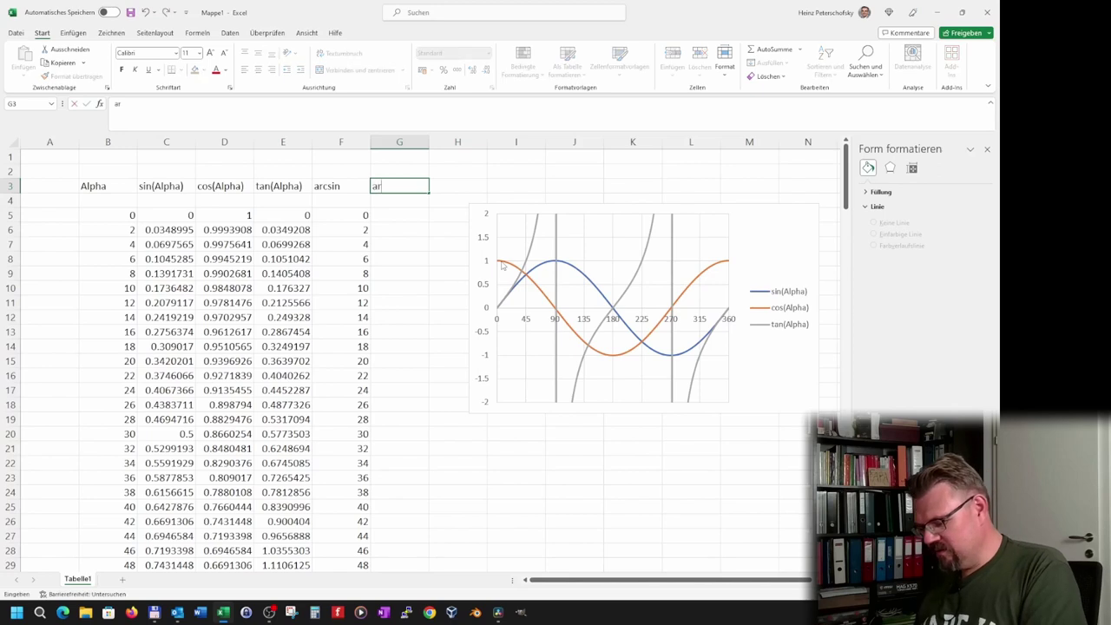
text(ccos)
key(Return)
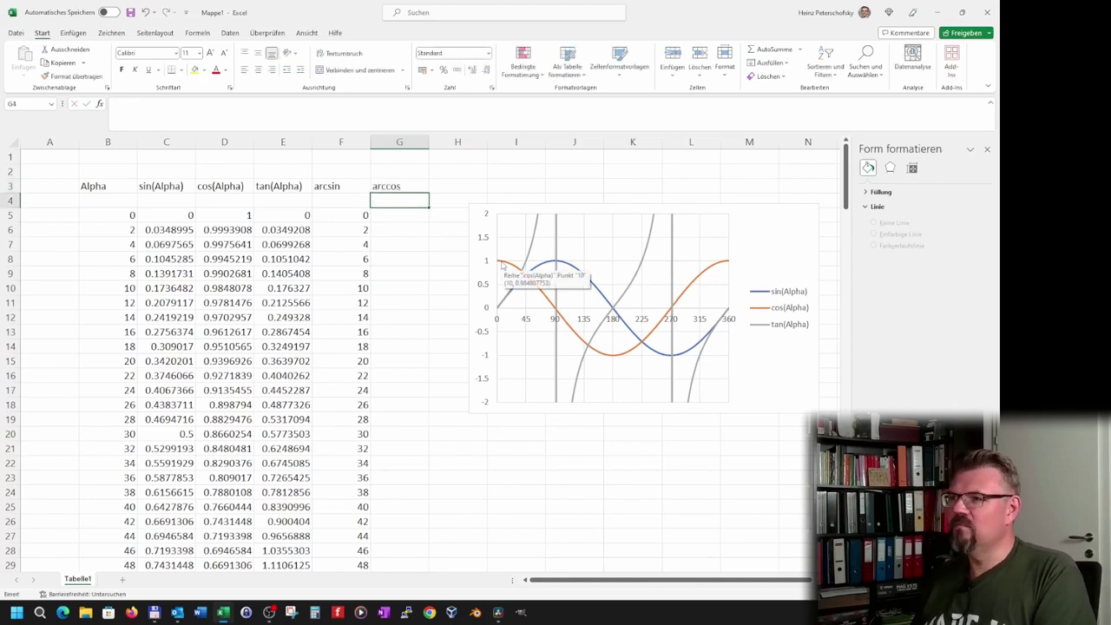
key(Return)
Enter =GRAD(ARCCOS(D5)) in G5 to get the arccosine of D5 in degrees
text(=)
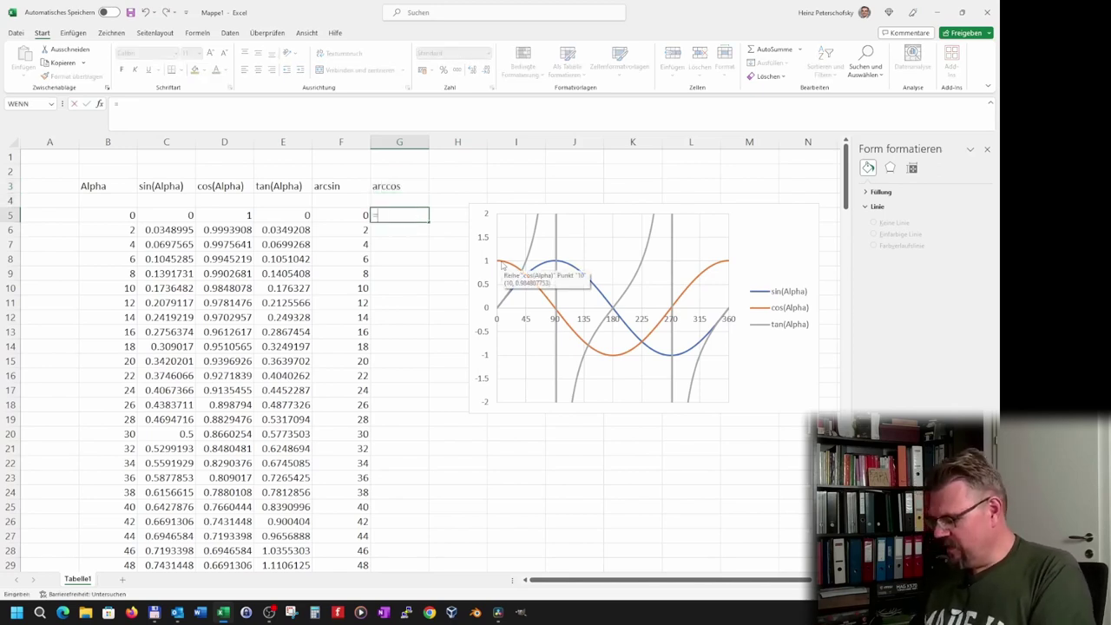
text(GR)
key(Tab)
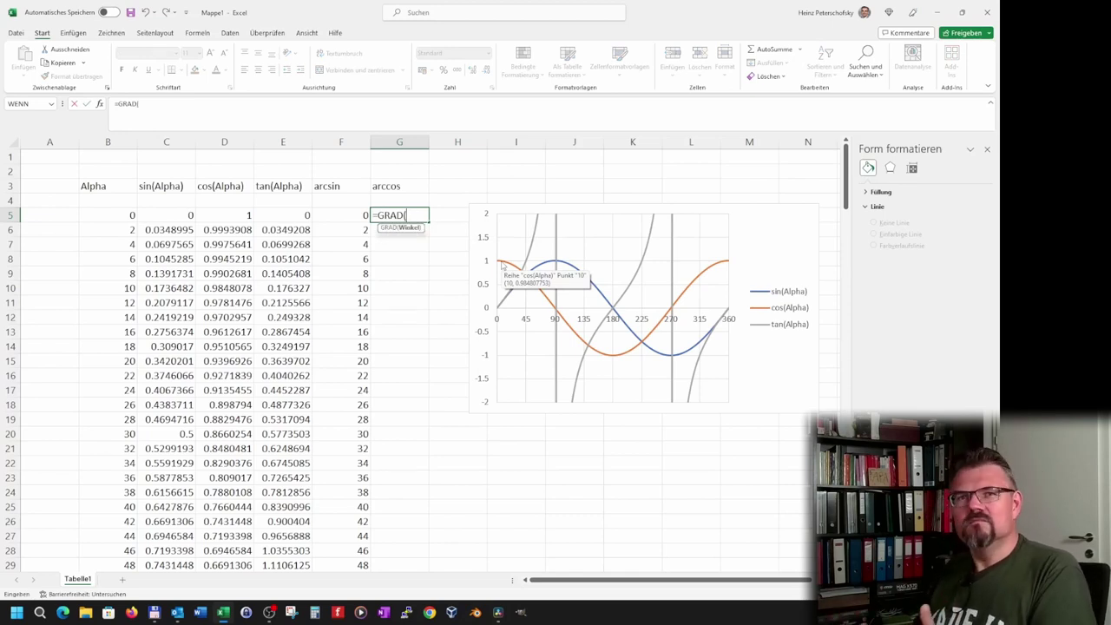
text(ARC)
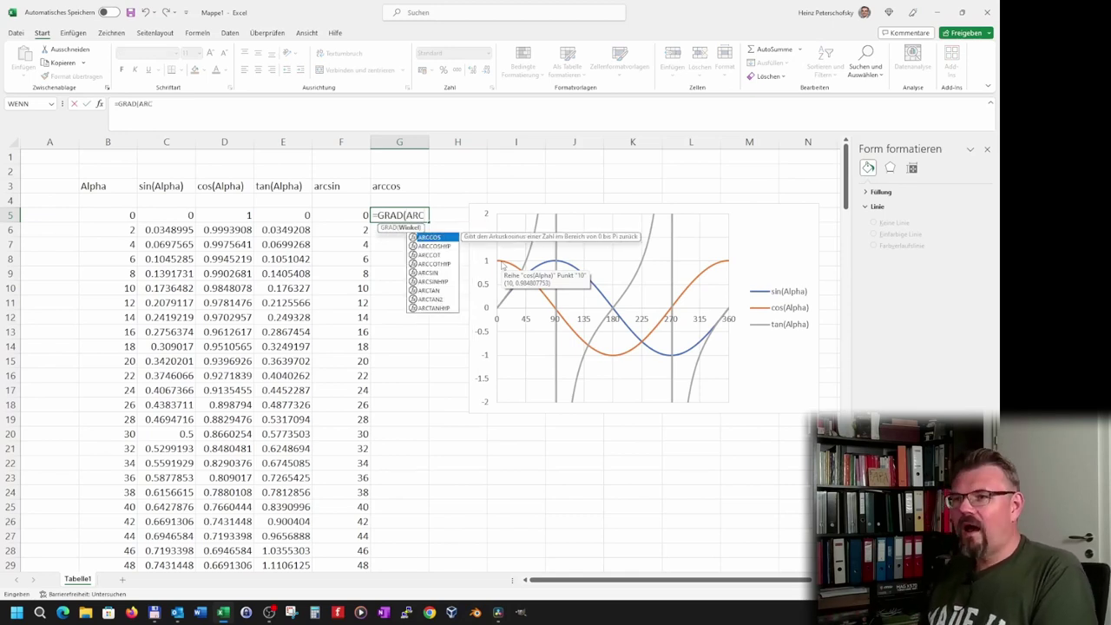
text(COS)
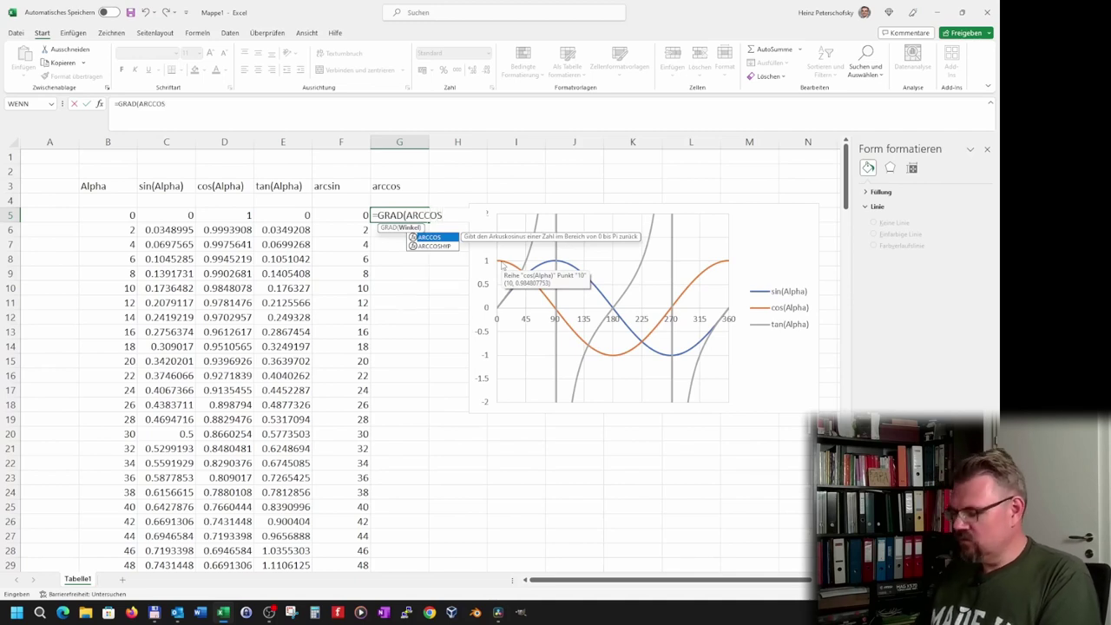
text(()
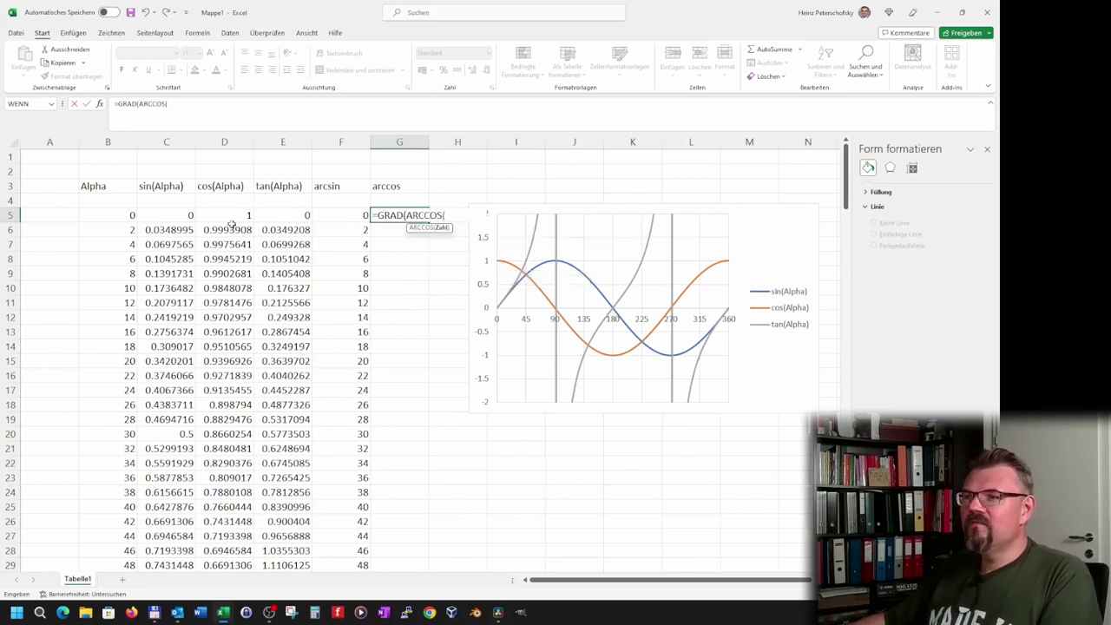
click(232, 225)
click(221, 215)
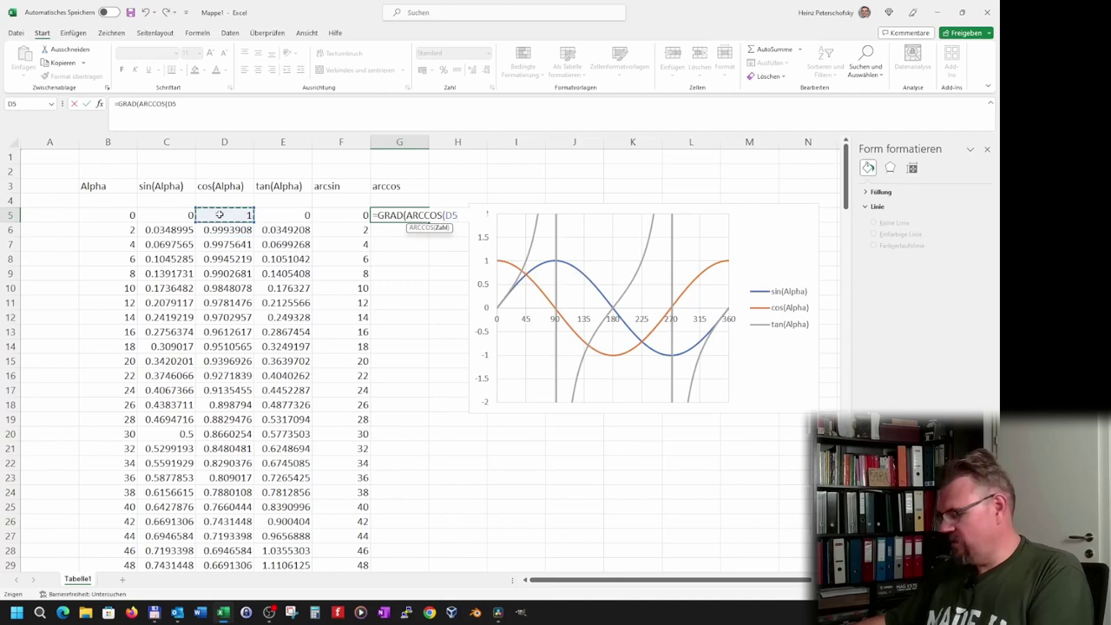
text()))
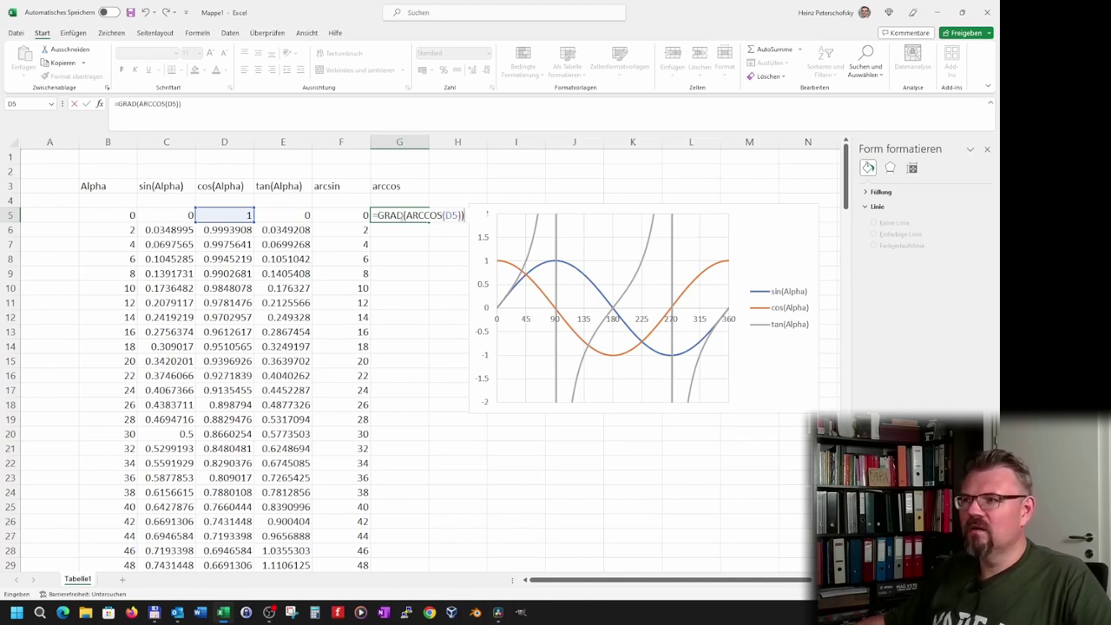
key(Return)
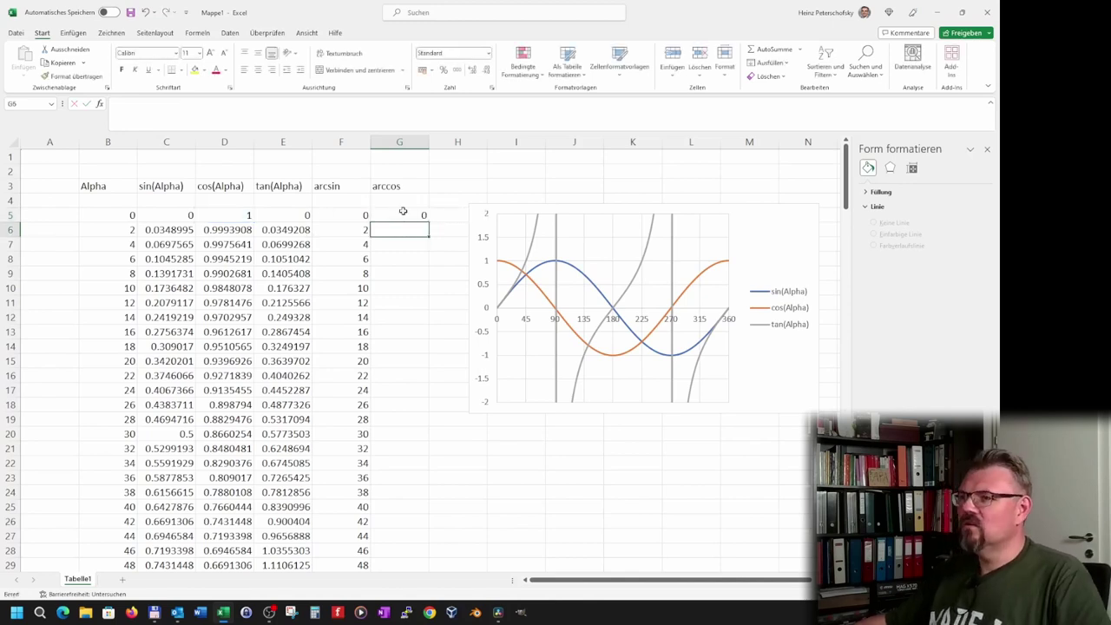
Fill the G5 arccos formula down column G to row 185
click(403, 212)
drag(430, 223, 433, 622)
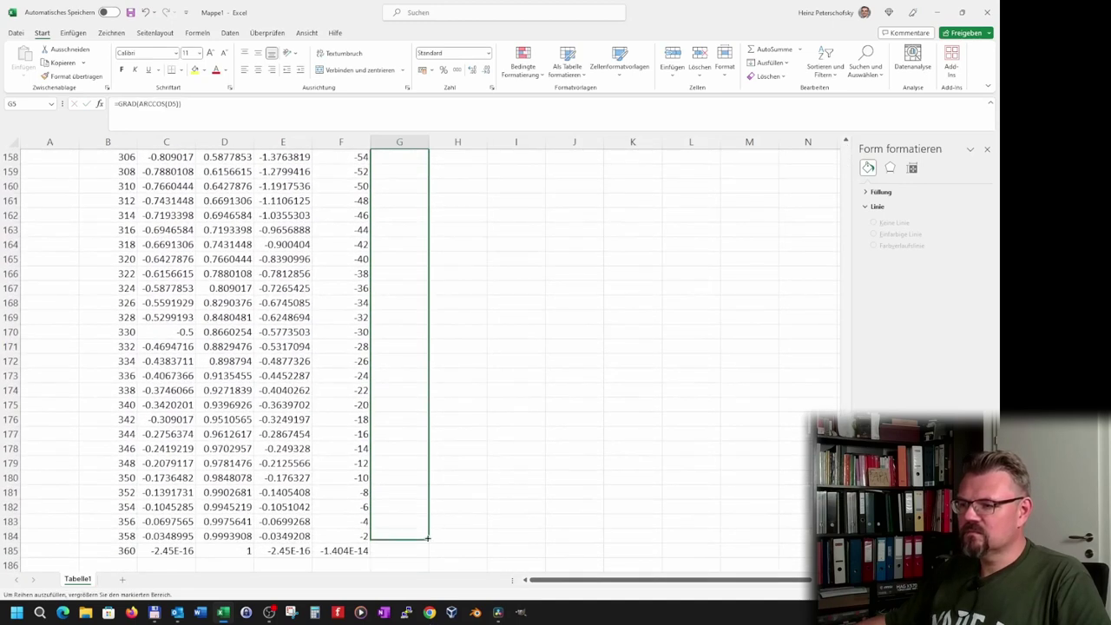
drag(434, 622, 431, 556)
Check the column G arccos results, which peak at 180 around Alpha 180 (row 96)
scroll(478, 408, up, 10)
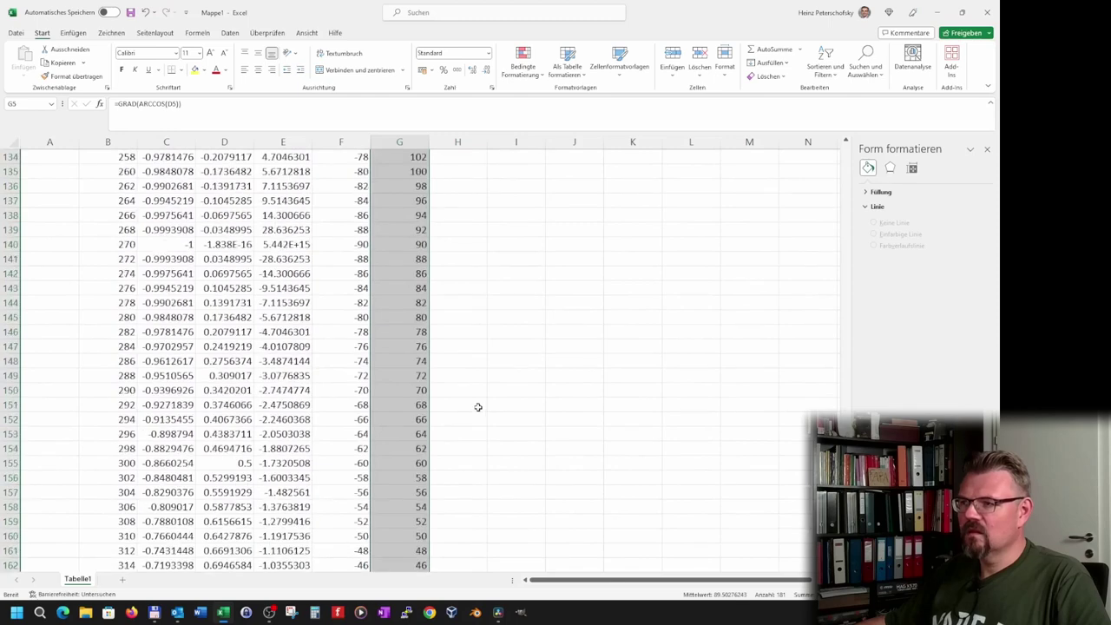
scroll(476, 400, up, 4)
scroll(469, 377, up, 17)
scroll(467, 375, up, 16)
scroll(465, 374, up, 5)
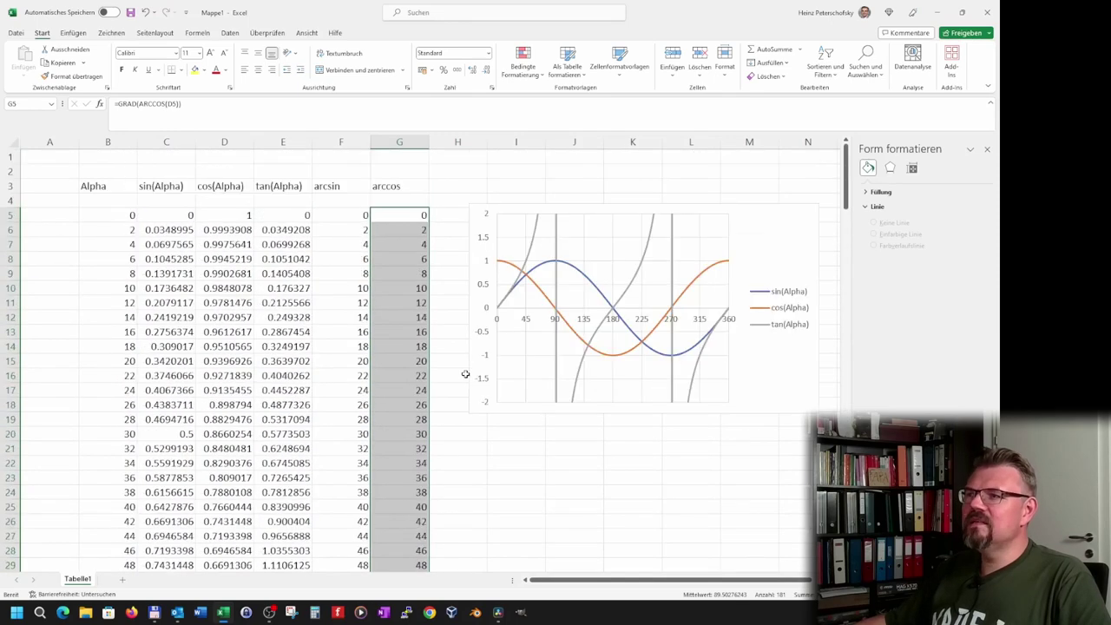
scroll(442, 459, down, 7)
scroll(432, 409, down, 4)
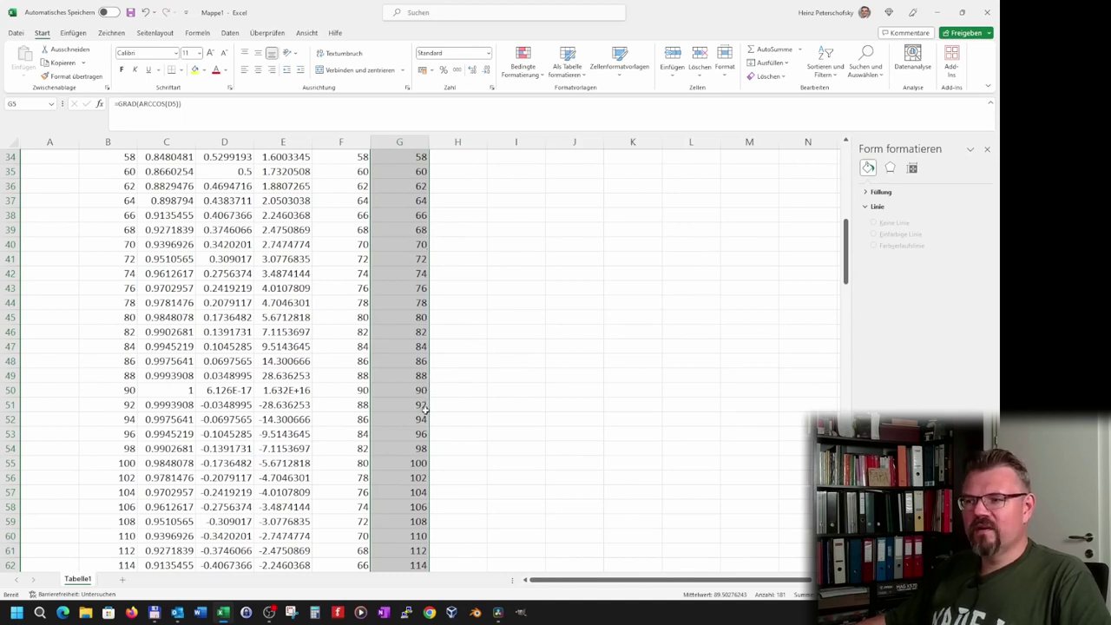
scroll(425, 410, down, 2)
scroll(425, 410, down, 2)
scroll(425, 410, down, 3)
scroll(425, 411, down, 2)
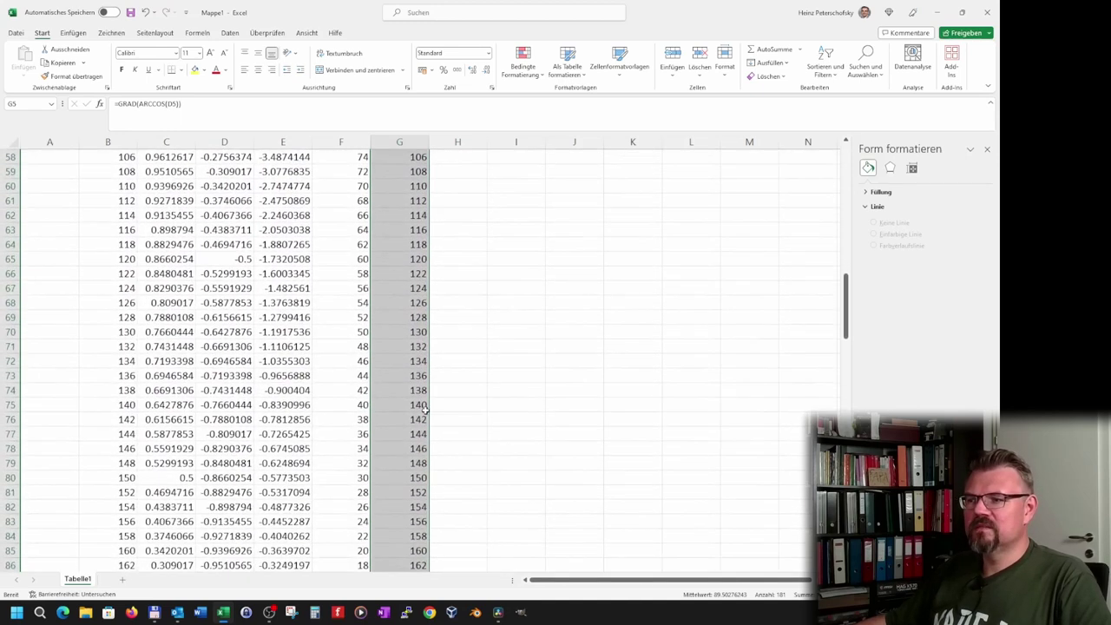
scroll(424, 408, down, 4)
scroll(425, 399, down, 2)
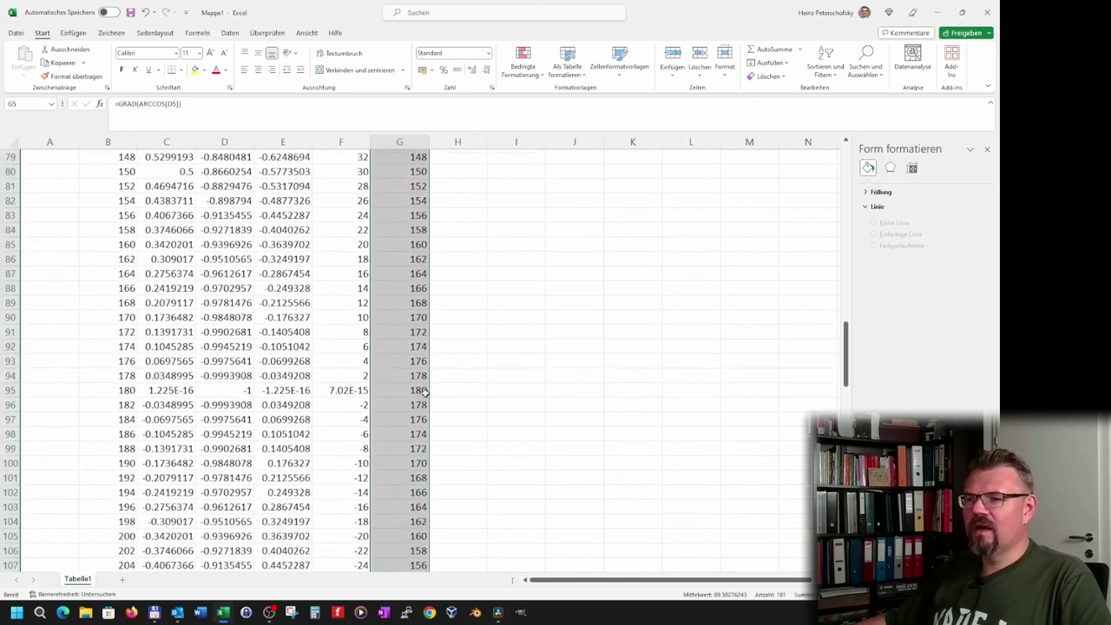
click(425, 393)
click(425, 403)
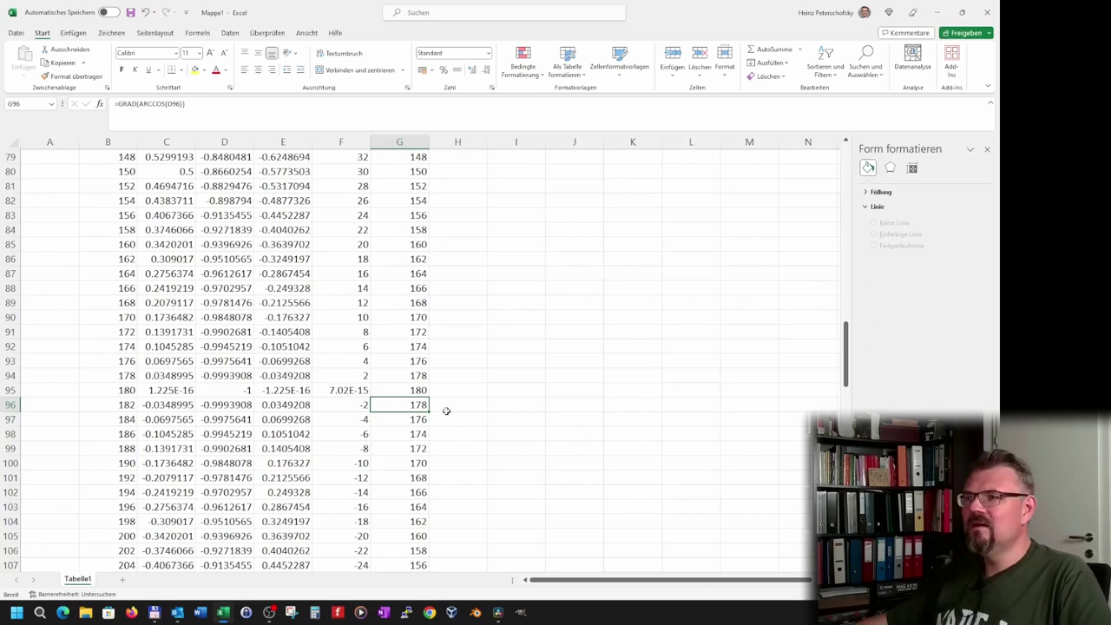
Nudge the sine, cosine and tangent chart slightly to the right
scroll(449, 434, up, 7)
scroll(445, 398, up, 9)
scroll(445, 398, up, 9)
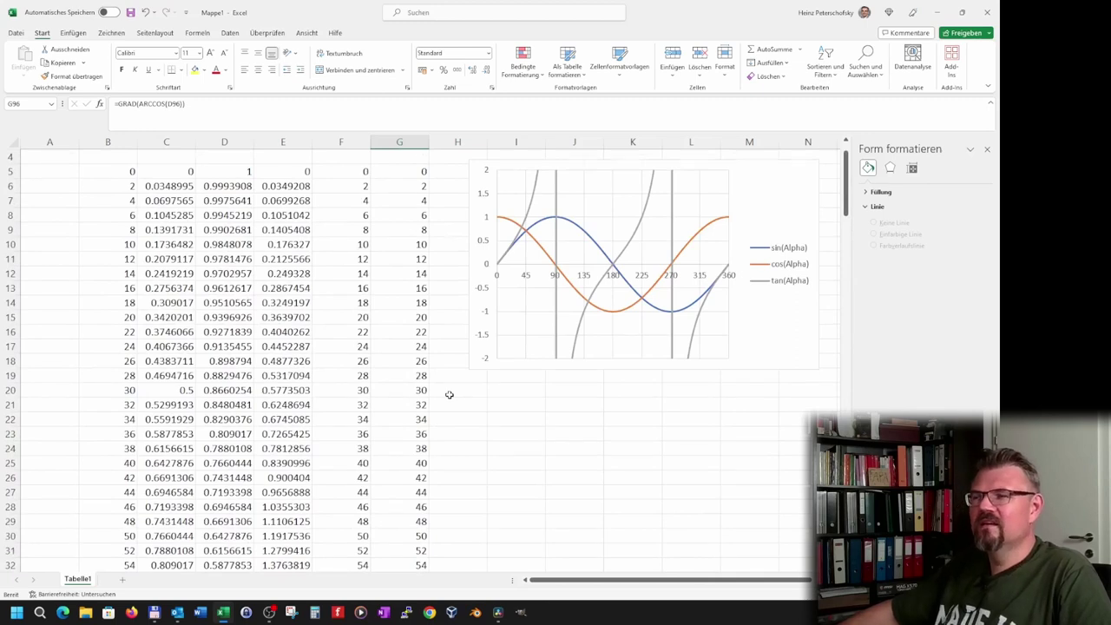
scroll(449, 395, up, 1)
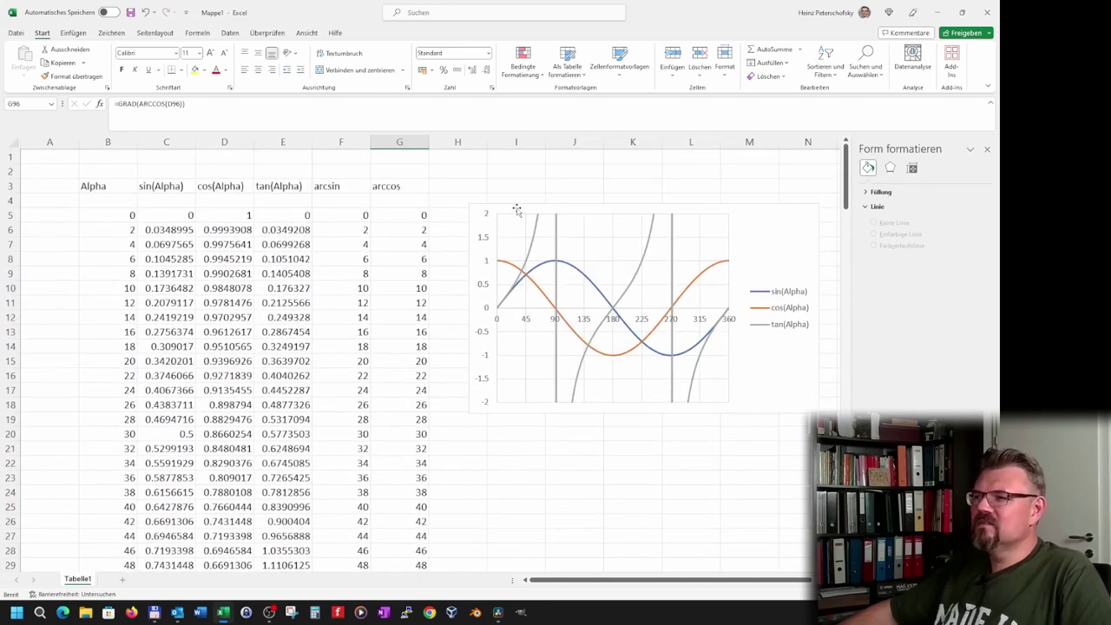
drag(517, 209, 567, 214)
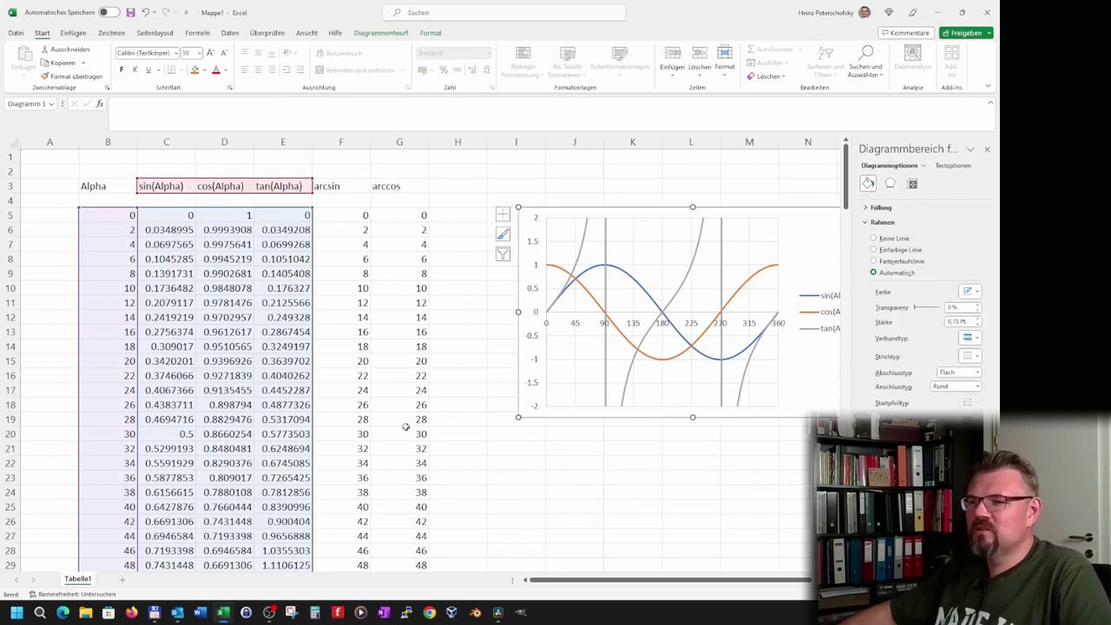
Deselect the chart, then drag it left so it sits directly beside arccos column G
click(455, 407)
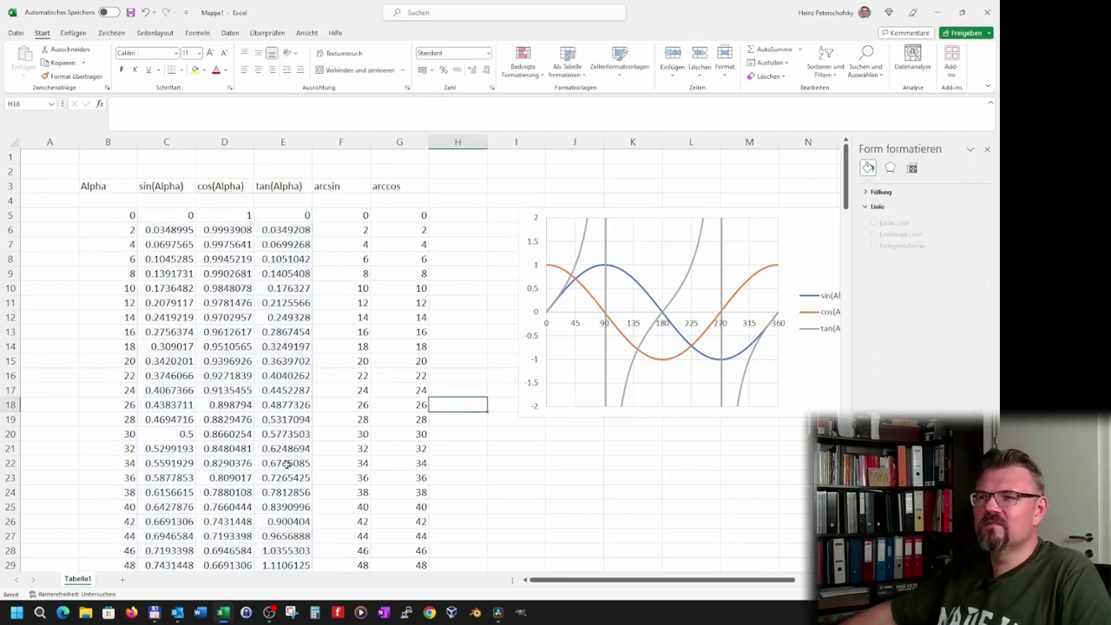
scroll(270, 346, down, 7)
scroll(271, 347, down, 9)
scroll(270, 349, down, 8)
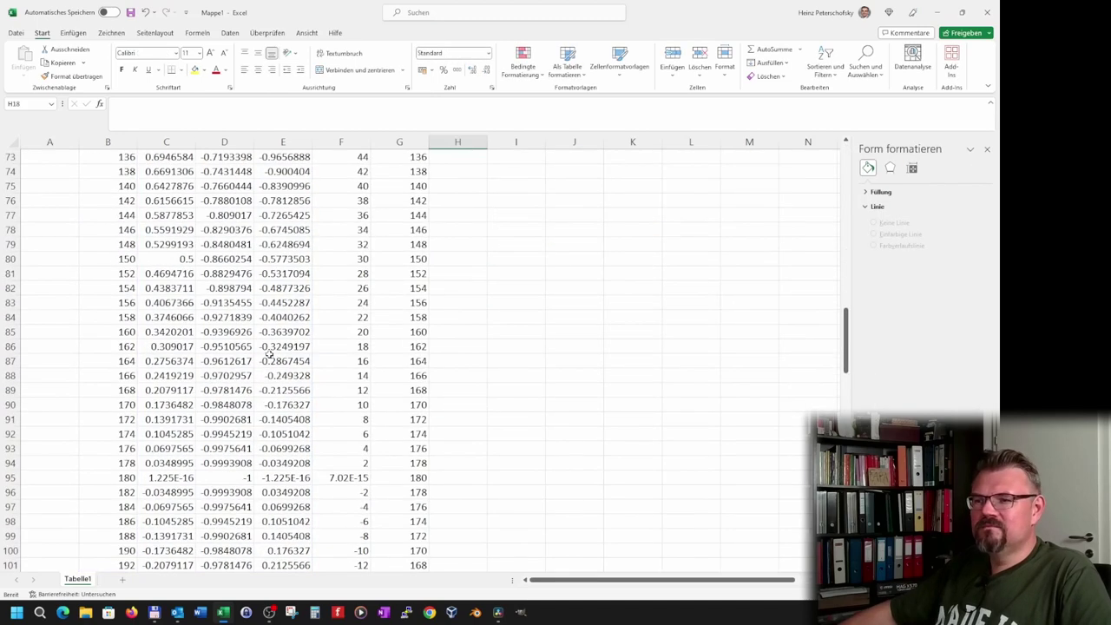
scroll(270, 355, up, 7)
scroll(230, 413, up, 9)
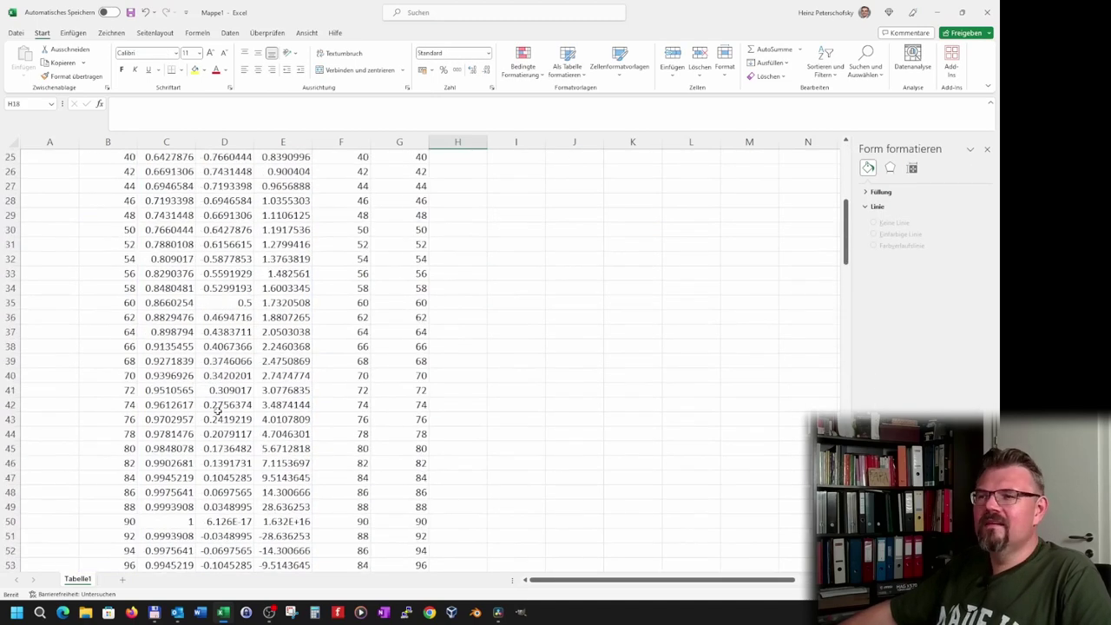
scroll(227, 392, up, 8)
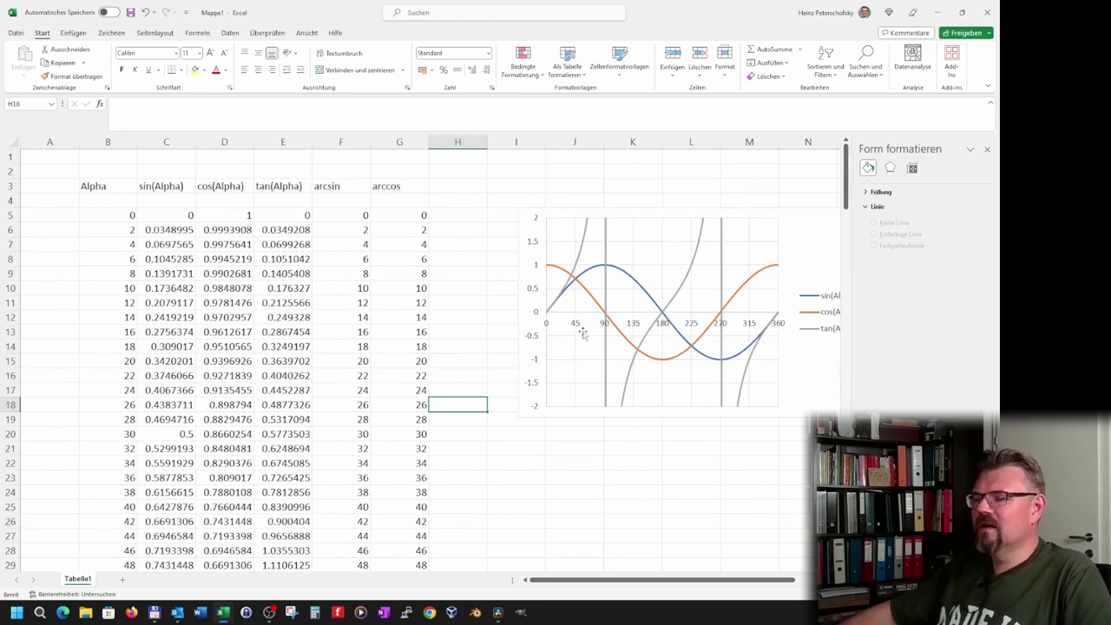
mouse_move(607, 324)
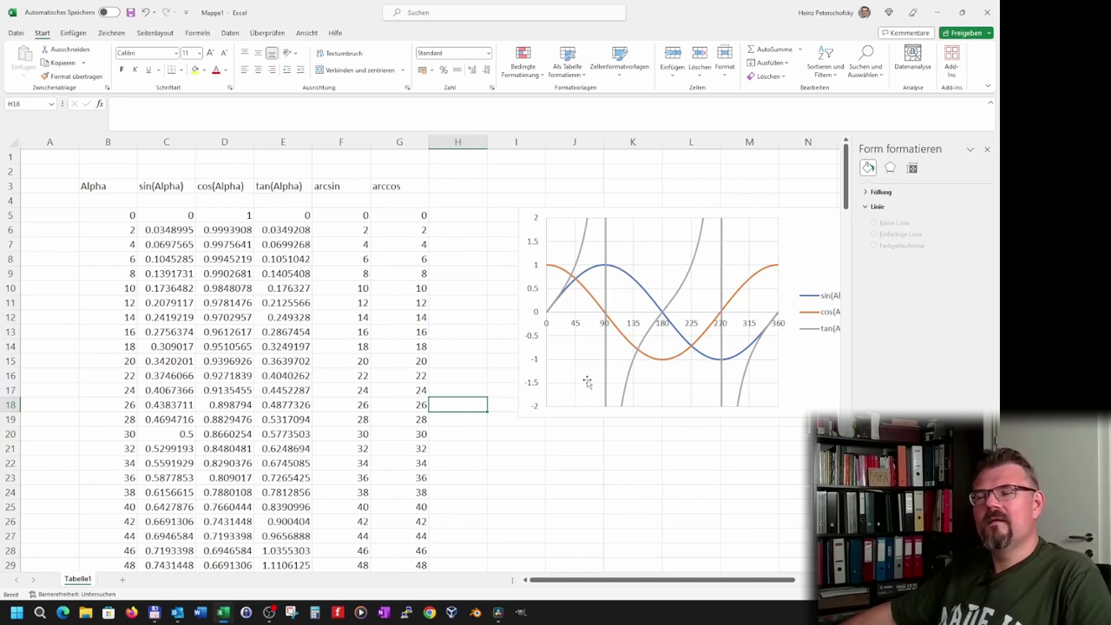
scroll(347, 356, down, 4)
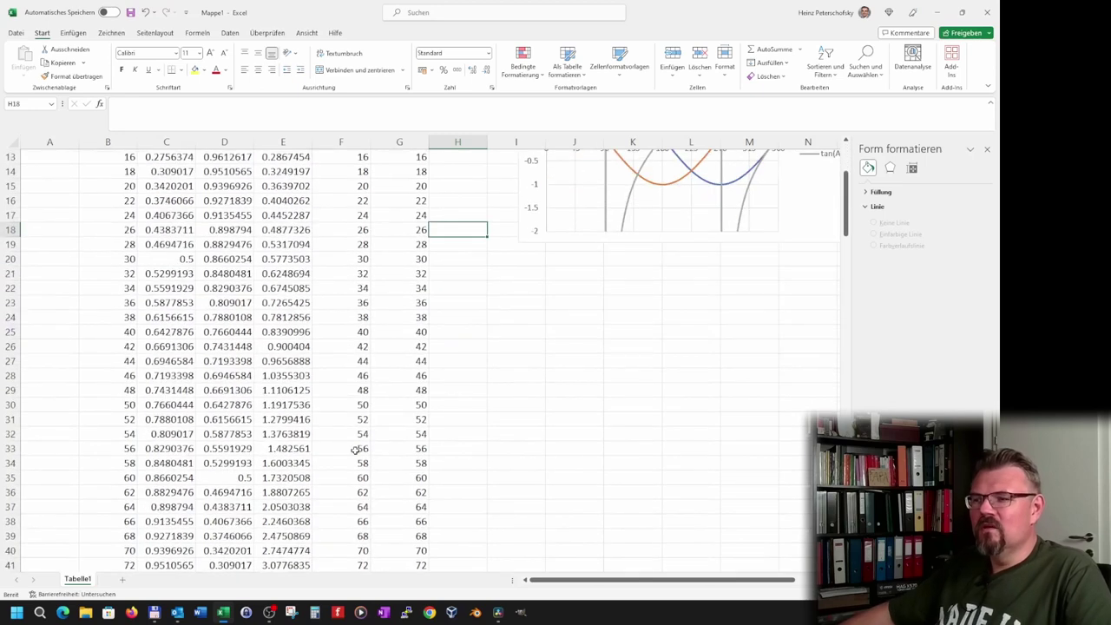
scroll(355, 449, down, 3)
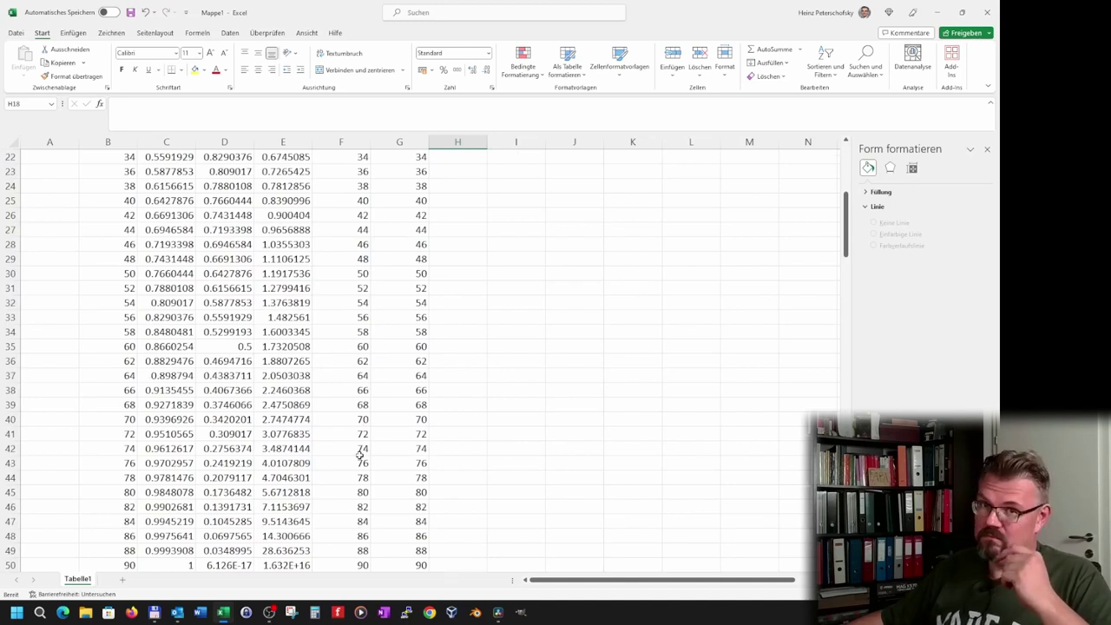
scroll(352, 463, up, 7)
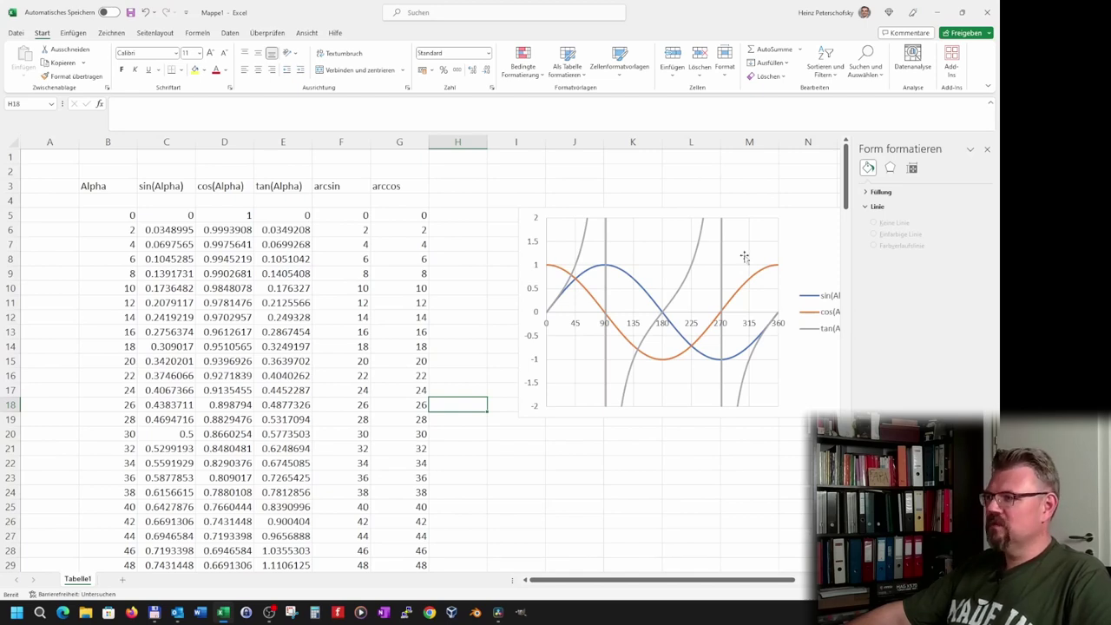
drag(816, 243, 730, 243)
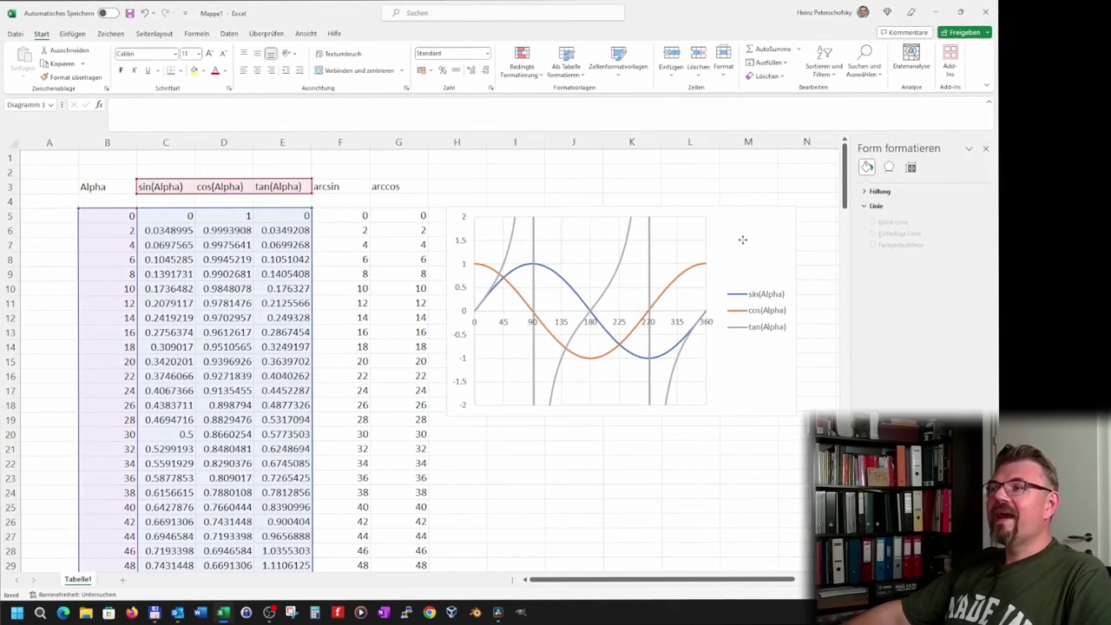
click(606, 531)
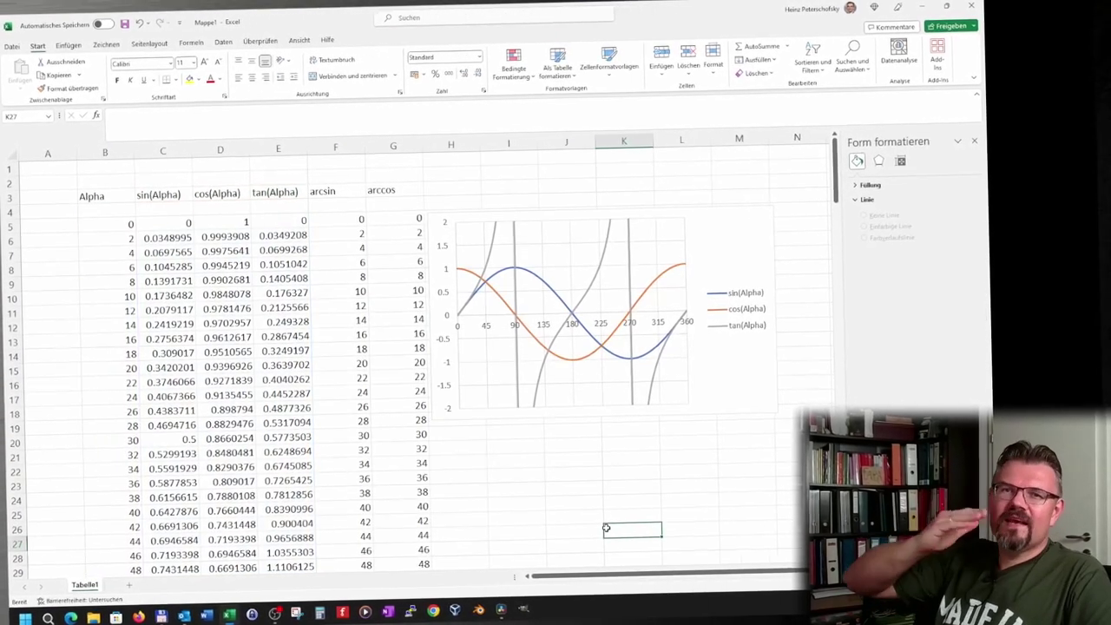